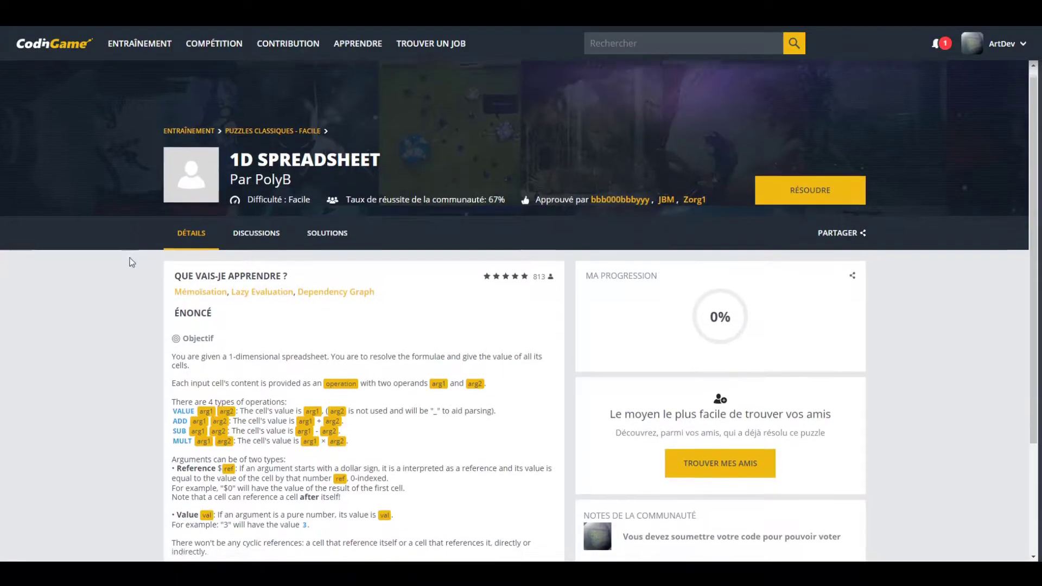
- Scroll the 1D Spreadsheet details page to show the statement, RÉSOUDRE button and rating bars
{"action": "scroll", "coordinate": [224, 171], "scroll_direction": "down", "scroll_amount": 1}
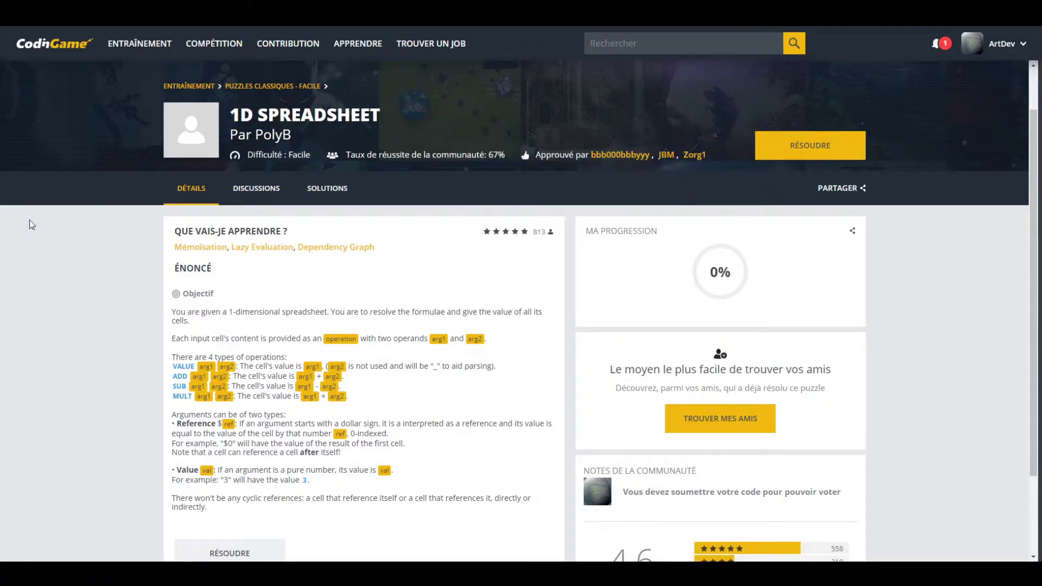
{"action": "scroll", "coordinate": [80, 279], "scroll_direction": "down", "scroll_amount": 1}
{"action": "scroll", "coordinate": [88, 292], "scroll_direction": "down", "scroll_amount": 1}
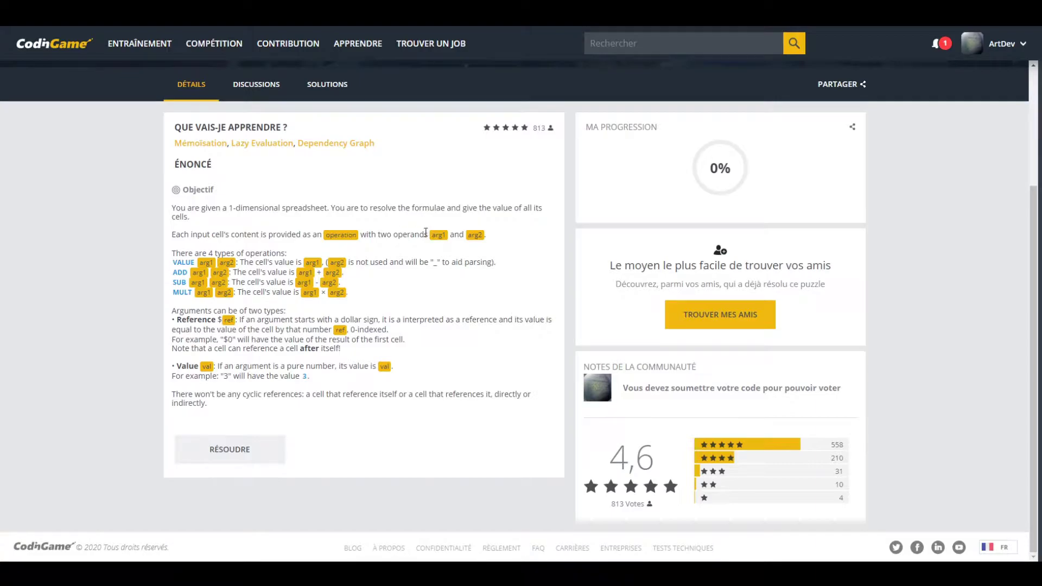
{"action": "double_click", "coordinate": [481, 236]}
{"action": "left_click", "coordinate": [201, 263]}
{"action": "double_click", "coordinate": [183, 262]}
{"action": "left_click", "coordinate": [203, 262]}
{"action": "double_click", "coordinate": [227, 262]}
{"action": "double_click", "coordinate": [312, 262]}
{"action": "double_click", "coordinate": [337, 262]}
{"action": "double_click", "coordinate": [437, 262]}
{"action": "left_click_drag", "start_coordinate": [175, 269], "coordinate": [266, 293]}
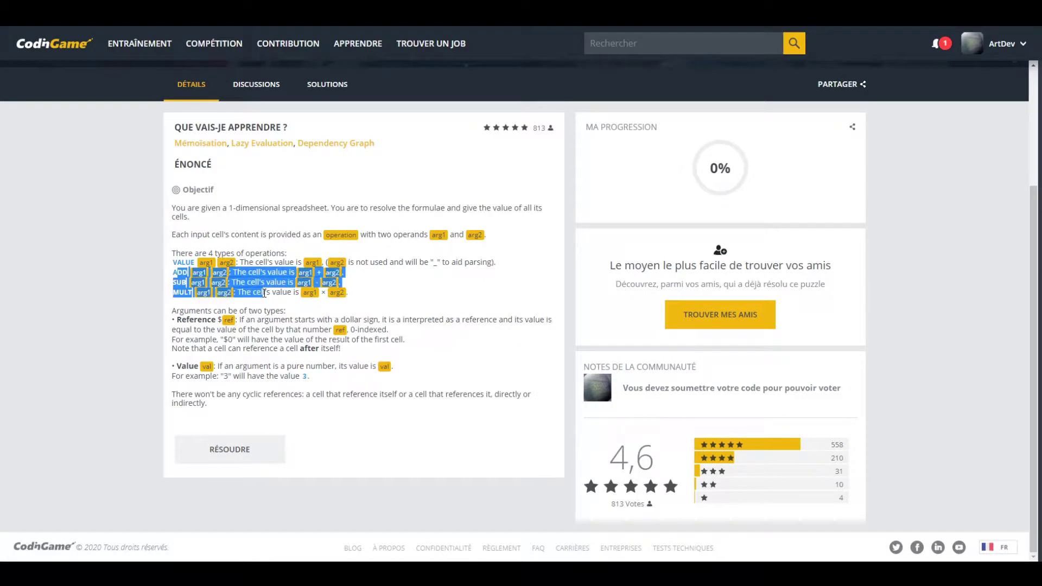
{"action": "left_click", "coordinate": [204, 277]}
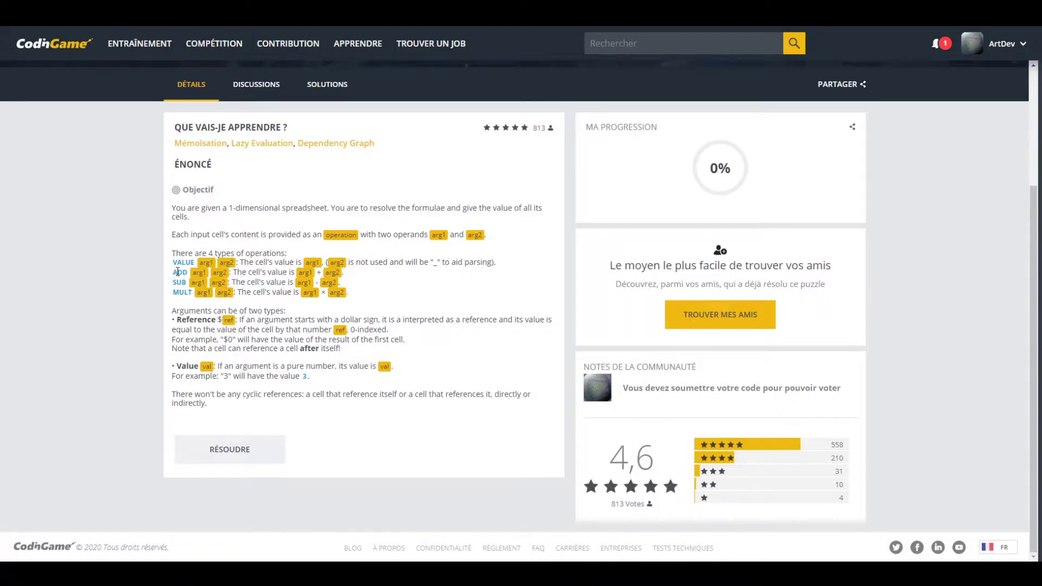
{"action": "double_click", "coordinate": [178, 272]}
{"action": "double_click", "coordinate": [180, 292]}
{"action": "double_click", "coordinate": [197, 272]}
{"action": "double_click", "coordinate": [215, 272]}
{"action": "left_click", "coordinate": [198, 283]}
{"action": "double_click", "coordinate": [218, 282]}
{"action": "double_click", "coordinate": [200, 293]}
{"action": "double_click", "coordinate": [226, 293]}
{"action": "left_click", "coordinate": [216, 313]}
{"action": "triple_click", "coordinate": [204, 312]}
{"action": "left_click", "coordinate": [204, 349]}
{"action": "left_click_drag", "start_coordinate": [187, 320], "coordinate": [242, 320]}
{"action": "left_click", "coordinate": [242, 320]}
{"action": "double_click", "coordinate": [220, 320]}
{"action": "double_click", "coordinate": [340, 330]}
{"action": "double_click", "coordinate": [371, 330]}
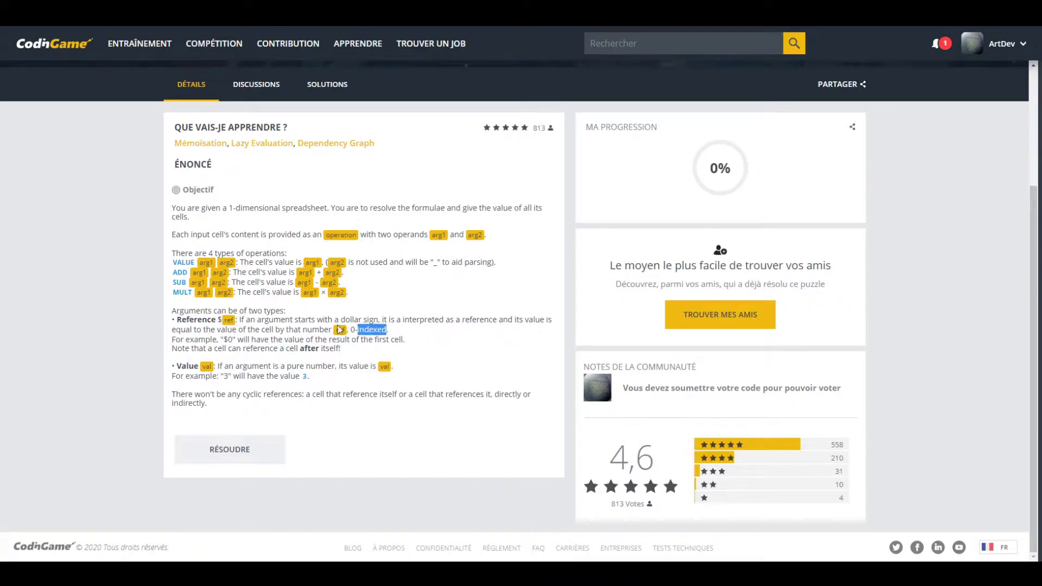
{"action": "triple_click", "coordinate": [187, 339]}
{"action": "double_click", "coordinate": [230, 339]}
{"action": "triple_click", "coordinate": [191, 349]}
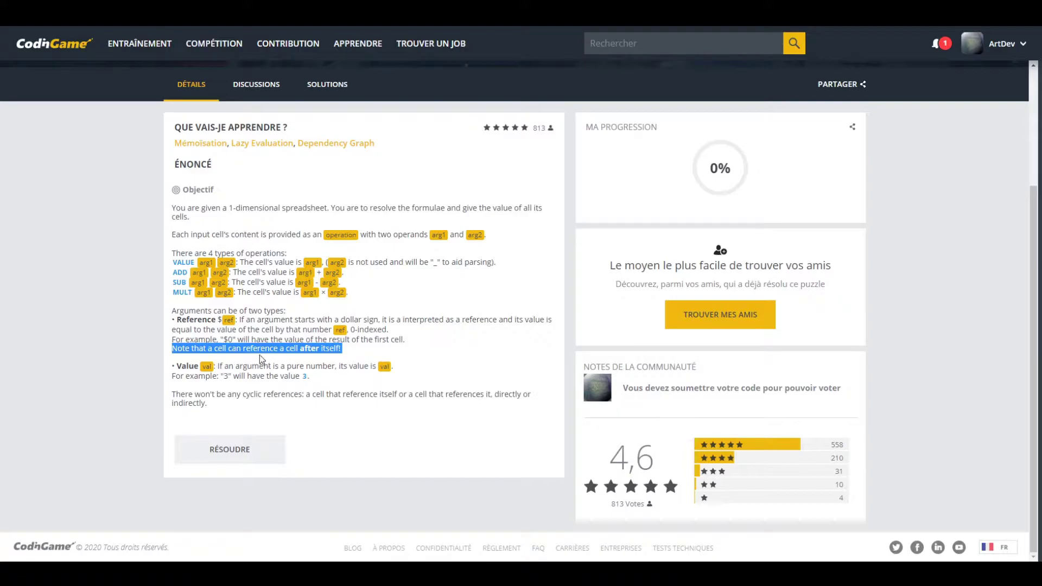
{"action": "double_click", "coordinate": [235, 348]}
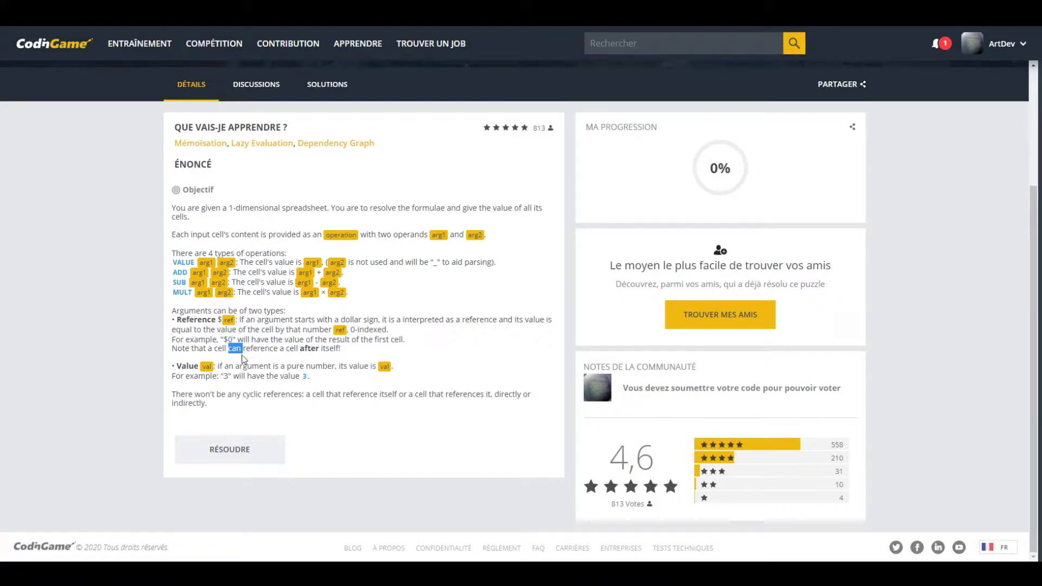
{"action": "triple_click", "coordinate": [279, 354]}
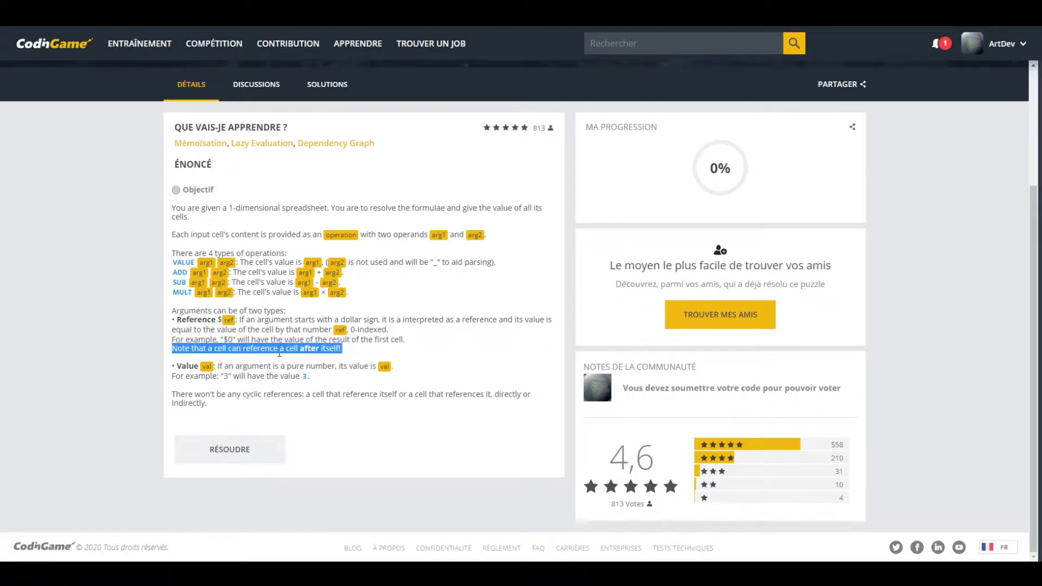
{"action": "triple_click", "coordinate": [263, 349]}
{"action": "left_click_drag", "start_coordinate": [226, 410], "coordinate": [170, 396]}
{"action": "left_click", "coordinate": [227, 403]}
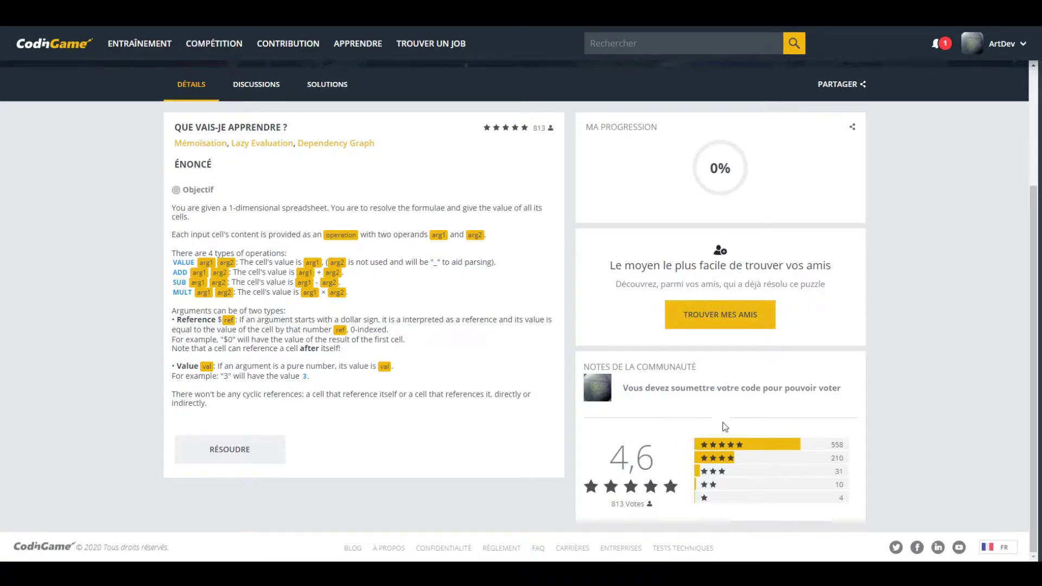
- Launch the 1D Spreadsheet puzzle with RÉSOUDRE and scroll through its statement panel
{"action": "left_click", "coordinate": [260, 457]}
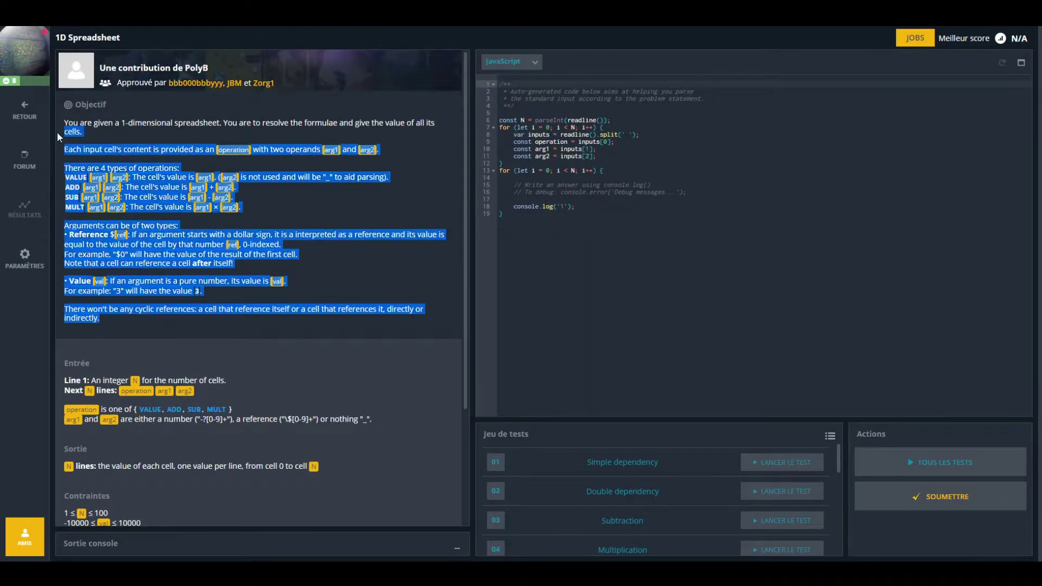
{"action": "left_click_drag", "start_coordinate": [86, 331], "coordinate": [64, 103]}
{"action": "scroll", "coordinate": [142, 181], "scroll_direction": "down", "scroll_amount": 2}
{"action": "left_click", "coordinate": [141, 182]}
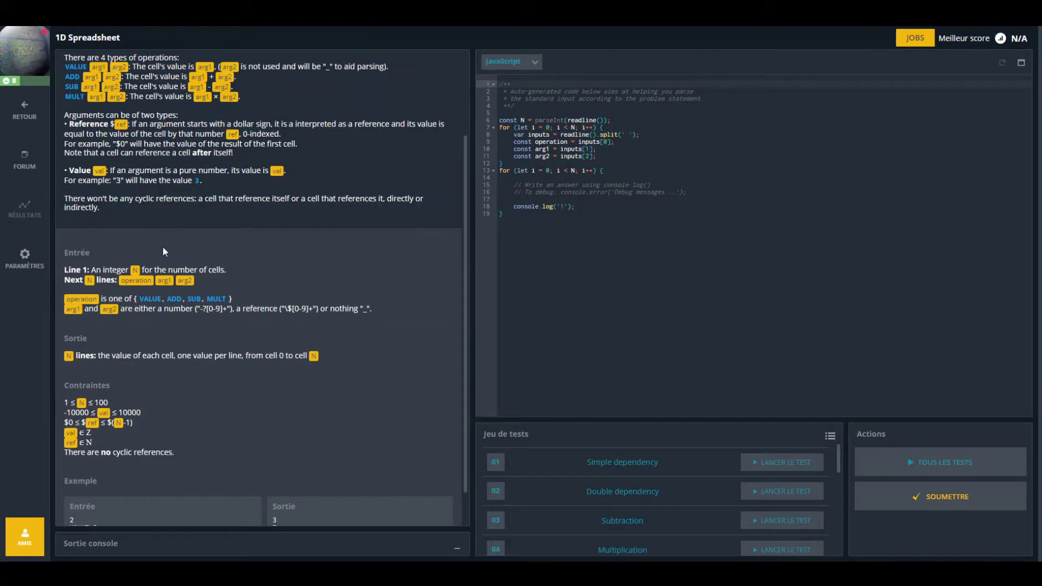
{"action": "scroll", "coordinate": [158, 247], "scroll_direction": "down", "scroll_amount": 1}
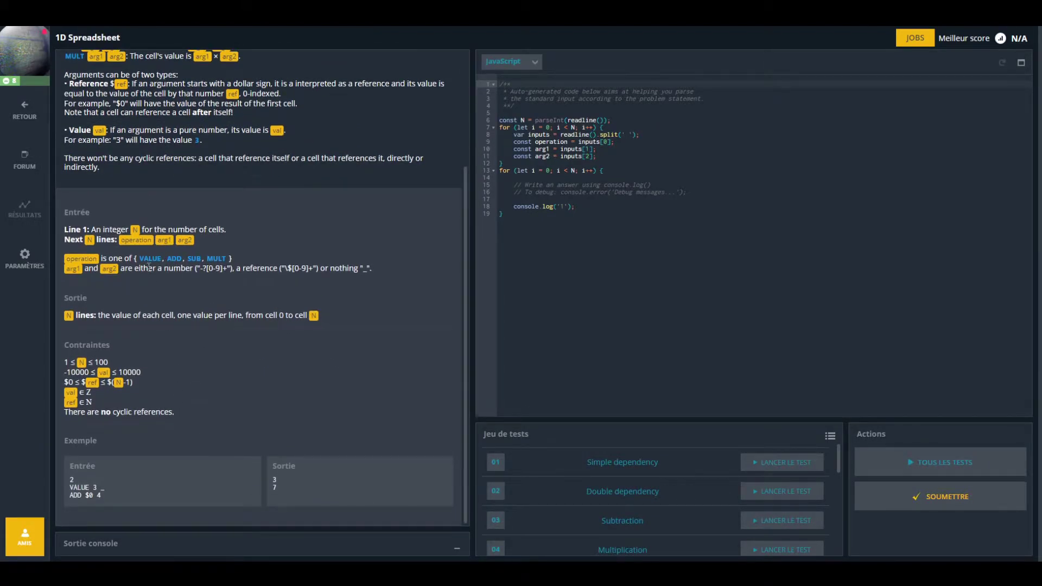
- Read the Entrée section: the cell-count line, the example's count 2, and the operation/arg1/arg2 format
{"action": "triple_click", "coordinate": [97, 230]}
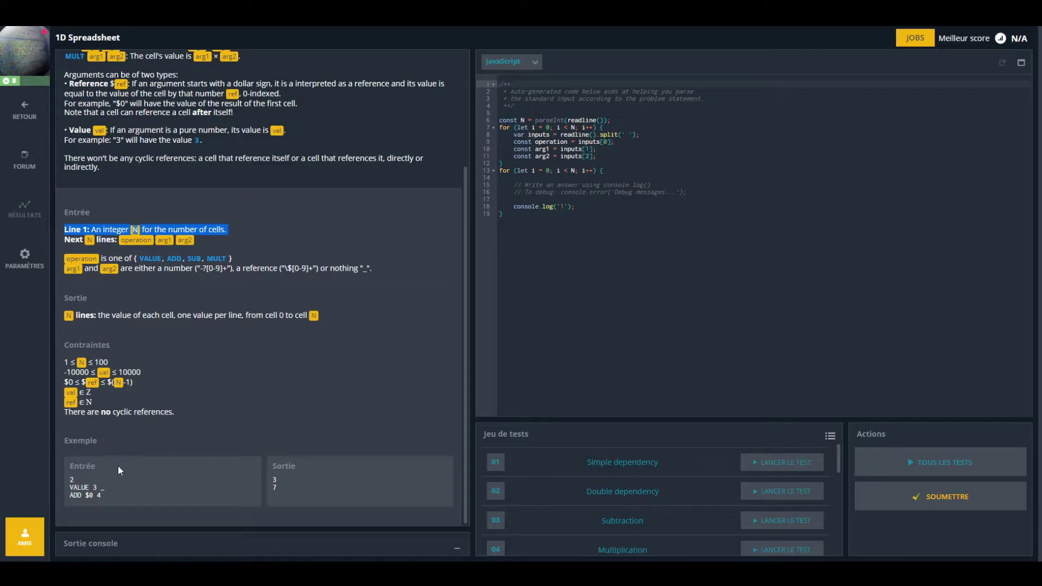
{"action": "left_click", "coordinate": [225, 248]}
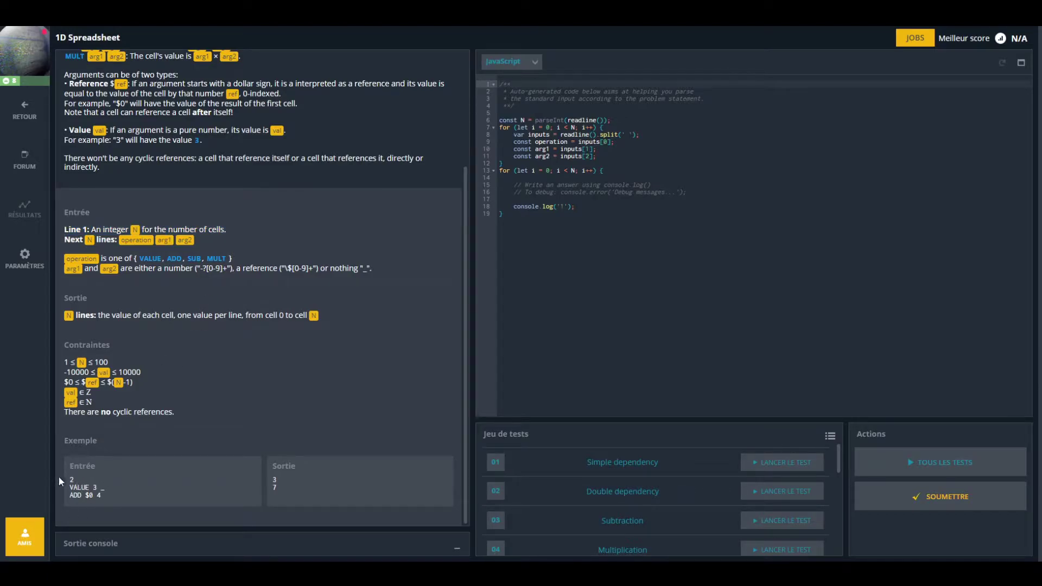
{"action": "mouse_move", "coordinate": [76, 481]}
{"action": "left_mouse_down"}
{"action": "mouse_move", "coordinate": [66, 477]}
{"action": "mouse_move", "coordinate": [130, 480]}
{"action": "left_mouse_up"}
{"action": "left_click", "coordinate": [159, 306]}
{"action": "double_click", "coordinate": [179, 237]}
{"action": "mouse_move", "coordinate": [99, 258]}
{"action": "left_mouse_down"}
{"action": "mouse_move", "coordinate": [64, 258]}
{"action": "mouse_move", "coordinate": [217, 259]}
{"action": "left_mouse_up"}
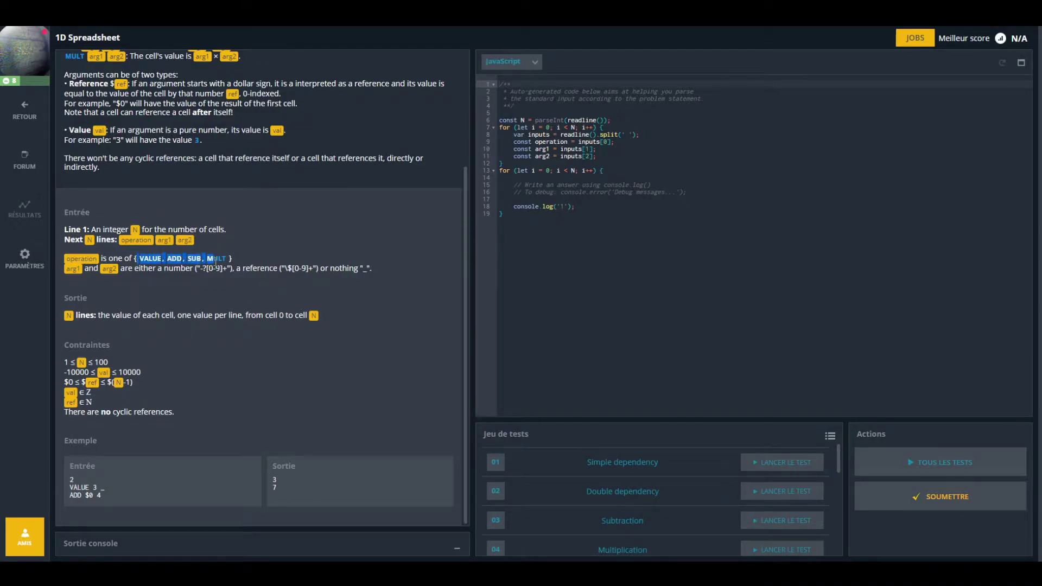
{"action": "left_click", "coordinate": [116, 271]}
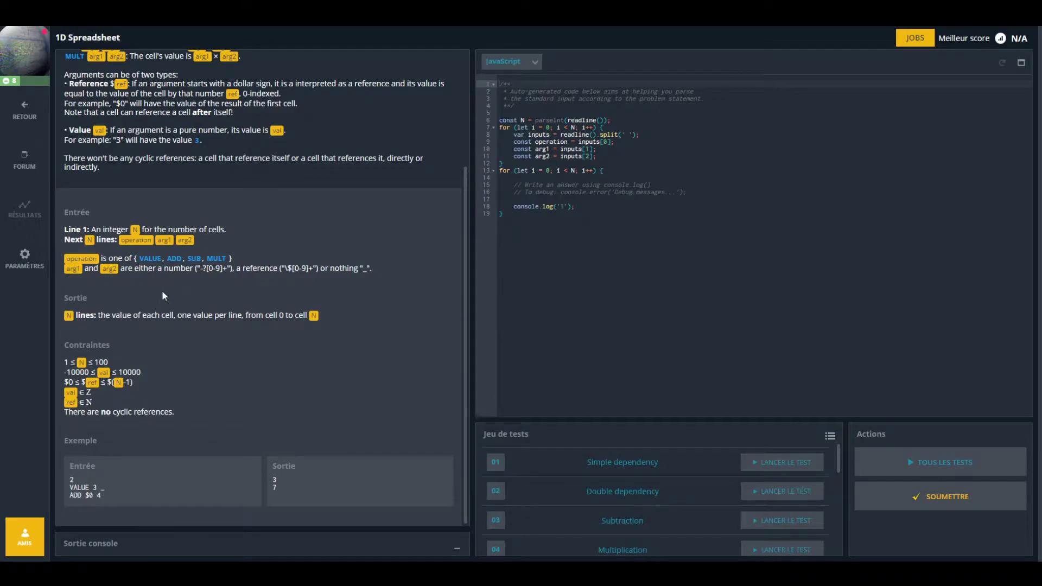
- Review the argument patterns ($ reference, _), the example input, and the Contraintes lines
{"action": "left_click_drag", "start_coordinate": [213, 269], "coordinate": [226, 269]}
{"action": "left_click_drag", "start_coordinate": [295, 268], "coordinate": [369, 269]}
{"action": "left_click_drag", "start_coordinate": [369, 270], "coordinate": [365, 270]}
{"action": "double_click", "coordinate": [103, 488]}
{"action": "left_click", "coordinate": [129, 477]}
{"action": "mouse_move", "coordinate": [86, 493]}
{"action": "left_mouse_down"}
{"action": "mouse_move", "coordinate": [83, 481]}
{"action": "mouse_move", "coordinate": [42, 477]}
{"action": "left_mouse_up"}
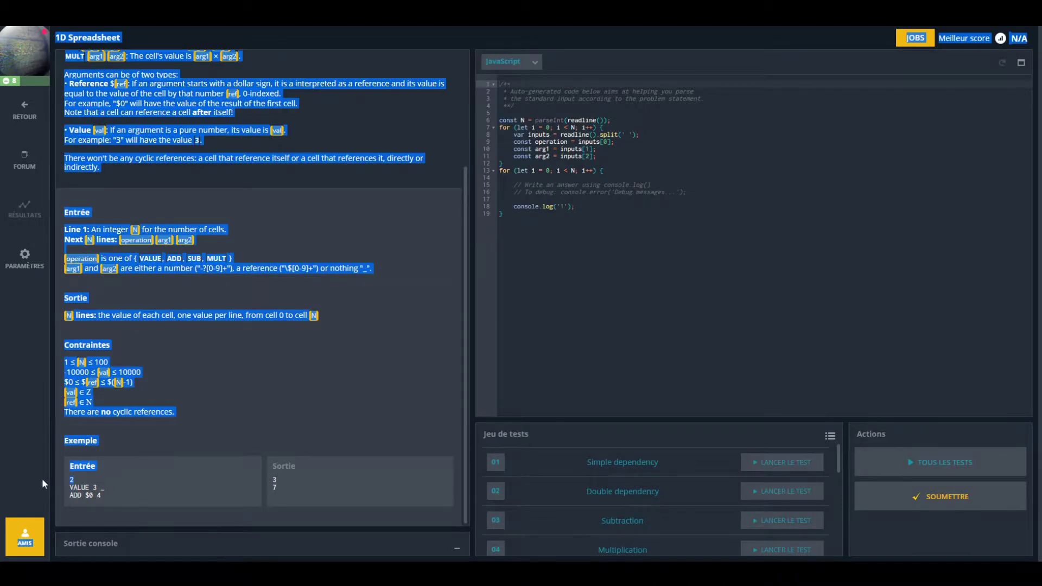
{"action": "left_click", "coordinate": [98, 480]}
{"action": "left_click_drag", "start_coordinate": [121, 365], "coordinate": [185, 408]}
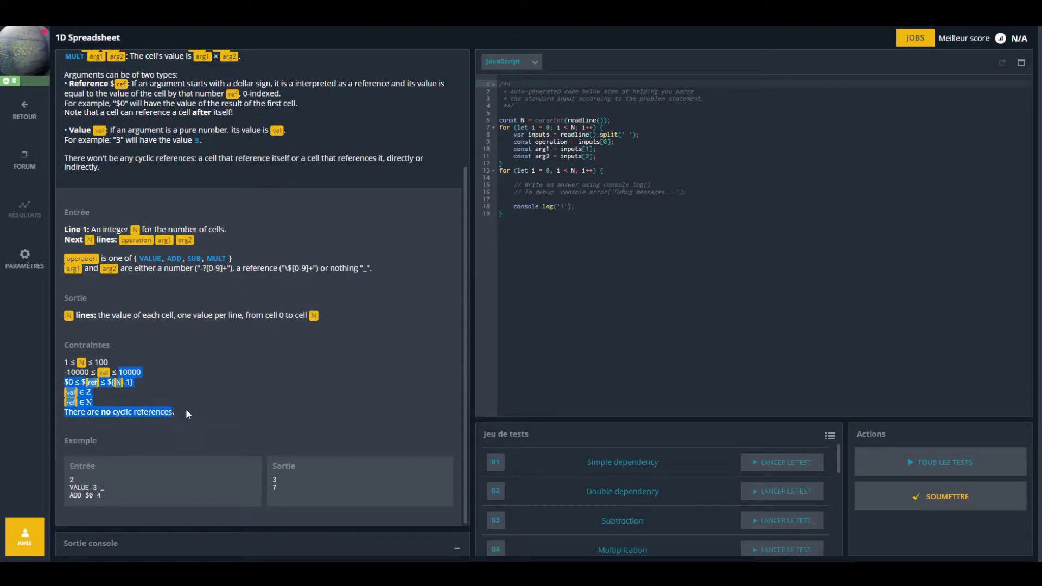
{"action": "left_click", "coordinate": [204, 385]}
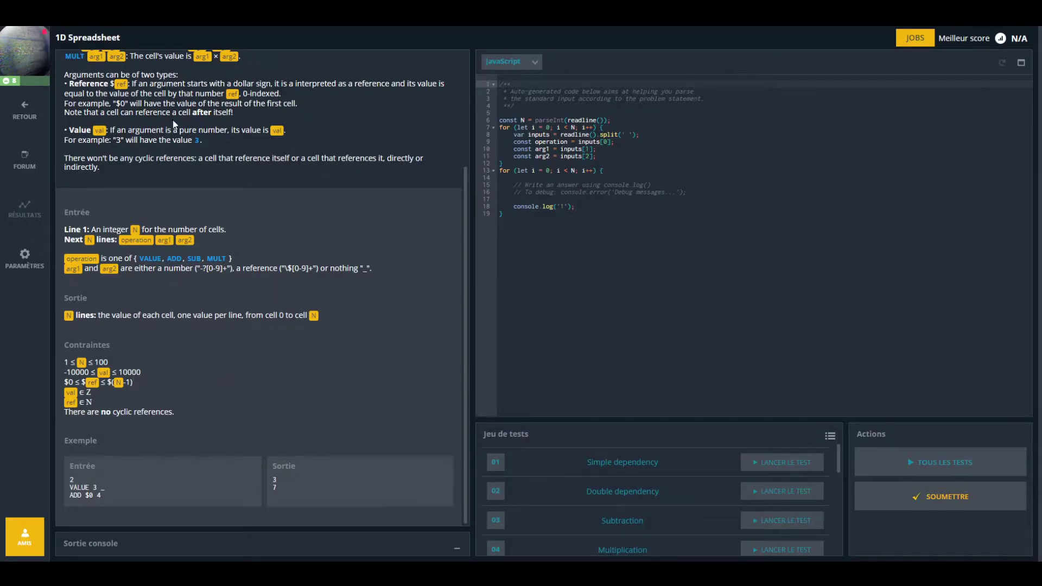
{"action": "scroll", "coordinate": [140, 149], "scroll_direction": "up", "scroll_amount": 1}
{"action": "scroll", "coordinate": [140, 149], "scroll_direction": "up", "scroll_amount": 1}
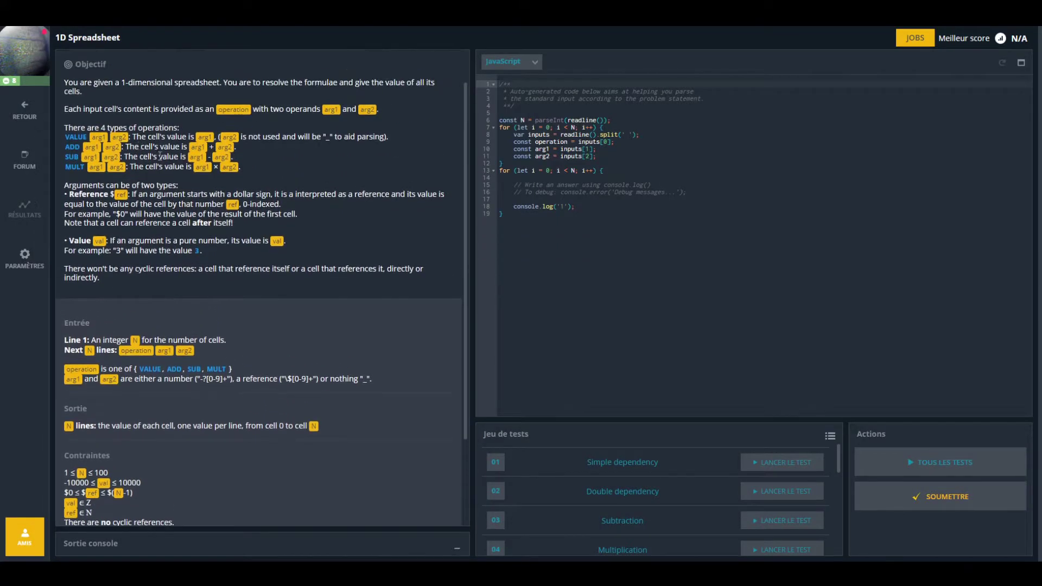
{"action": "triple_click", "coordinate": [114, 222]}
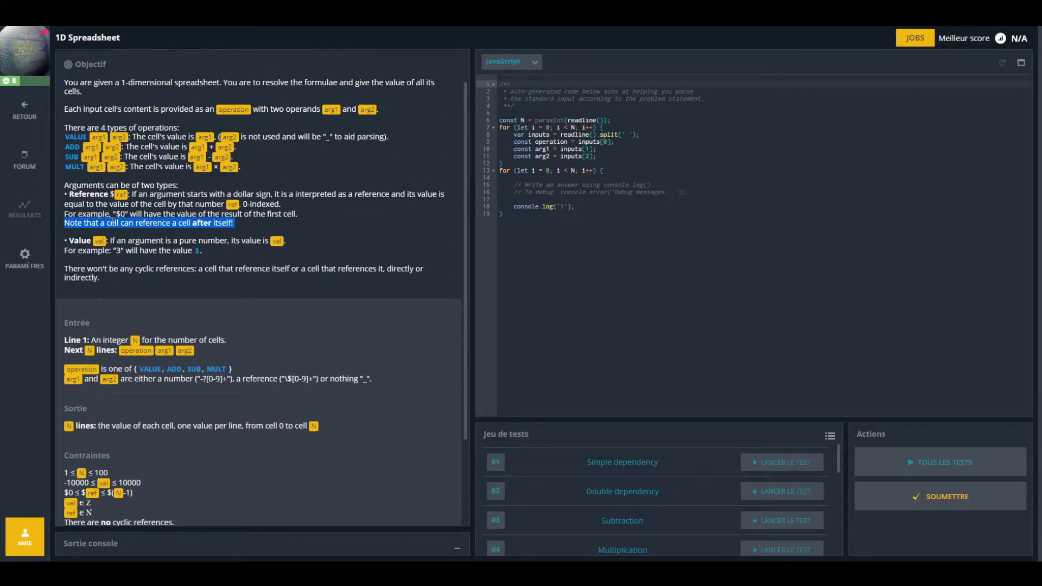
{"action": "scroll", "coordinate": [124, 487], "scroll_direction": "down", "scroll_amount": 1}
{"action": "scroll", "coordinate": [124, 487], "scroll_direction": "down", "scroll_amount": 1}
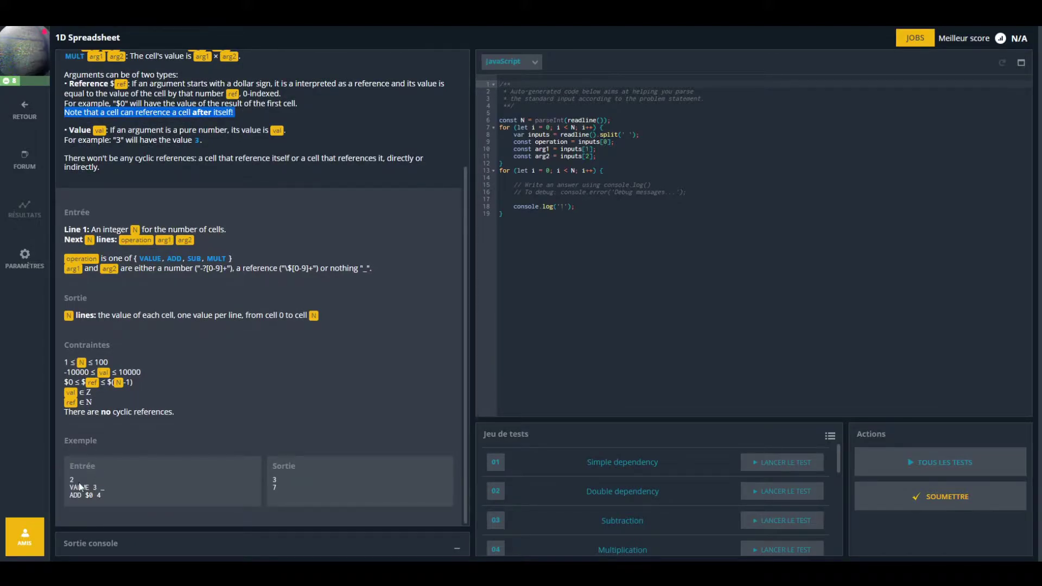
{"action": "left_click_drag", "start_coordinate": [70, 487], "coordinate": [109, 487]}
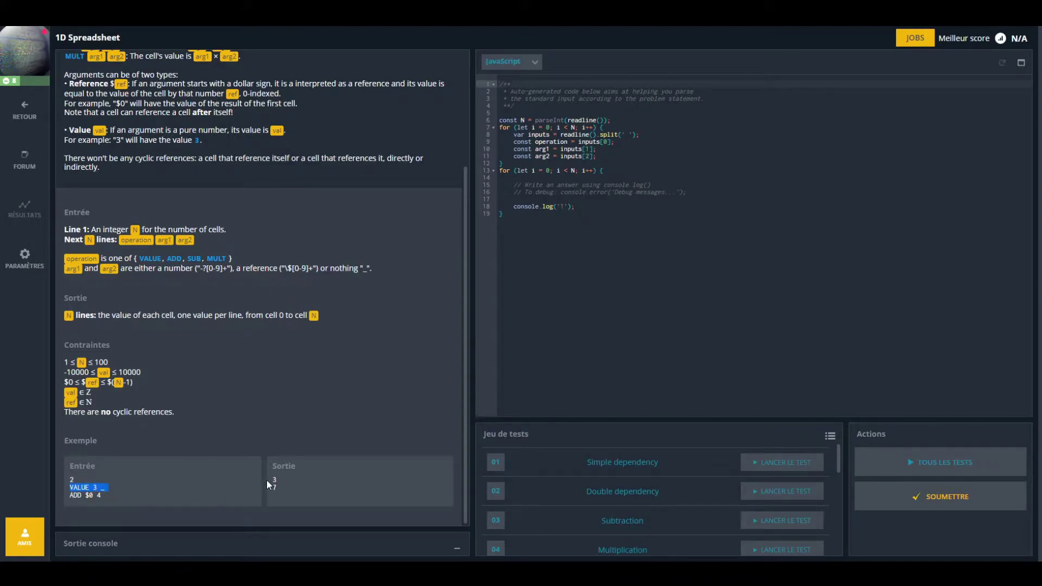
{"action": "left_click_drag", "start_coordinate": [266, 479], "coordinate": [277, 480]}
{"action": "triple_click", "coordinate": [75, 494]}
{"action": "double_click", "coordinate": [76, 495]}
{"action": "triple_click", "coordinate": [99, 487]}
{"action": "double_click", "coordinate": [95, 487]}
{"action": "left_click", "coordinate": [574, 163]}
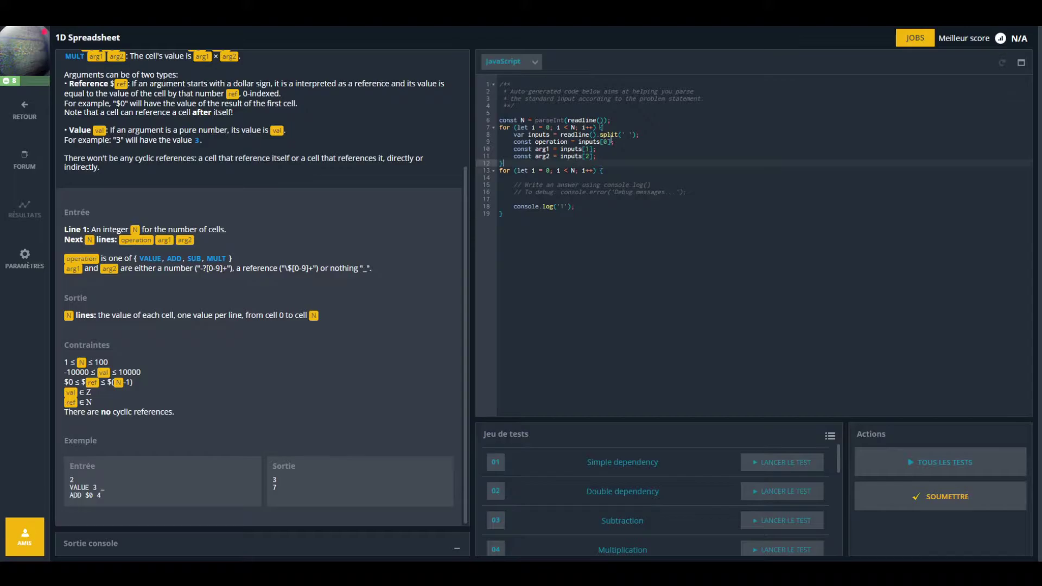
{"action": "left_click", "coordinate": [658, 133]}
{"action": "key", "text": "Return"}
{"action": "type", "text": "cons"}
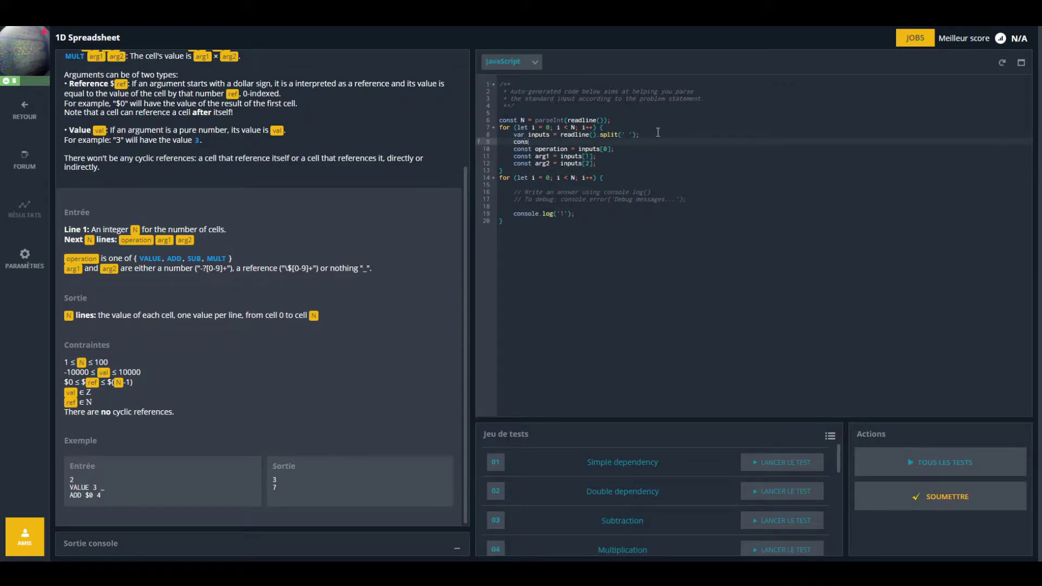
{"action": "type", "text": "ole.error("}
{"action": "type", "text": "inputs)"}
{"action": "type", "text": ";"}
{"action": "scroll", "coordinate": [744, 496], "scroll_direction": "down", "scroll_amount": 3}
{"action": "scroll", "coordinate": [760, 516], "scroll_direction": "down", "scroll_amount": 2}
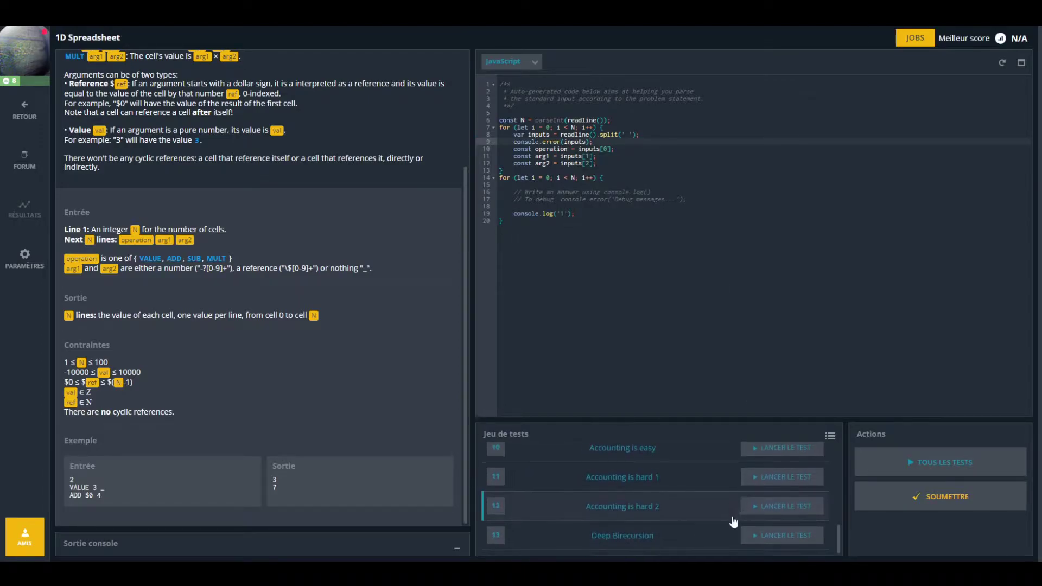
{"action": "left_click", "coordinate": [786, 536]}
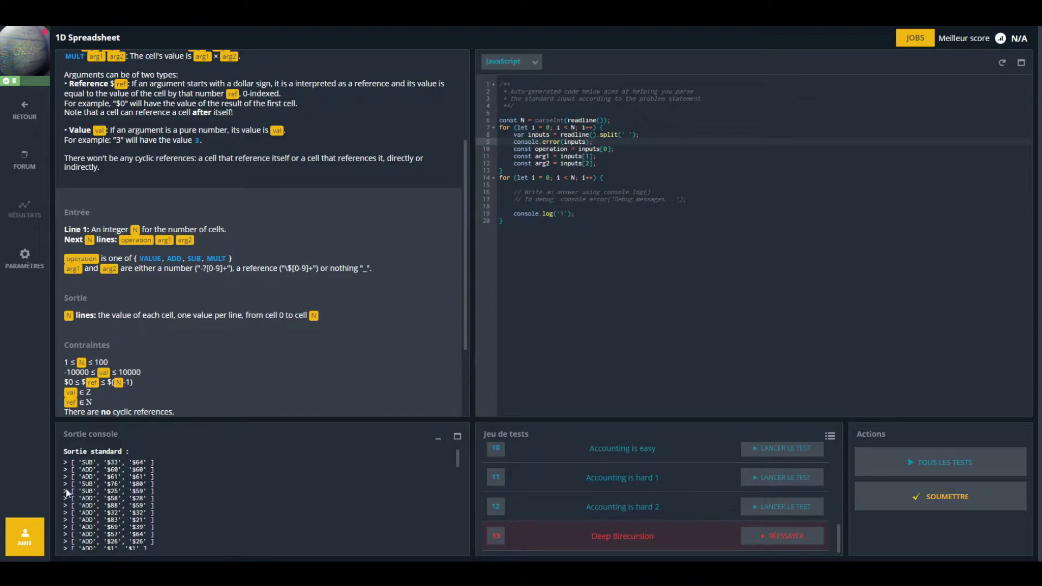
{"action": "double_click", "coordinate": [88, 463]}
{"action": "double_click", "coordinate": [113, 462]}
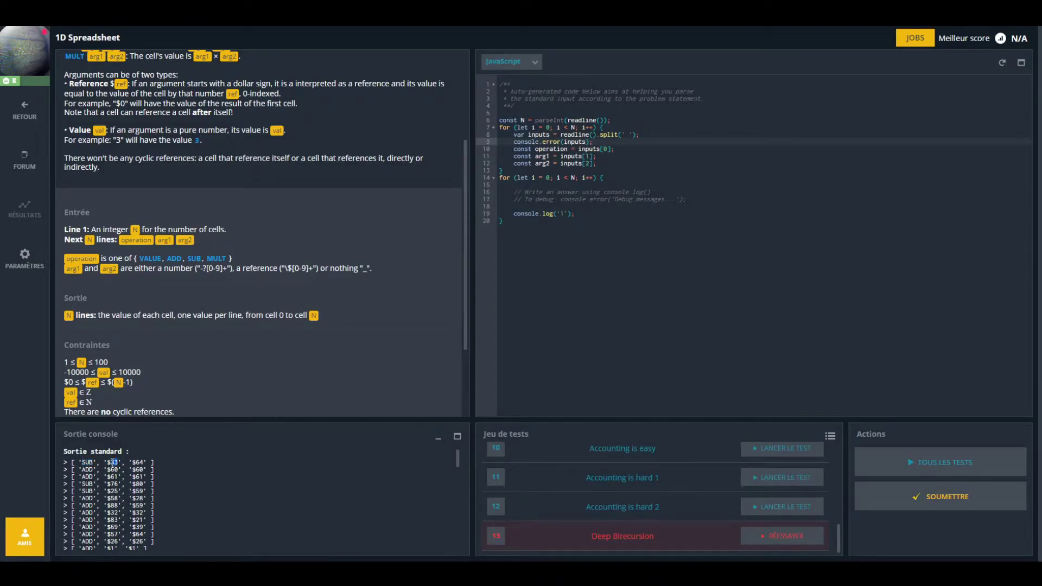
{"action": "double_click", "coordinate": [139, 462]}
{"action": "scroll", "coordinate": [141, 523], "scroll_direction": "down", "scroll_amount": 3}
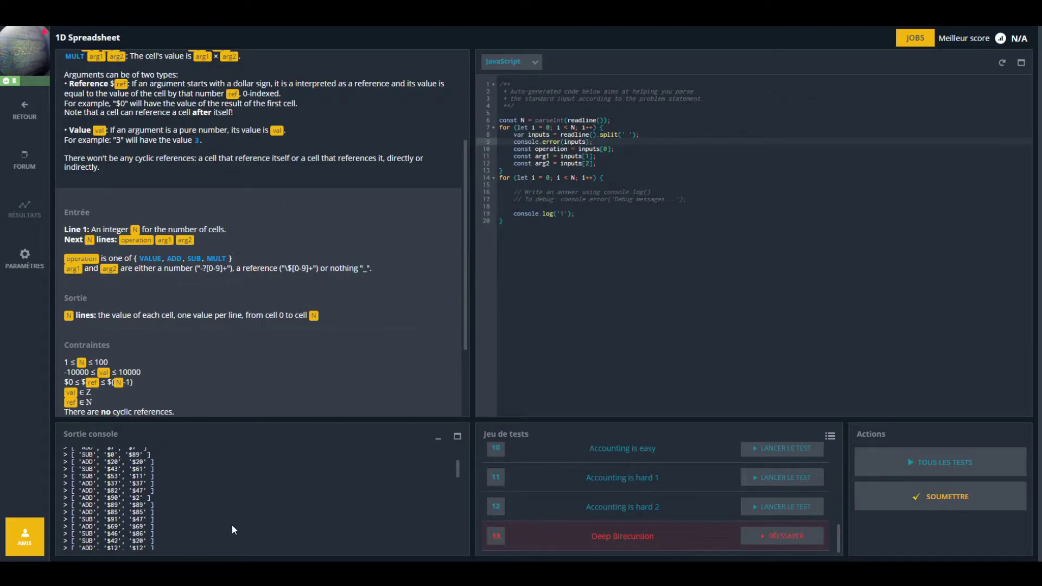
{"action": "scroll", "coordinate": [232, 526], "scroll_direction": "up", "scroll_amount": 2}
{"action": "scroll", "coordinate": [232, 525], "scroll_direction": "up", "scroll_amount": 1}
{"action": "scroll", "coordinate": [232, 524], "scroll_direction": "up", "scroll_amount": 2}
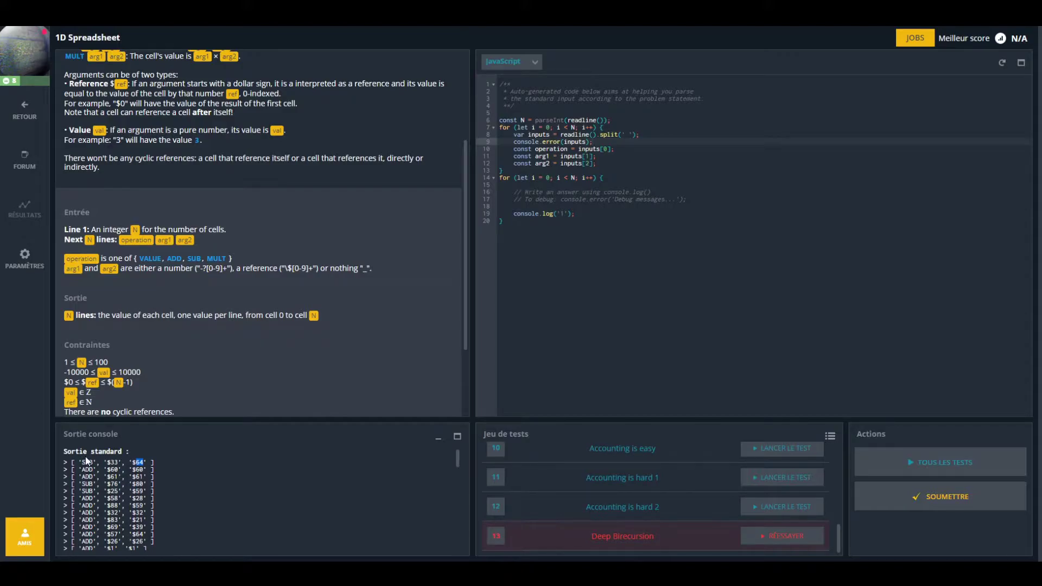
{"action": "scroll", "coordinate": [87, 466], "scroll_direction": "down", "scroll_amount": 10}
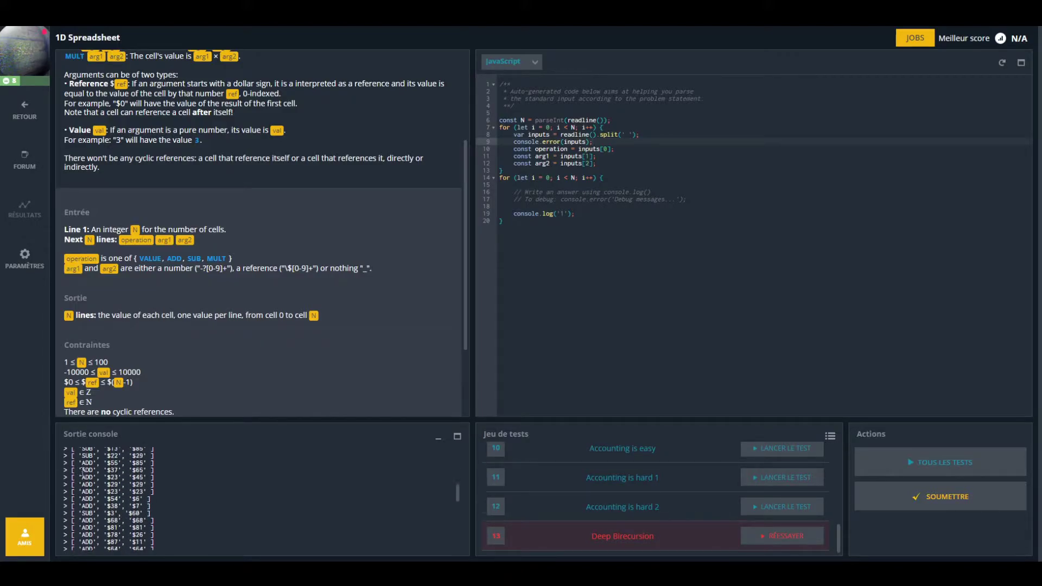
{"action": "scroll", "coordinate": [90, 478], "scroll_direction": "up", "scroll_amount": 3}
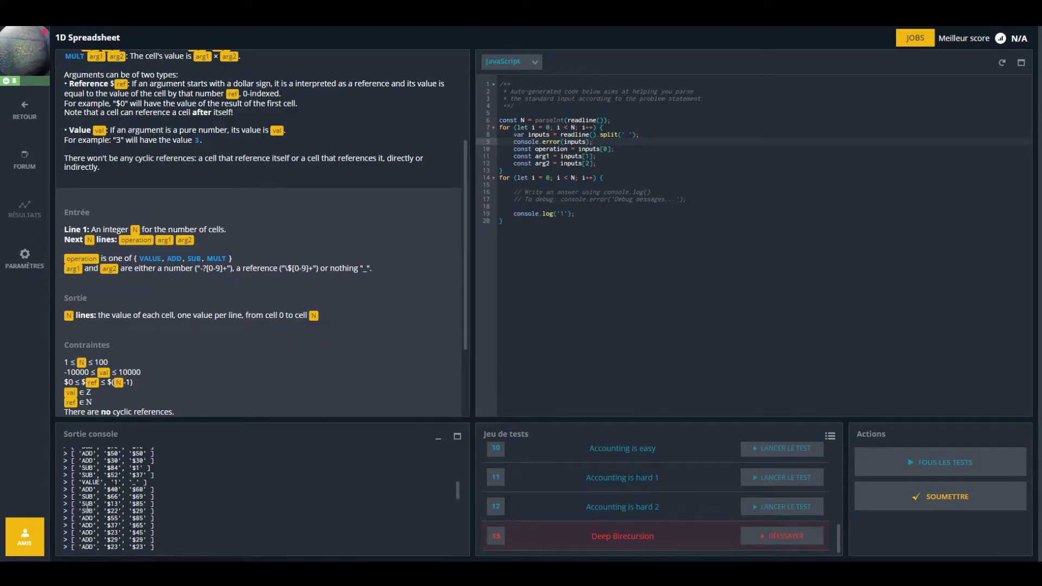
{"action": "scroll", "coordinate": [91, 532], "scroll_direction": "down", "scroll_amount": 3}
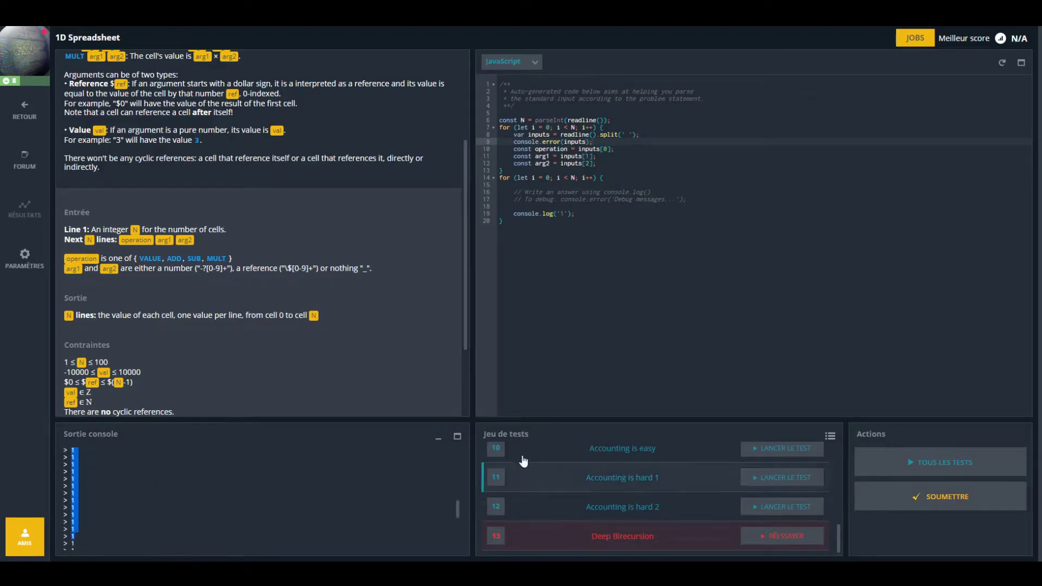
{"action": "left_click", "coordinate": [584, 197]}
{"action": "left_click", "coordinate": [585, 190]}
{"action": "scroll", "coordinate": [128, 532], "scroll_direction": "up", "scroll_amount": 3}
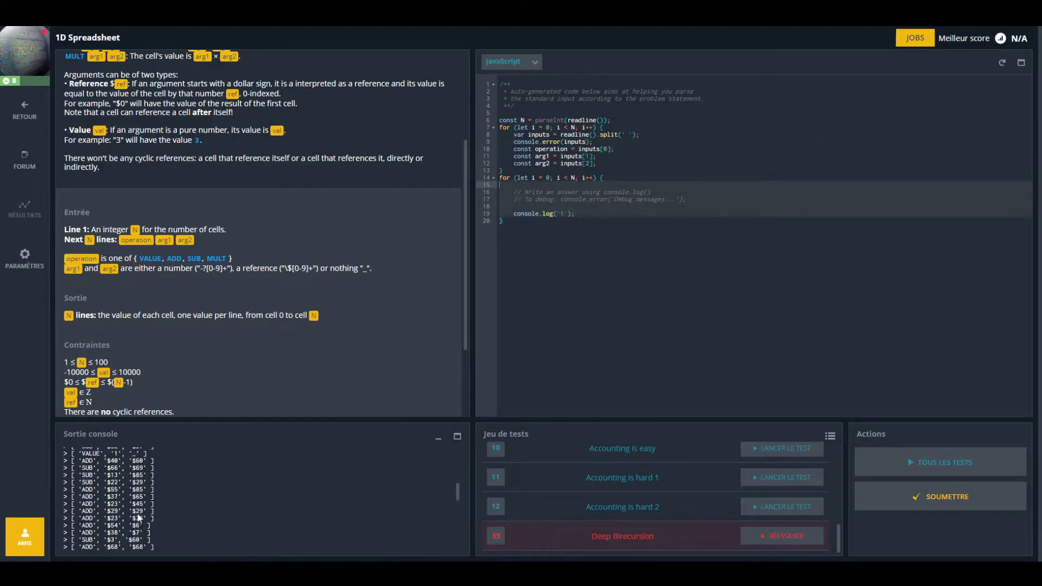
{"action": "scroll", "coordinate": [129, 532], "scroll_direction": "up", "scroll_amount": 3}
{"action": "mouse_move", "coordinate": [161, 531]}
{"action": "left_mouse_down"}
{"action": "mouse_move", "coordinate": [77, 422]}
{"action": "mouse_move", "coordinate": [60, 465]}
{"action": "left_mouse_up"}
{"action": "scroll", "coordinate": [59, 464], "scroll_direction": "down", "scroll_amount": 3}
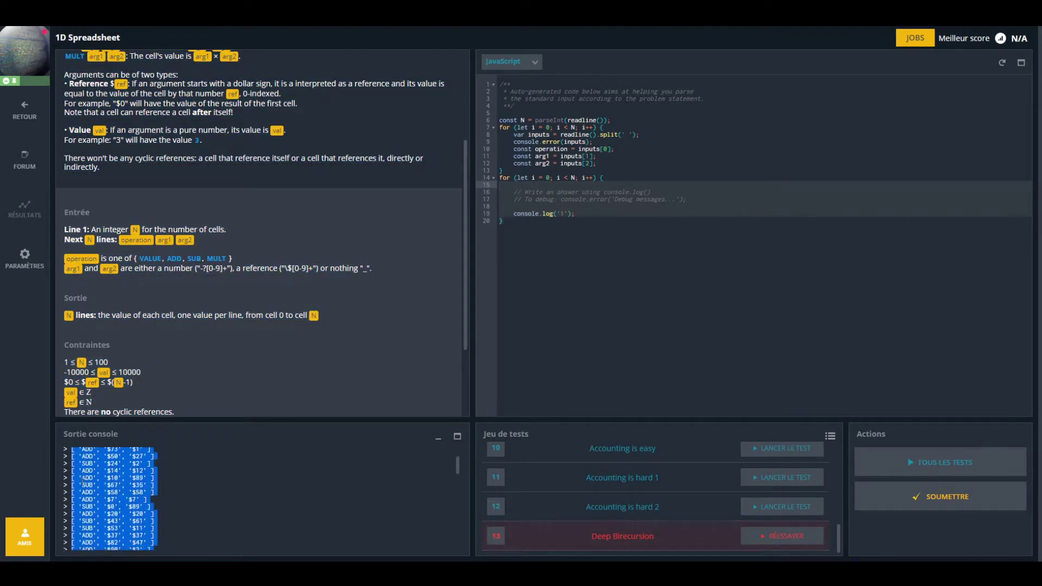
{"action": "scroll", "coordinate": [95, 476], "scroll_direction": "up", "scroll_amount": 3}
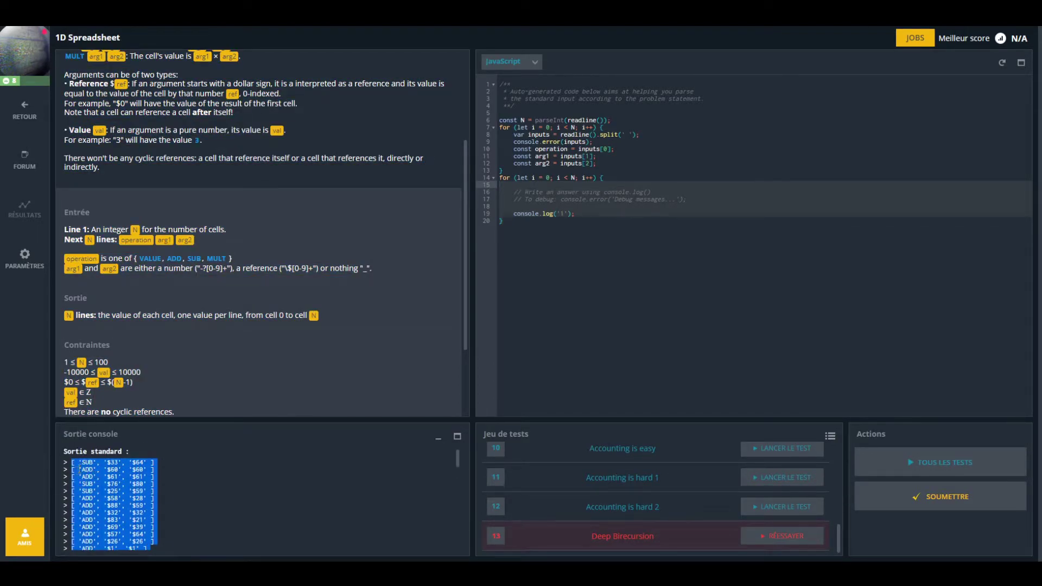
{"action": "double_click", "coordinate": [113, 462]}
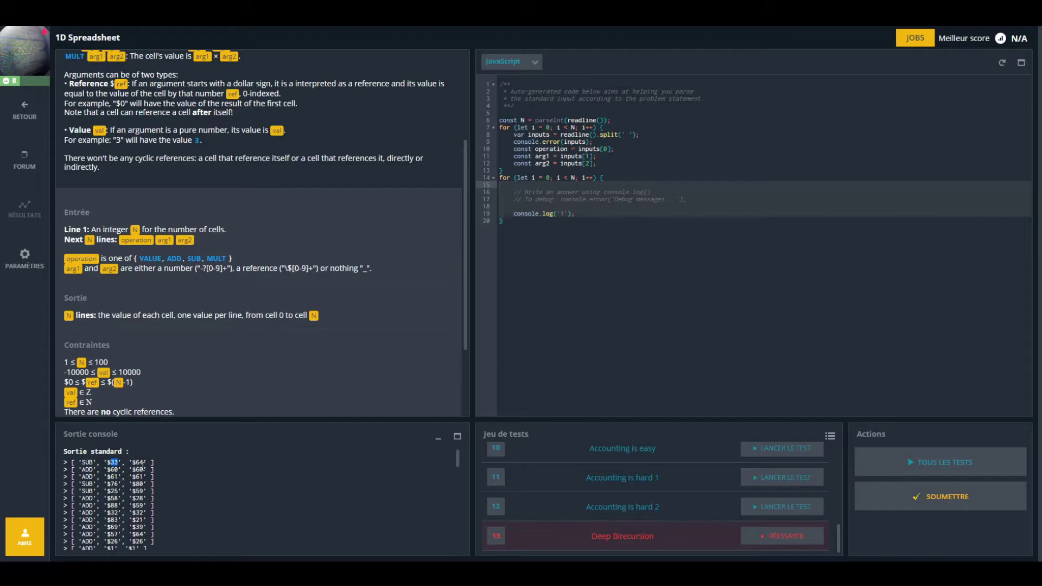
{"action": "double_click", "coordinate": [140, 462]}
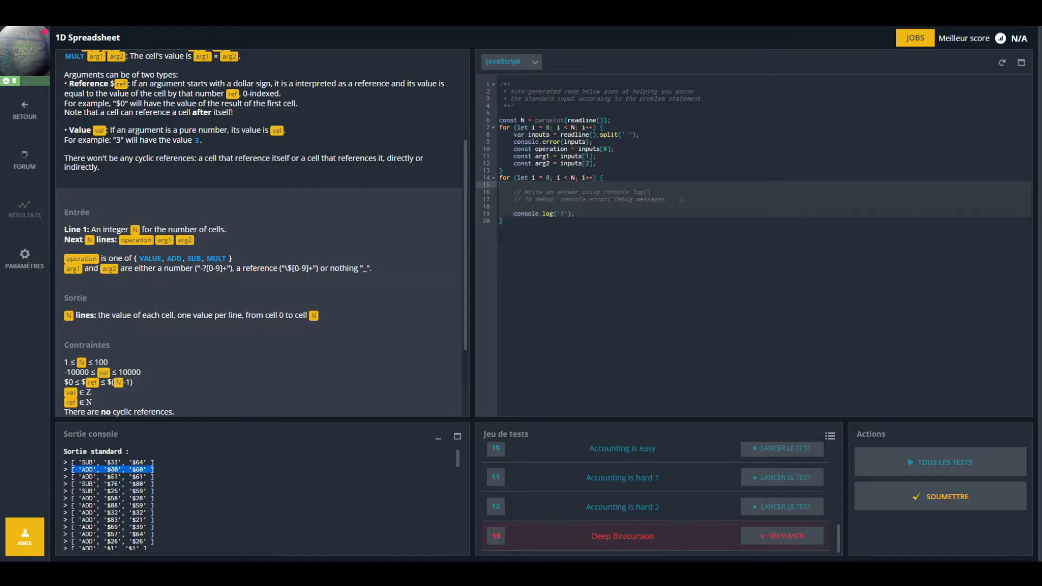
{"action": "triple_click", "coordinate": [95, 474]}
{"action": "triple_click", "coordinate": [87, 482]}
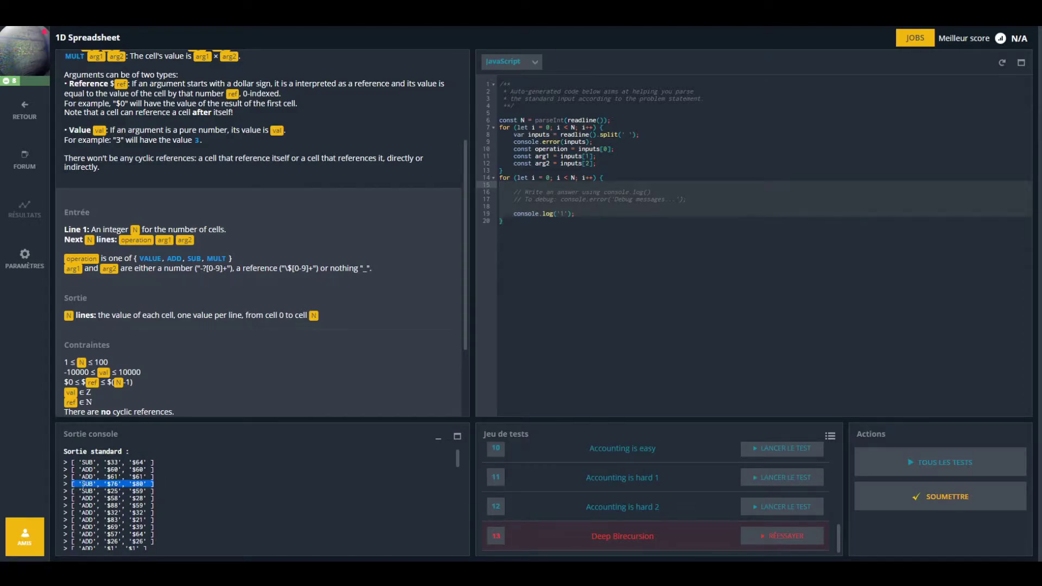
{"action": "scroll", "coordinate": [86, 488], "scroll_direction": "down", "scroll_amount": 3}
{"action": "scroll", "coordinate": [144, 503], "scroll_direction": "down", "scroll_amount": 3}
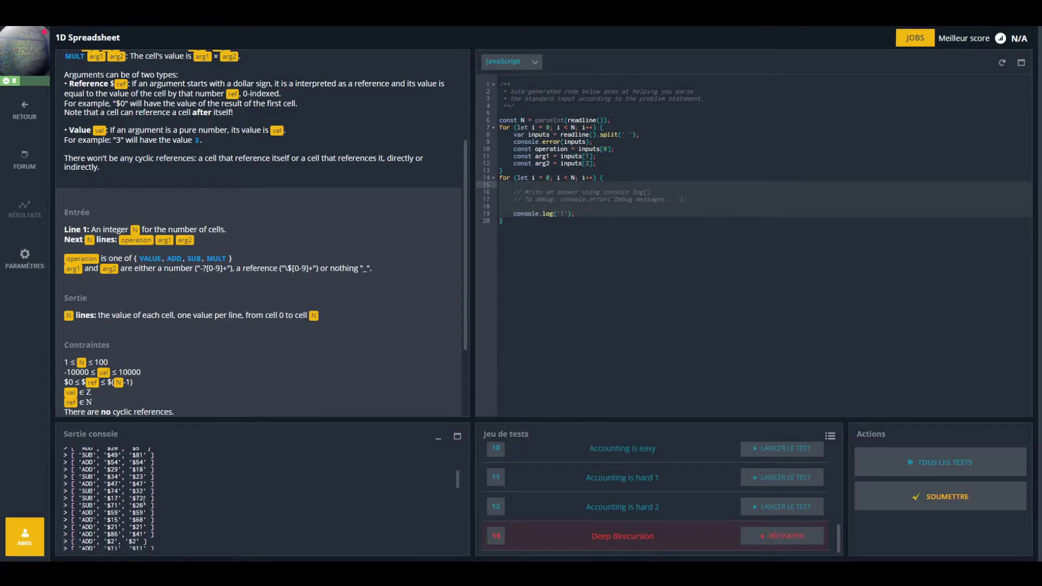
{"action": "scroll", "coordinate": [144, 504], "scroll_direction": "down", "scroll_amount": 2}
{"action": "scroll", "coordinate": [173, 488], "scroll_direction": "down", "scroll_amount": 3}
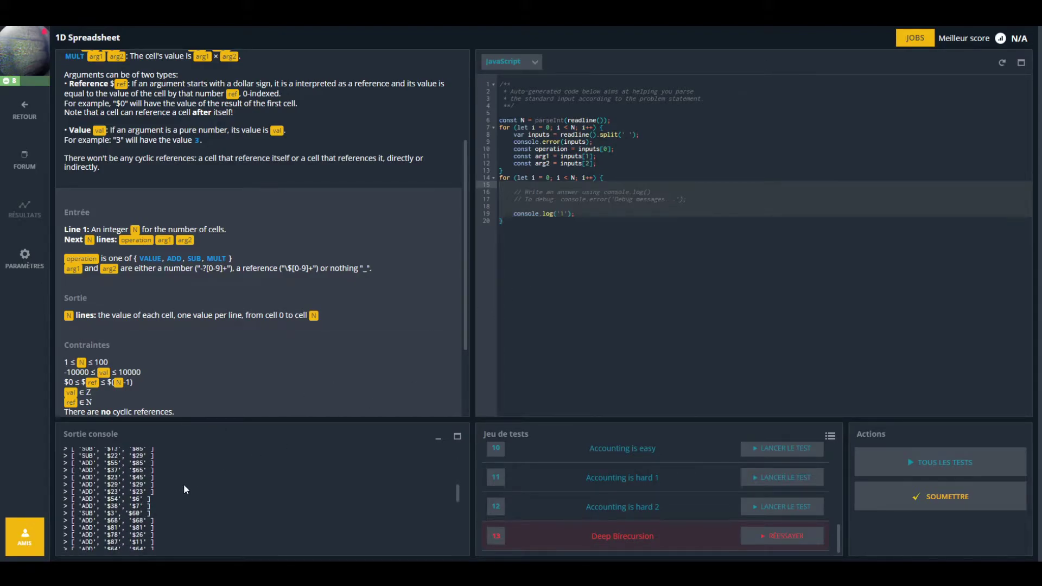
{"action": "scroll", "coordinate": [163, 499], "scroll_direction": "up", "scroll_amount": 3}
{"action": "scroll", "coordinate": [146, 519], "scroll_direction": "up", "scroll_amount": 3}
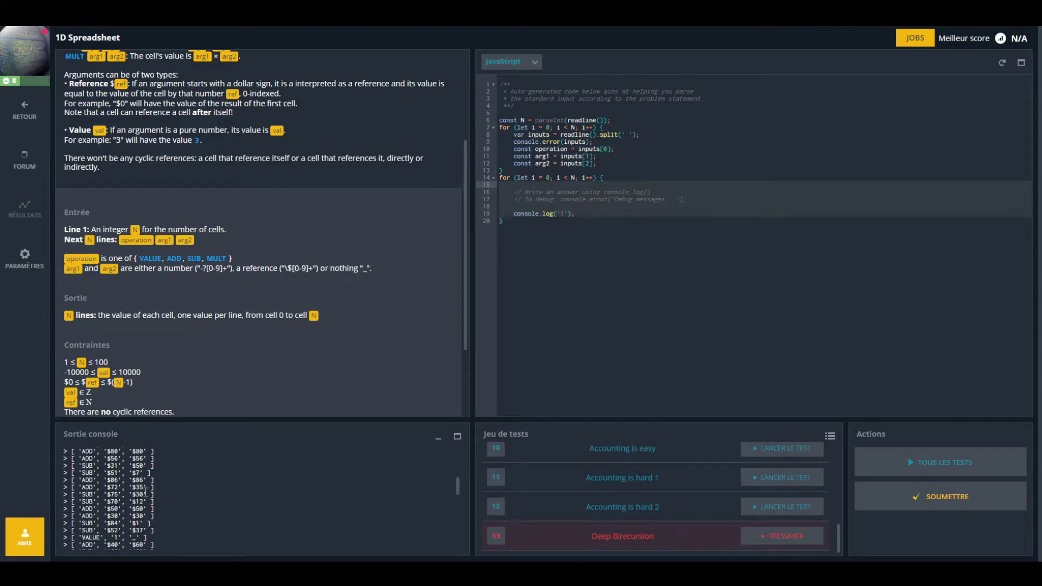
{"action": "scroll", "coordinate": [145, 492], "scroll_direction": "down", "scroll_amount": 3}
{"action": "scroll", "coordinate": [142, 490], "scroll_direction": "down", "scroll_amount": 3}
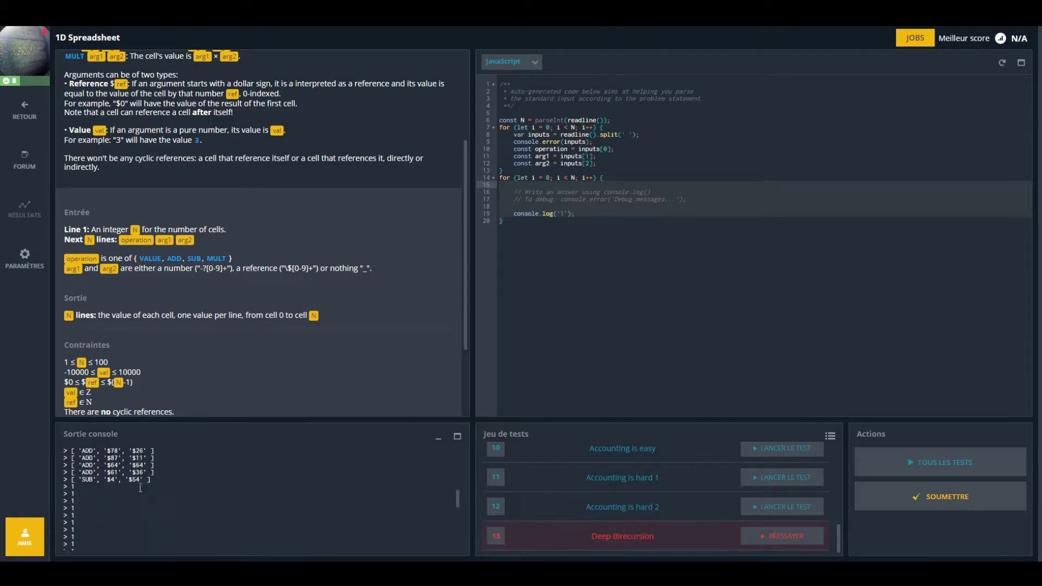
{"action": "scroll", "coordinate": [142, 494], "scroll_direction": "up", "scroll_amount": 1}
{"action": "scroll", "coordinate": [144, 491], "scroll_direction": "up", "scroll_amount": 2}
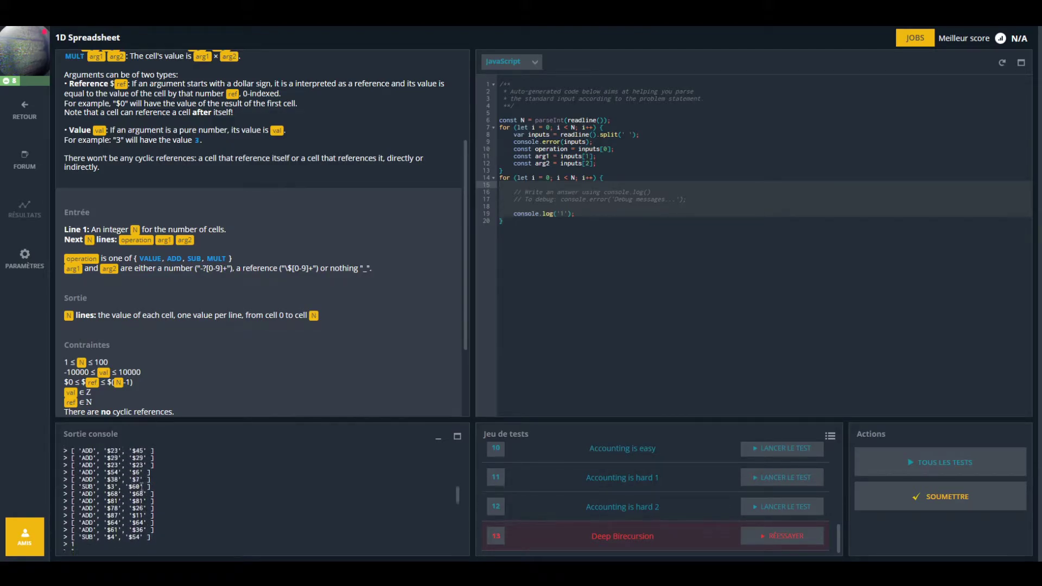
{"action": "scroll", "coordinate": [142, 490], "scroll_direction": "up", "scroll_amount": 2}
{"action": "scroll", "coordinate": [142, 490], "scroll_direction": "up", "scroll_amount": 1}
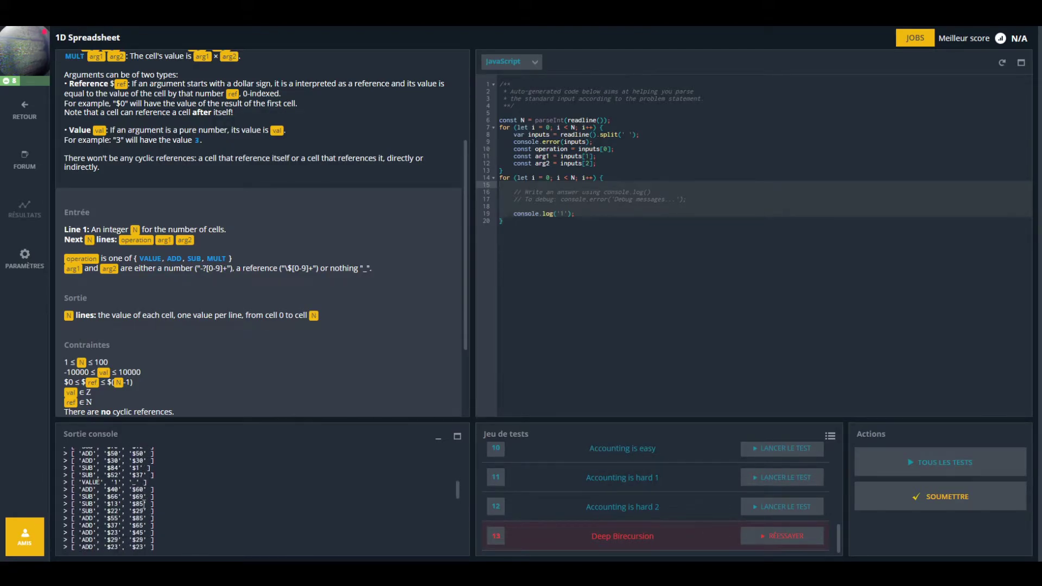
{"action": "triple_click", "coordinate": [139, 504]}
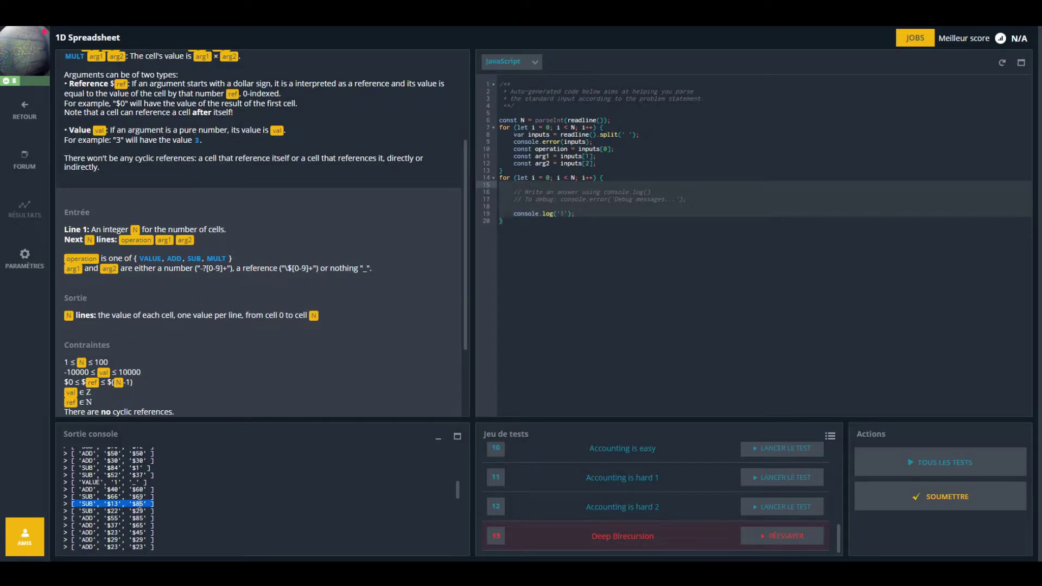
{"action": "scroll", "coordinate": [139, 504], "scroll_direction": "up", "scroll_amount": 2}
{"action": "scroll", "coordinate": [140, 515], "scroll_direction": "up", "scroll_amount": 2}
{"action": "scroll", "coordinate": [137, 519], "scroll_direction": "up", "scroll_amount": 1}
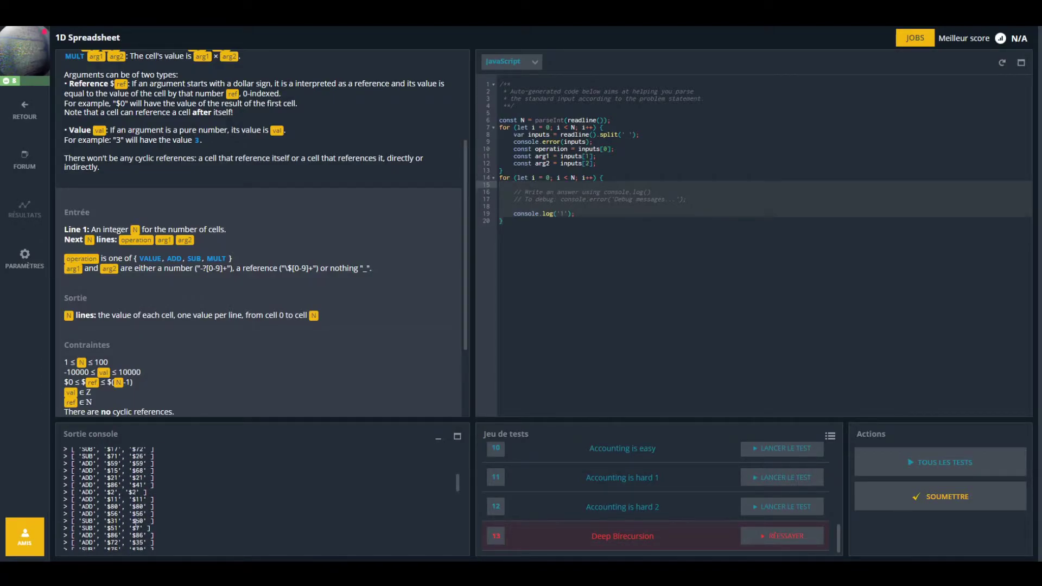
{"action": "scroll", "coordinate": [136, 522], "scroll_direction": "up", "scroll_amount": 2}
{"action": "scroll", "coordinate": [137, 517], "scroll_direction": "up", "scroll_amount": 2}
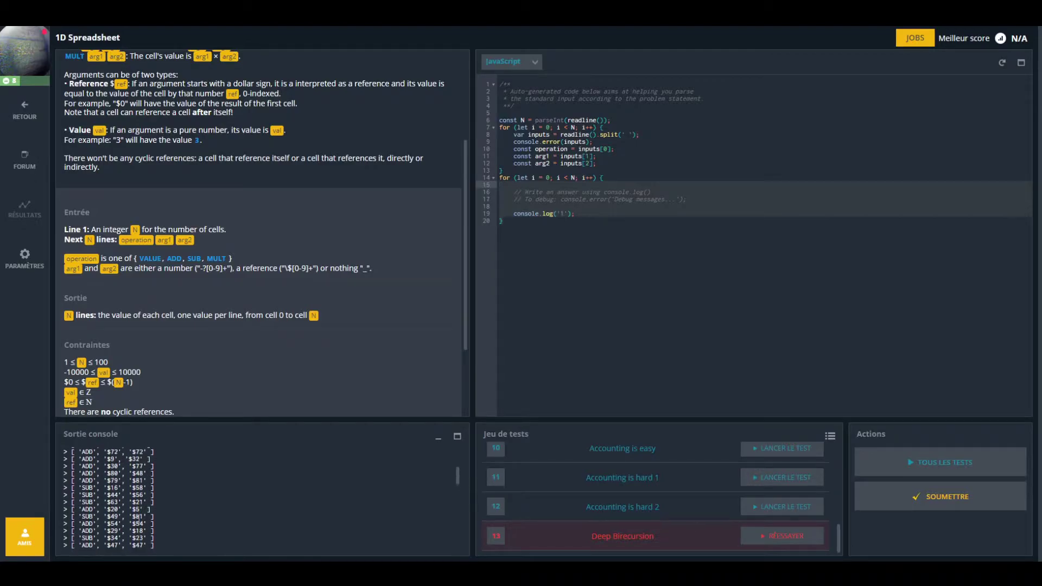
{"action": "scroll", "coordinate": [139, 515], "scroll_direction": "up", "scroll_amount": 2}
{"action": "scroll", "coordinate": [140, 508], "scroll_direction": "up", "scroll_amount": 2}
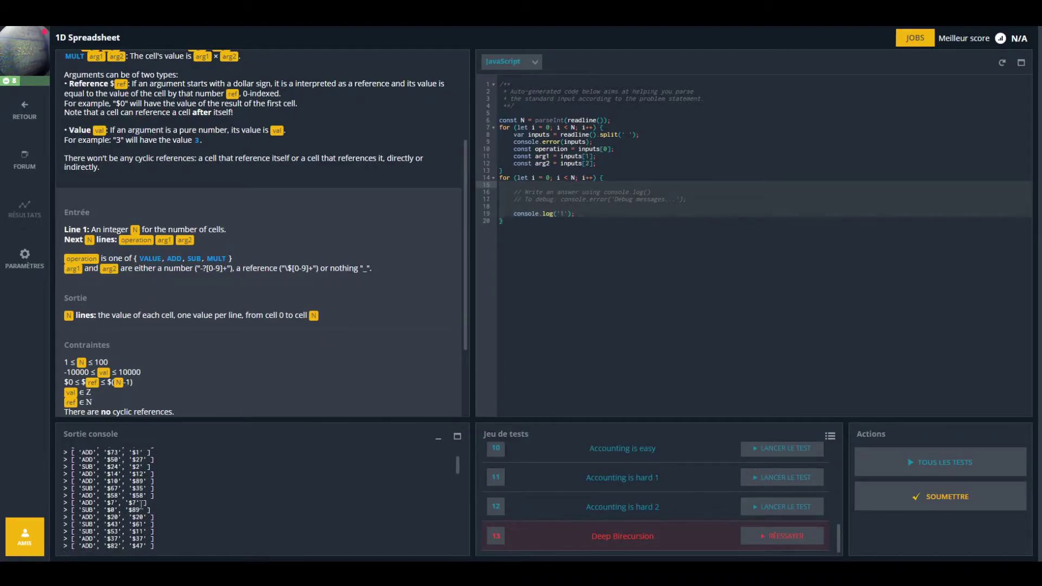
{"action": "scroll", "coordinate": [138, 480], "scroll_direction": "up", "scroll_amount": 3}
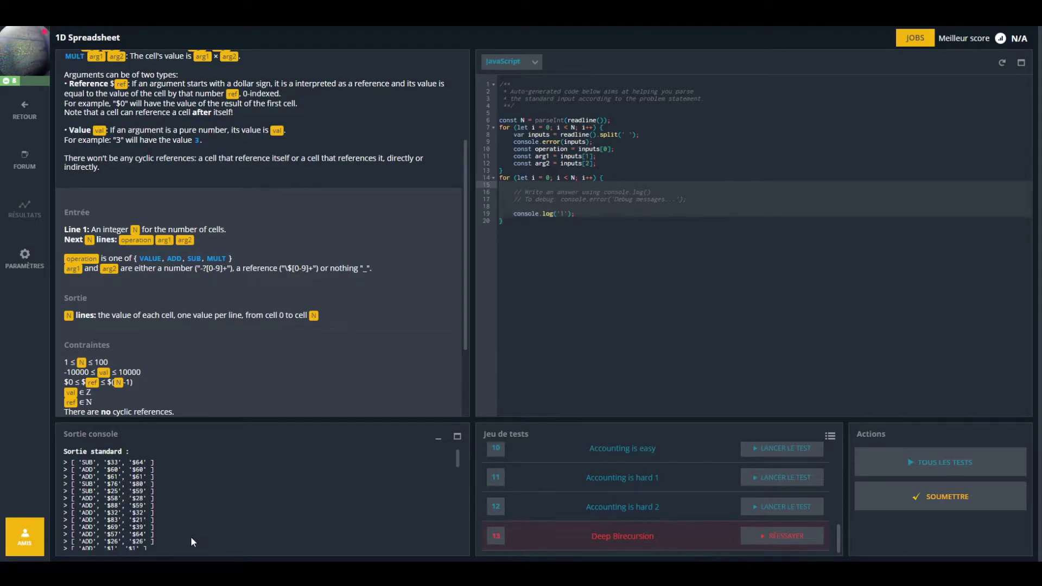
{"action": "scroll", "coordinate": [147, 515], "scroll_direction": "down", "scroll_amount": 2}
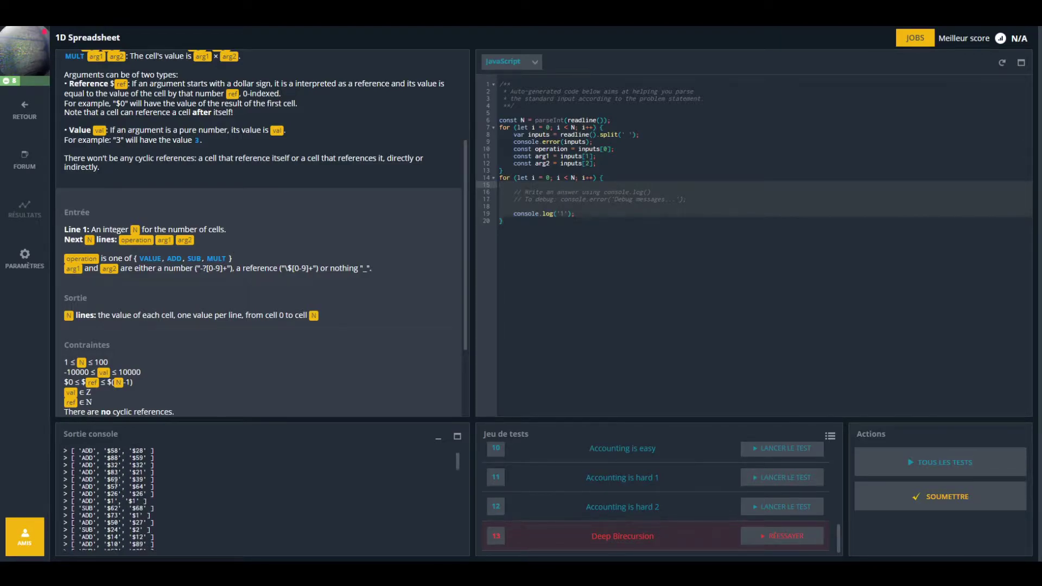
{"action": "scroll", "coordinate": [152, 472], "scroll_direction": "up", "scroll_amount": 2}
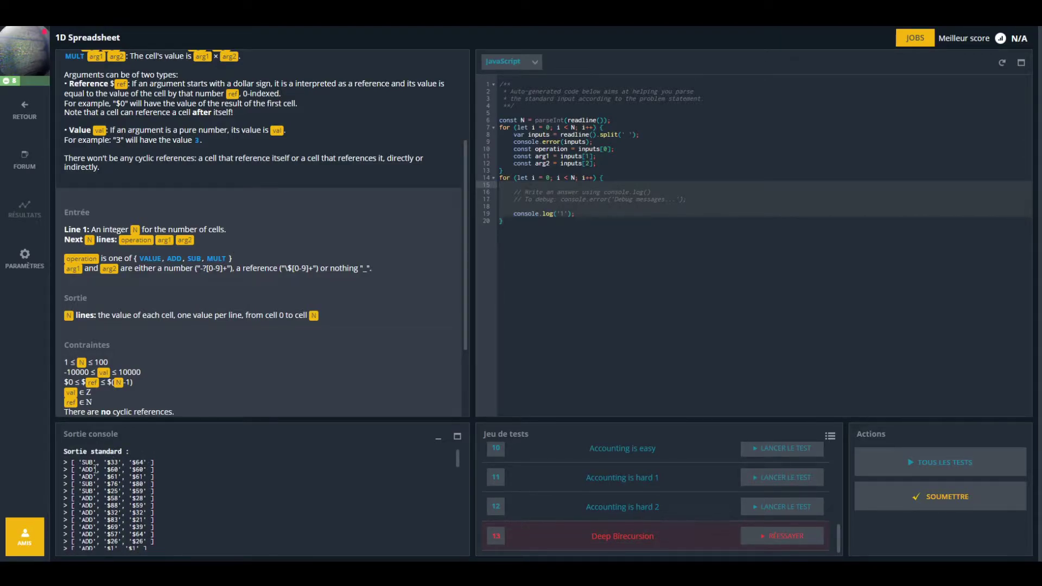
{"action": "scroll", "coordinate": [88, 462], "scroll_direction": "down", "scroll_amount": 1}
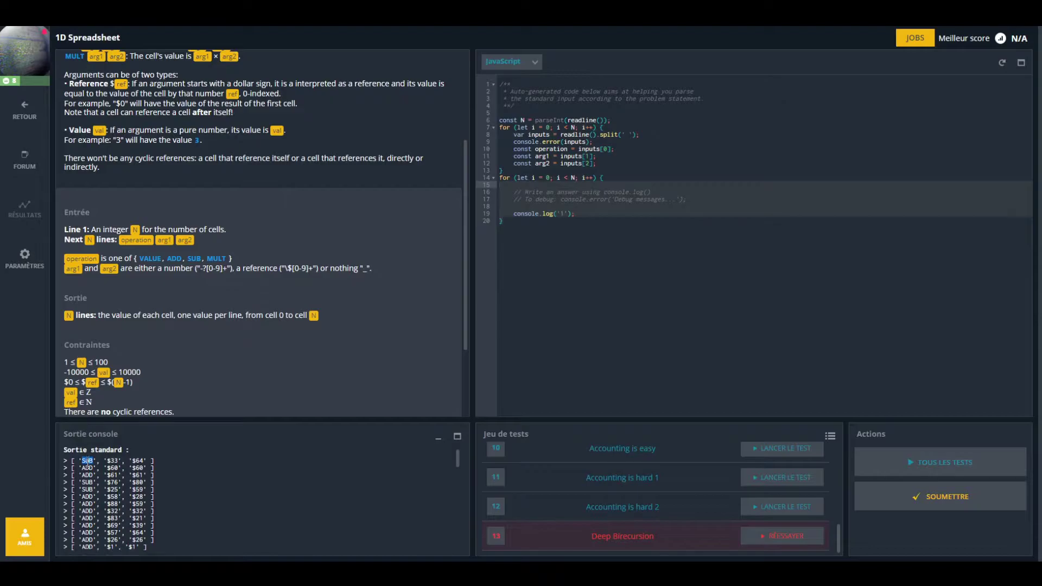
{"action": "triple_click", "coordinate": [85, 493]}
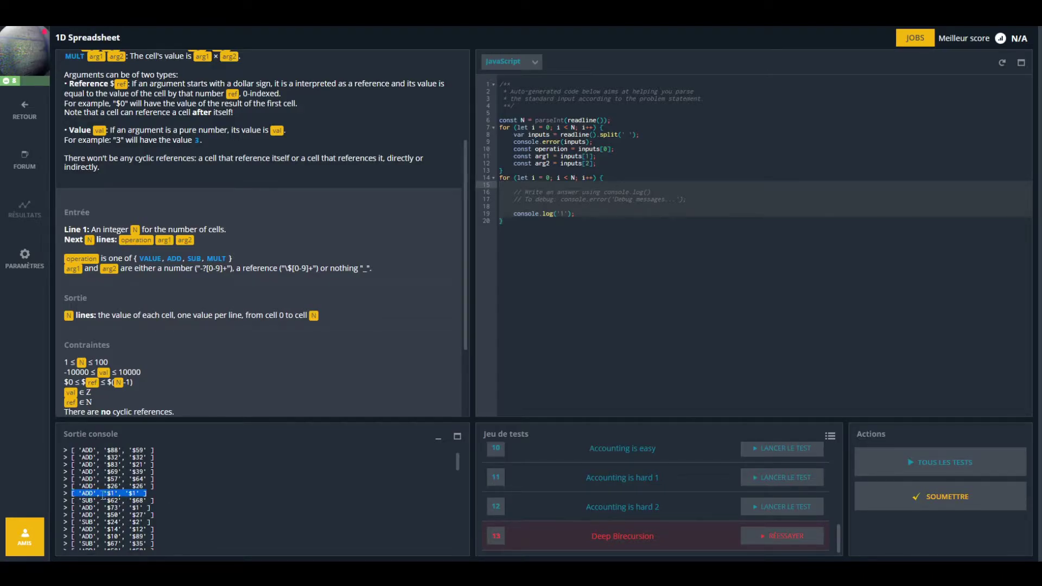
{"action": "left_click", "coordinate": [104, 493]}
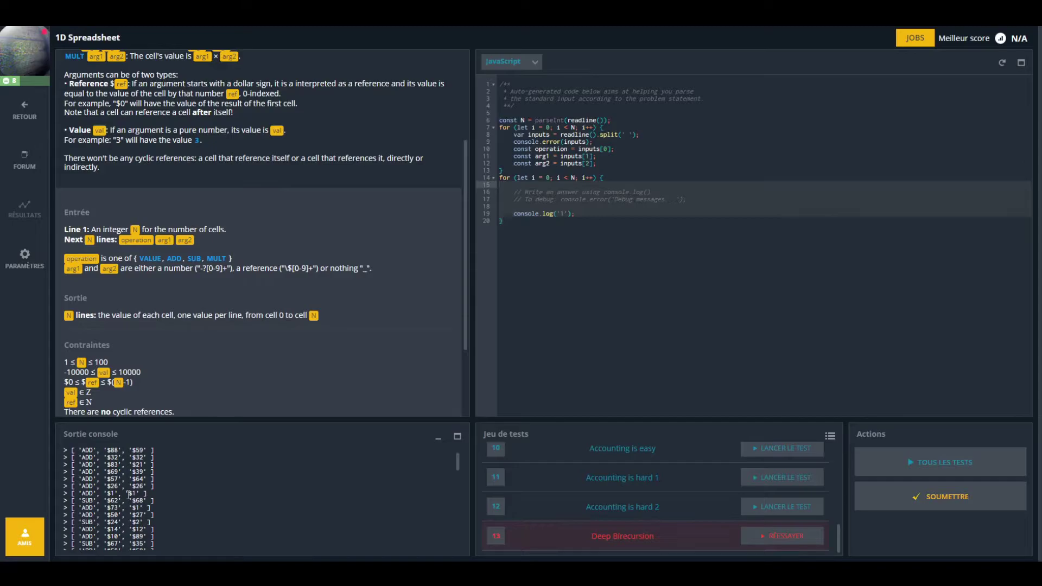
{"action": "triple_click", "coordinate": [130, 494]}
{"action": "double_click", "coordinate": [87, 493]}
{"action": "double_click", "coordinate": [110, 493]}
{"action": "double_click", "coordinate": [110, 494]}
{"action": "scroll", "coordinate": [111, 500], "scroll_direction": "up", "scroll_amount": 3}
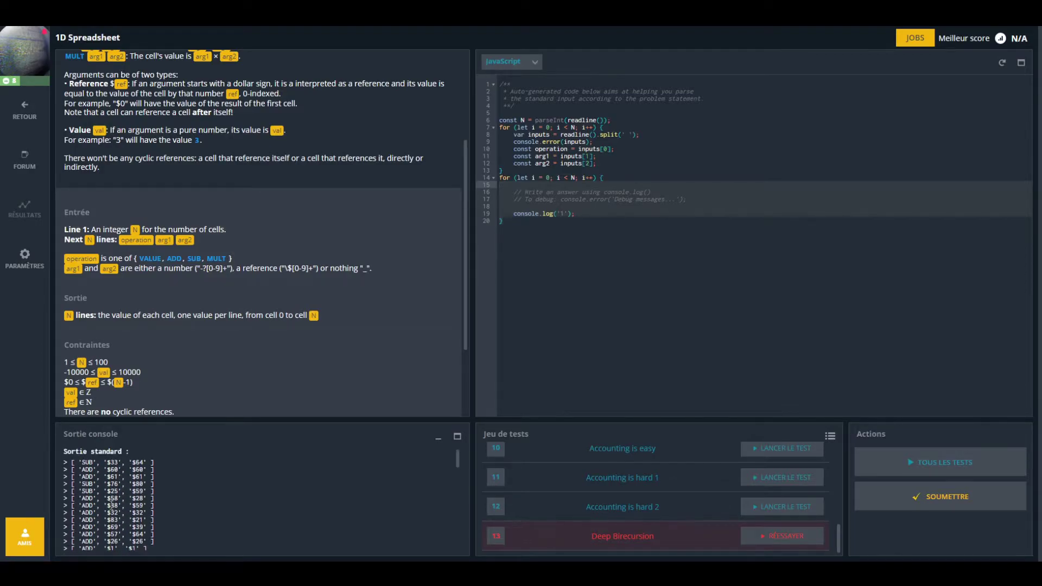
{"action": "double_click", "coordinate": [113, 462]}
{"action": "double_click", "coordinate": [139, 461]}
{"action": "scroll", "coordinate": [79, 506], "scroll_direction": "down", "scroll_amount": 3}
{"action": "left_click_drag", "start_coordinate": [150, 494], "coordinate": [82, 490]}
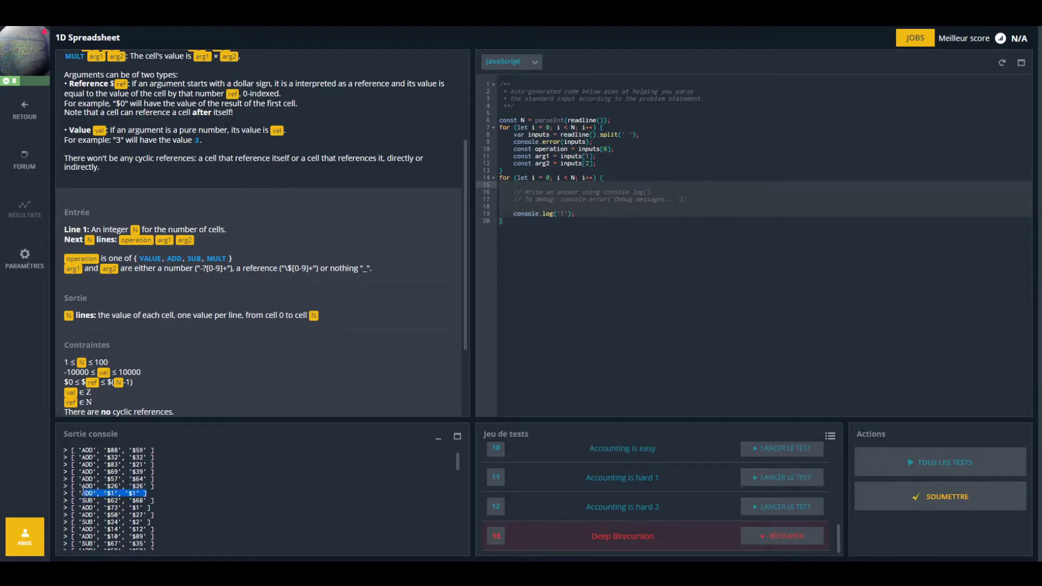
{"action": "scroll", "coordinate": [82, 490], "scroll_direction": "up", "scroll_amount": 3}
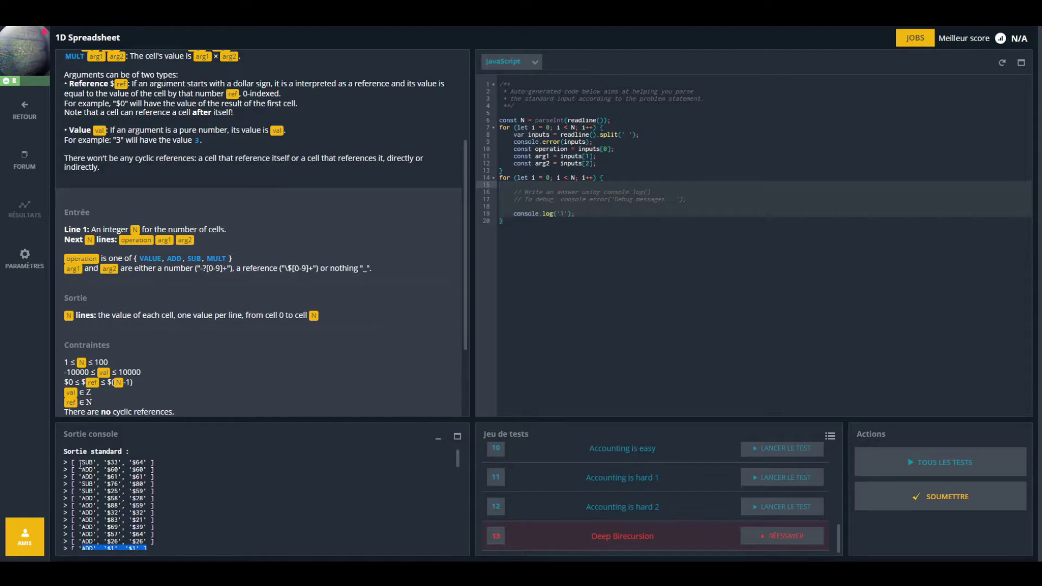
{"action": "left_click_drag", "start_coordinate": [80, 464], "coordinate": [158, 470]}
{"action": "left_click", "coordinate": [119, 462]}
{"action": "double_click", "coordinate": [119, 462]}
{"action": "double_click", "coordinate": [140, 462]}
{"action": "scroll", "coordinate": [76, 480], "scroll_direction": "down", "scroll_amount": 2}
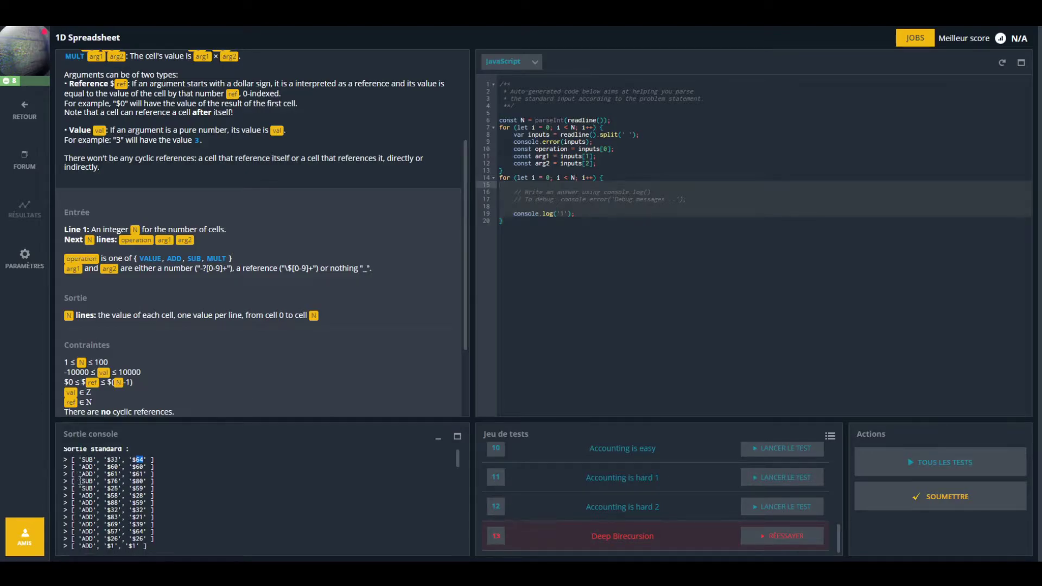
{"action": "scroll", "coordinate": [86, 483], "scroll_direction": "down", "scroll_amount": 3}
{"action": "scroll", "coordinate": [90, 483], "scroll_direction": "down", "scroll_amount": 2}
{"action": "scroll", "coordinate": [90, 483], "scroll_direction": "down", "scroll_amount": 2}
{"action": "scroll", "coordinate": [90, 483], "scroll_direction": "down", "scroll_amount": 2}
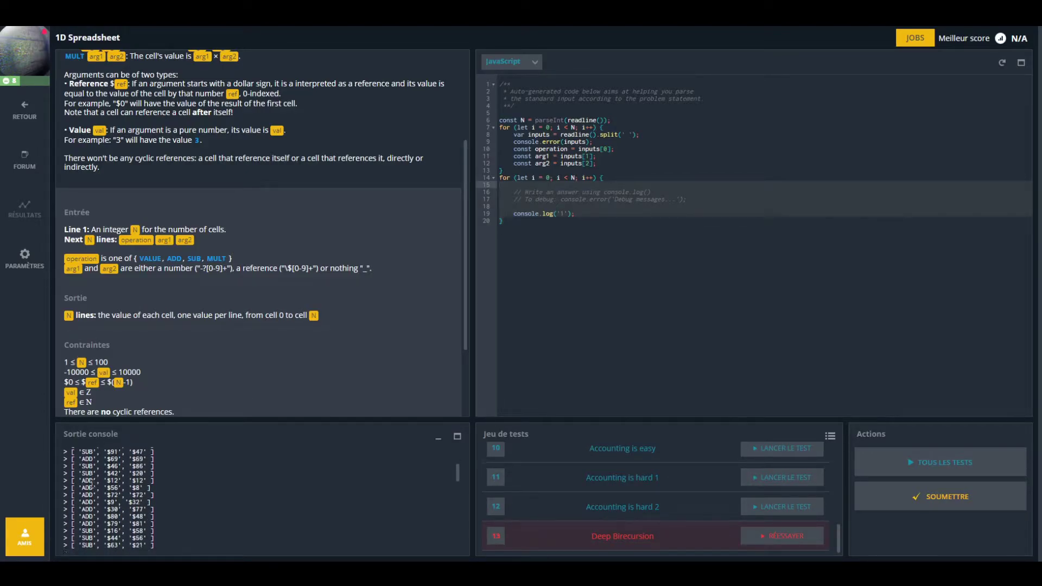
{"action": "scroll", "coordinate": [95, 484], "scroll_direction": "down", "scroll_amount": 2}
{"action": "scroll", "coordinate": [100, 485], "scroll_direction": "down", "scroll_amount": 1}
{"action": "scroll", "coordinate": [104, 487], "scroll_direction": "down", "scroll_amount": 2}
{"action": "scroll", "coordinate": [104, 487], "scroll_direction": "down", "scroll_amount": 2}
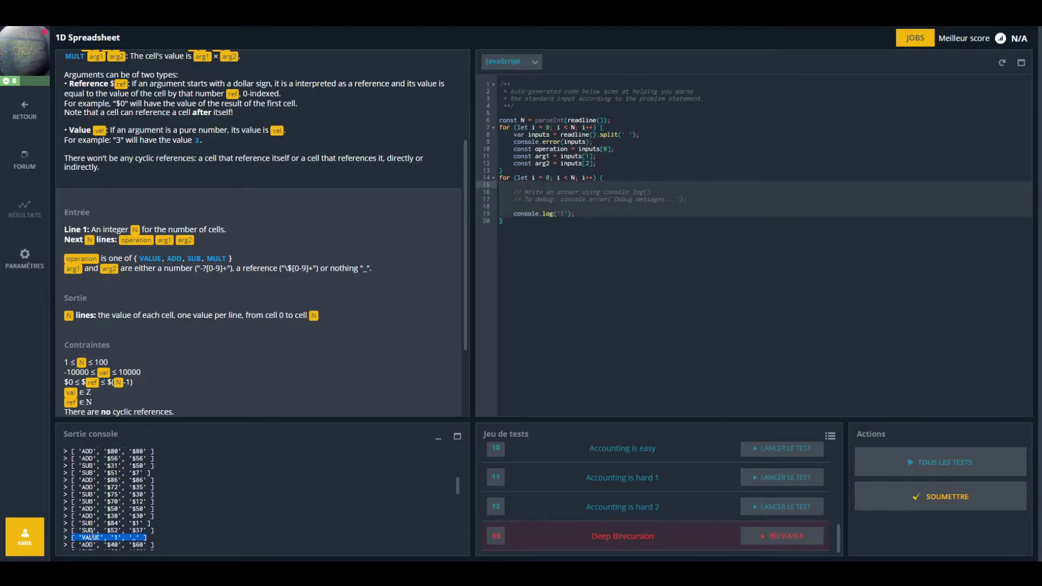
{"action": "scroll", "coordinate": [95, 530], "scroll_direction": "down", "scroll_amount": 3}
{"action": "scroll", "coordinate": [94, 531], "scroll_direction": "down", "scroll_amount": 3}
{"action": "scroll", "coordinate": [92, 534], "scroll_direction": "down", "scroll_amount": 2}
{"action": "scroll", "coordinate": [92, 534], "scroll_direction": "up", "scroll_amount": 2}
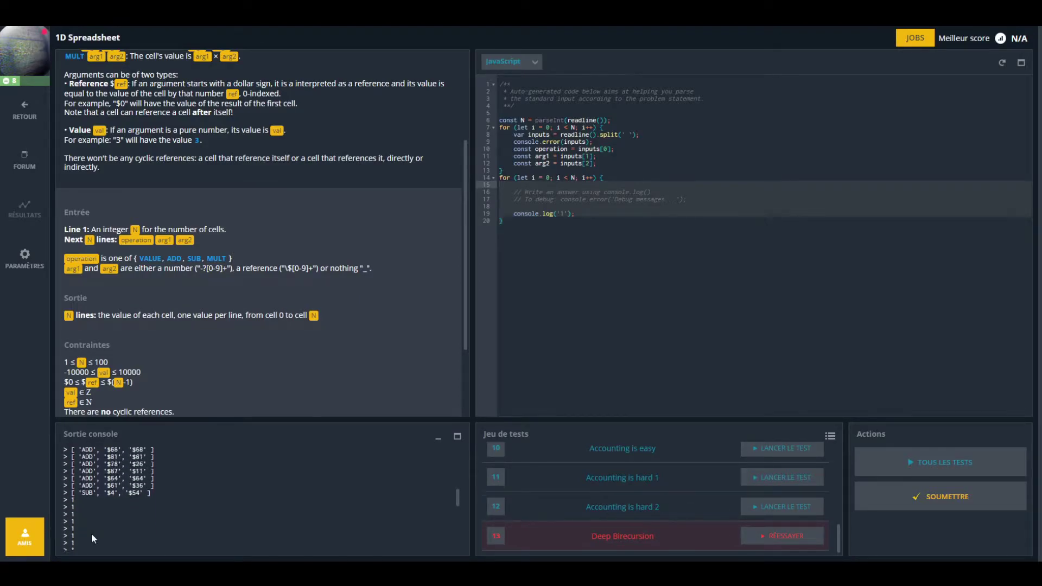
{"action": "scroll", "coordinate": [91, 532], "scroll_direction": "up", "scroll_amount": 2}
{"action": "scroll", "coordinate": [90, 535], "scroll_direction": "up", "scroll_amount": 3}
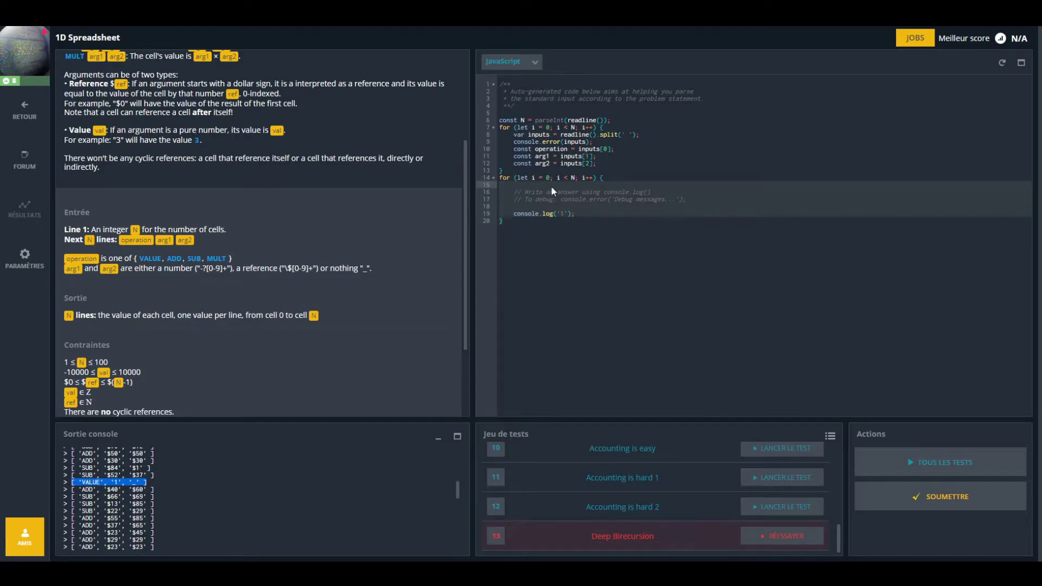
{"action": "scroll", "coordinate": [218, 471], "scroll_direction": "up", "scroll_amount": 5}
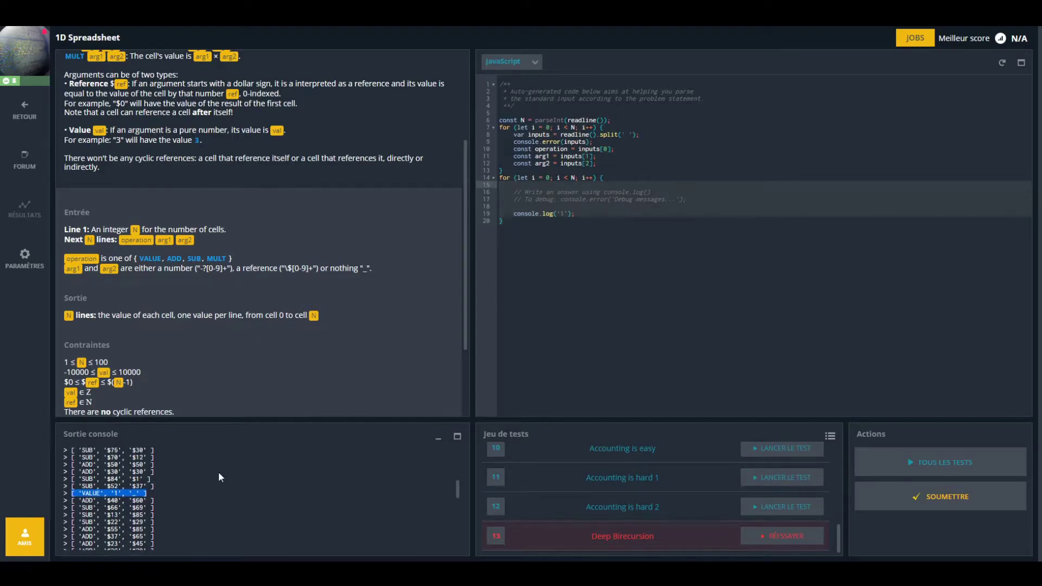
{"action": "scroll", "coordinate": [202, 489], "scroll_direction": "up", "scroll_amount": 5}
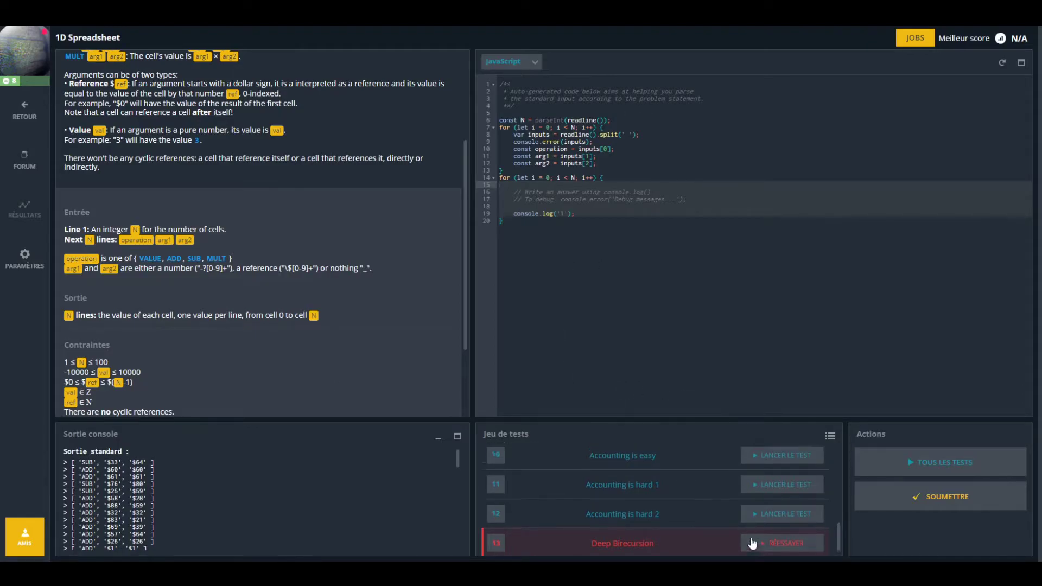
{"action": "scroll", "coordinate": [748, 515], "scroll_direction": "up", "scroll_amount": 5}
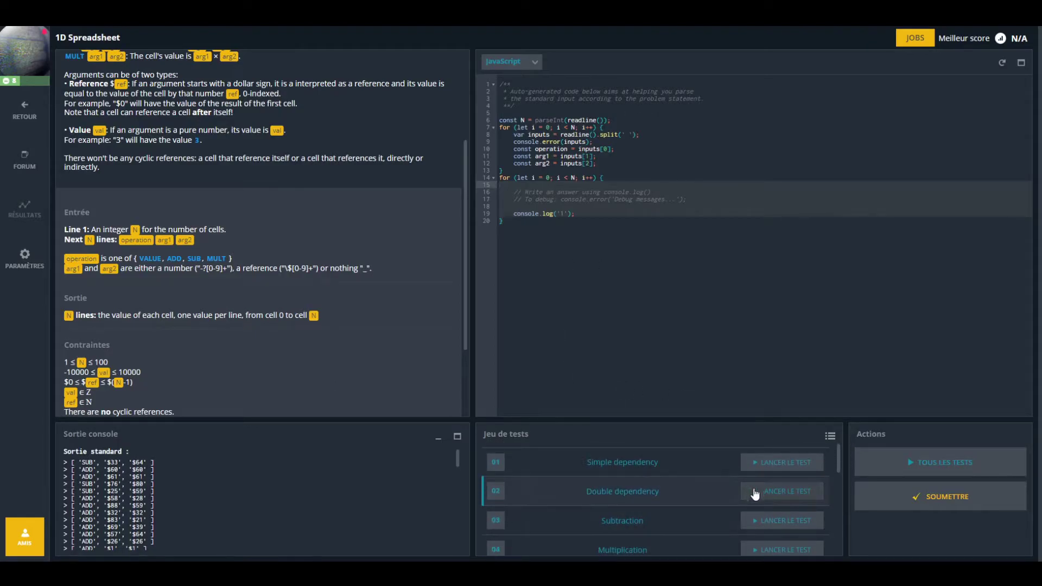
- Run test 01 Simple dependency, which fails with 1 instead of 3, then review the input-parsing code
{"action": "left_click", "coordinate": [773, 462]}
{"action": "scroll", "coordinate": [261, 358], "scroll_direction": "down", "scroll_amount": 2}
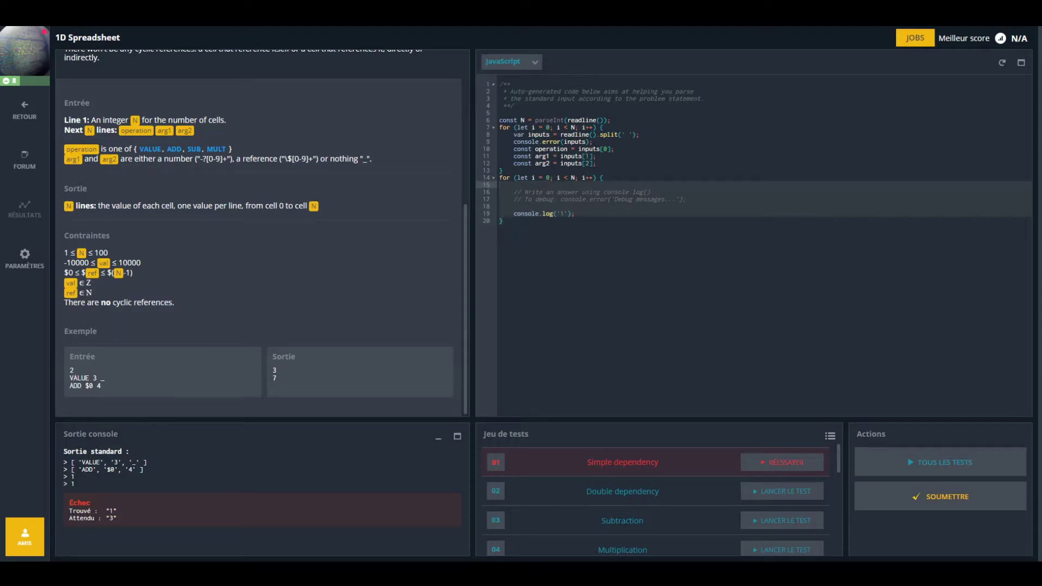
{"action": "left_click", "coordinate": [535, 114]}
{"action": "key", "text": "Down"}
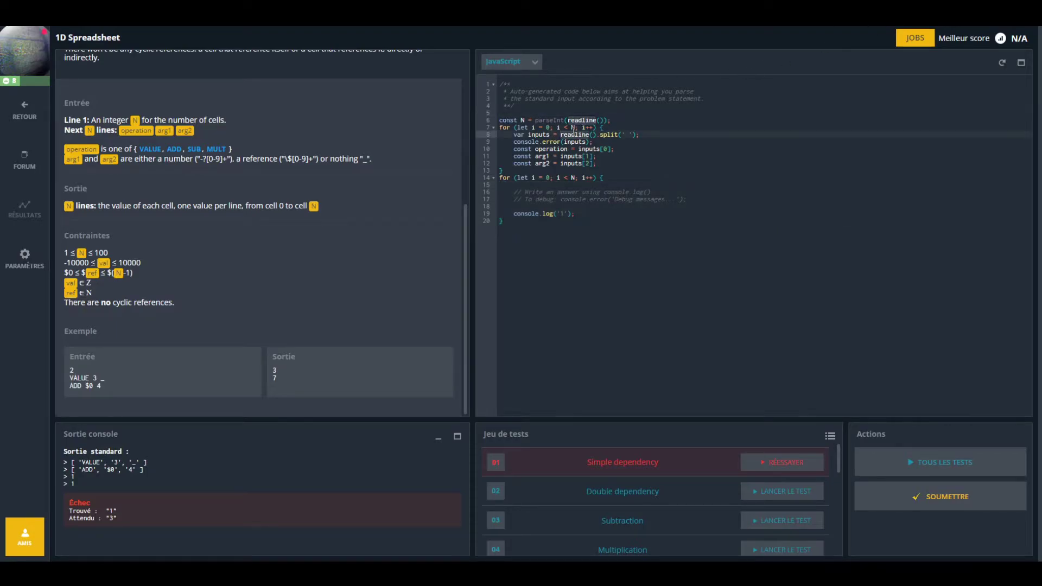
{"action": "key", "text": "Down"}
{"action": "key", "text": "Down"}
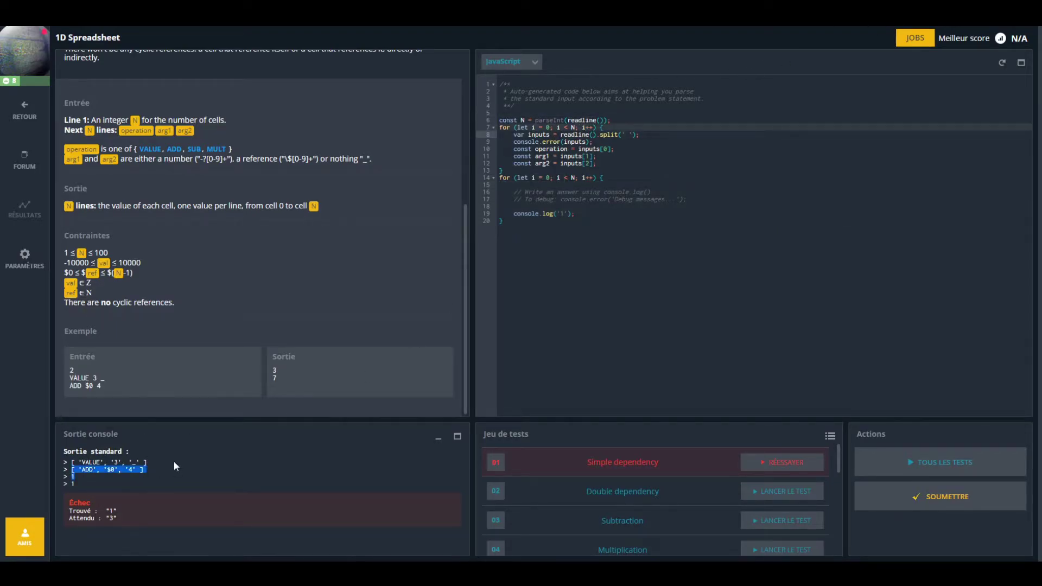
{"action": "left_click_drag", "start_coordinate": [111, 473], "coordinate": [211, 442]}
{"action": "left_click", "coordinate": [594, 142]}
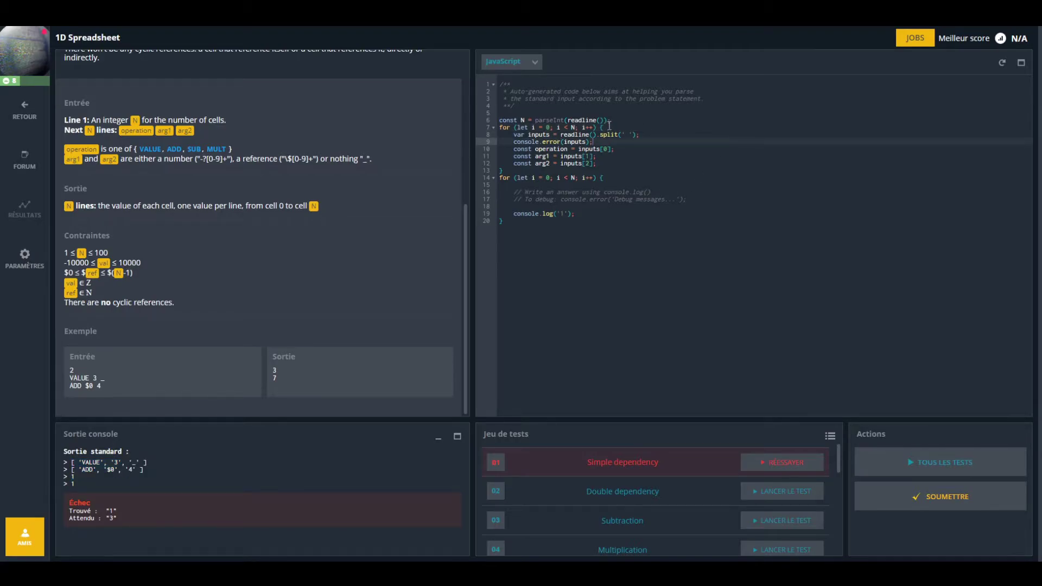
{"action": "left_click", "coordinate": [616, 121]}
- Declare var sheet = []; below the N declaration
{"action": "key", "text": "Return"}
{"action": "key", "text": "Return"}
{"action": "type", "text": "var "}
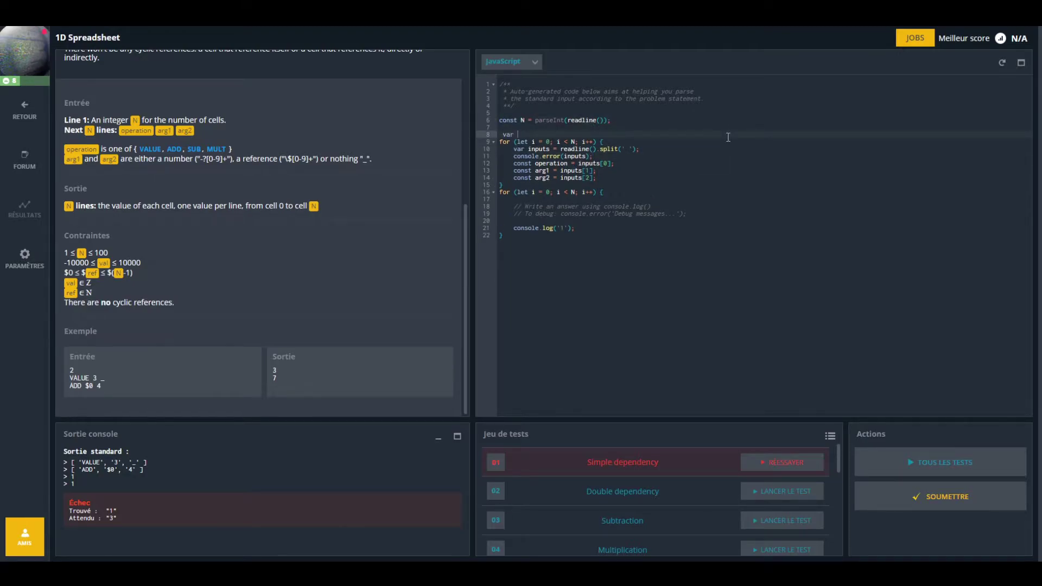
{"action": "type", "text": "she"}
{"action": "type", "text": "et"}
{"action": "type", "text": "et"}
{"action": "key", "text": "BackSpace"}
{"action": "type", "text": "["}
{"action": "type", "text": "];"}
- Start sheet.push({operation: inputs[0] inside the loop, moving inputs[0] from the operation constant
{"action": "left_click", "coordinate": [543, 151]}
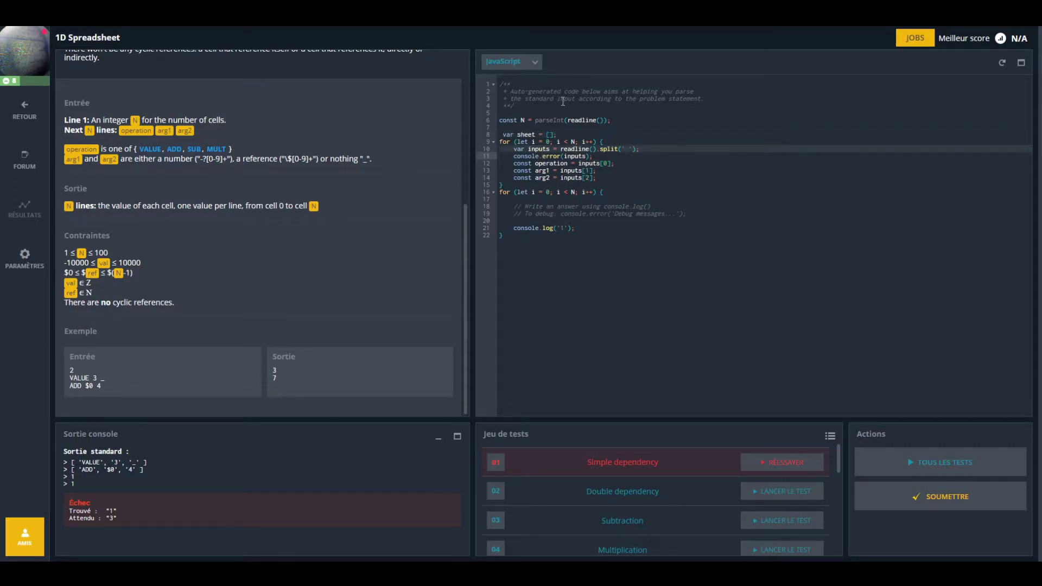
{"action": "left_click", "coordinate": [649, 148]}
{"action": "key", "text": "Return"}
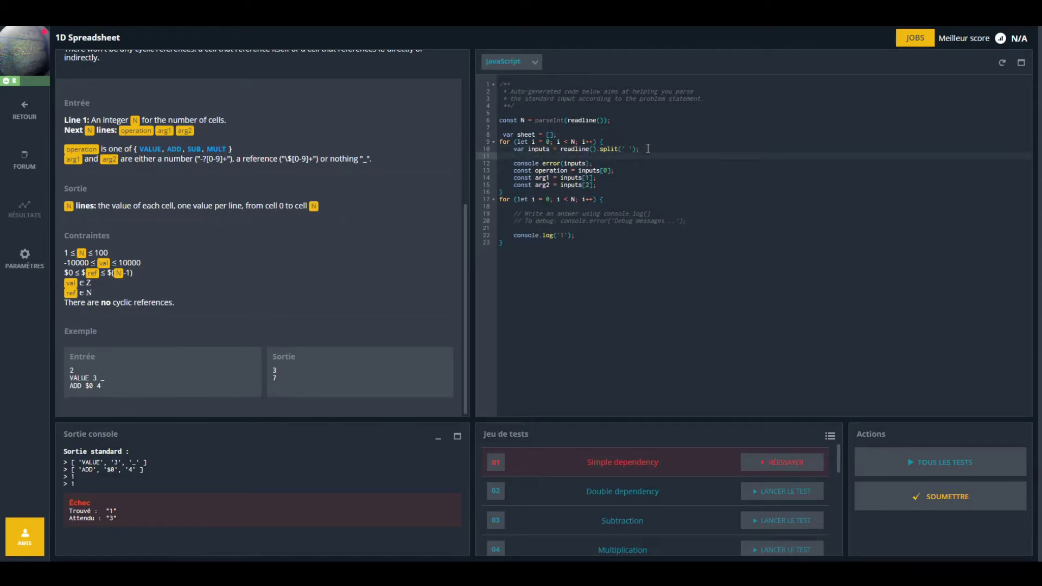
{"action": "type", "text": "sheet "}
{"action": "type", "text": "push"}
{"action": "type", "text": "({"}
{"action": "type", "text": "op"}
{"action": "type", "text": "eration:"}
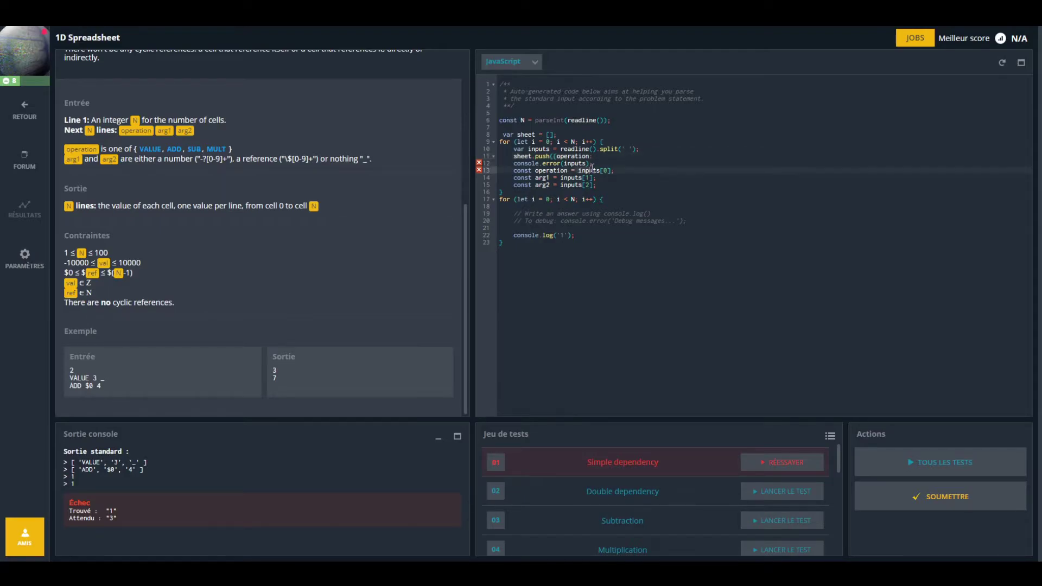
{"action": "left_click", "coordinate": [614, 171]}
{"action": "key", "text": "BackSpace"}
{"action": "key", "text": "BackSpace"}
{"action": "key", "text": "BackSpace"}
{"action": "left_click", "coordinate": [598, 156]}
{"action": "type", "text": "inputs[0]"}
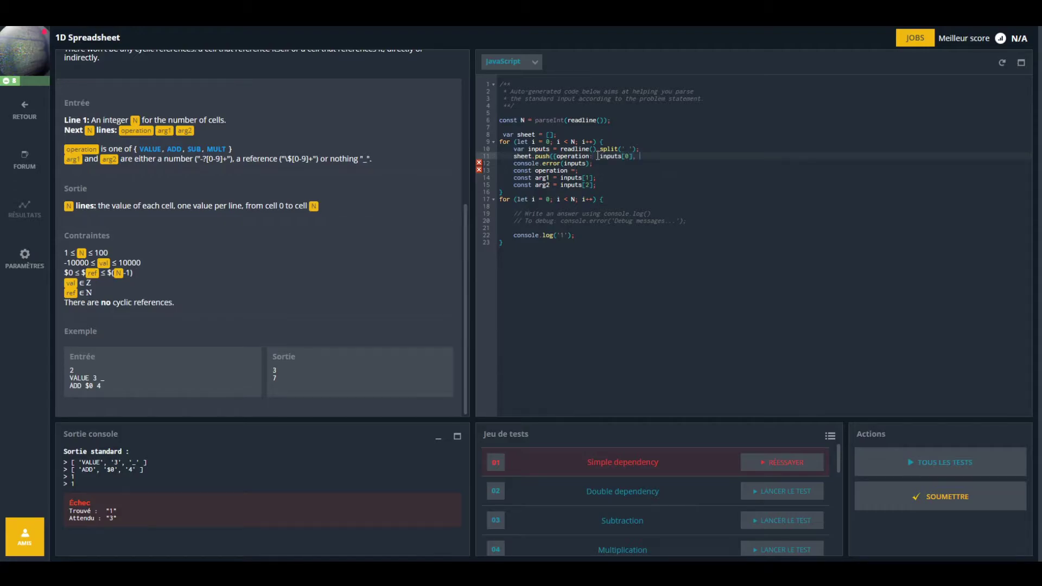
- Add arg1: inputs[1] and arg2: inputs[2] to the pushed object and close the push call
{"action": "left_click", "coordinate": [546, 177]}
{"action": "left_click", "coordinate": [649, 155]}
{"action": "type", "text": "arg1:"}
{"action": "left_click", "coordinate": [591, 176]}
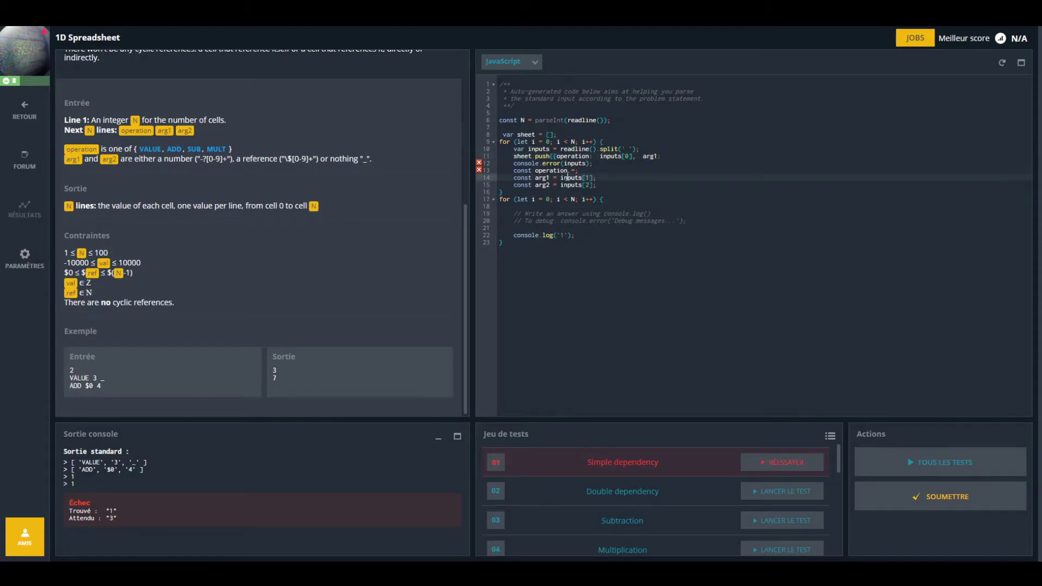
{"action": "left_click_drag", "start_coordinate": [559, 177], "coordinate": [596, 177]}
{"action": "key", "text": "ctrl+c"}
{"action": "key", "text": "BackSpace"}
{"action": "left_click", "coordinate": [688, 149]}
{"action": "left_click", "coordinate": [679, 157]}
{"action": "key", "text": "ctrl+v"}
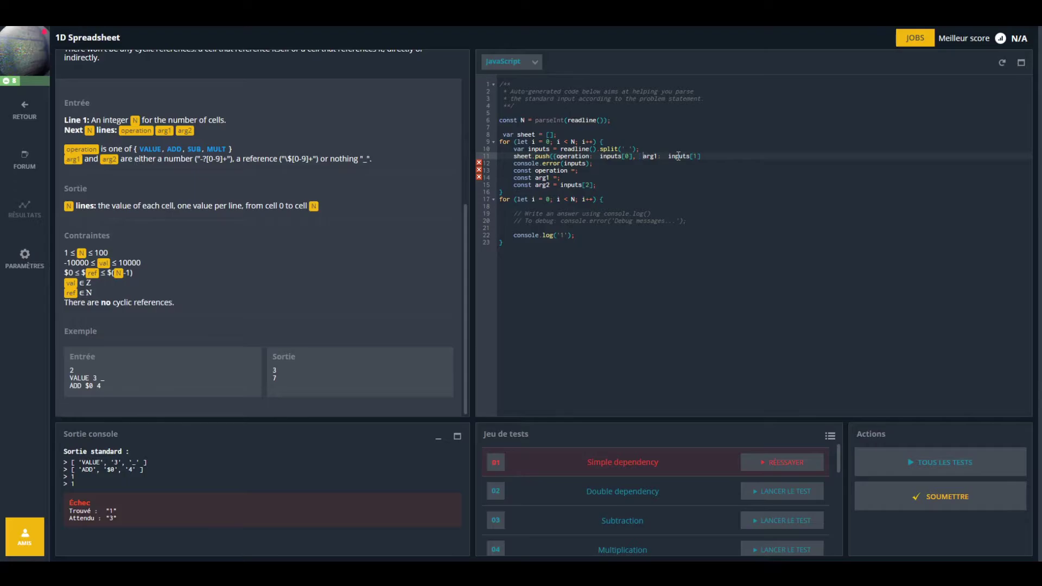
{"action": "key", "text": "BackSpace"}
{"action": "key", "text": "BackSpace"}
{"action": "key", "text": "BackSpace"}
{"action": "key", "text": "BackSpace"}
{"action": "key", "text": "BackSpace"}
{"action": "key", "text": "BackSpace"}
{"action": "type", "text": "rg"}
{"action": "type", "text": "2 : inputs[1]"}
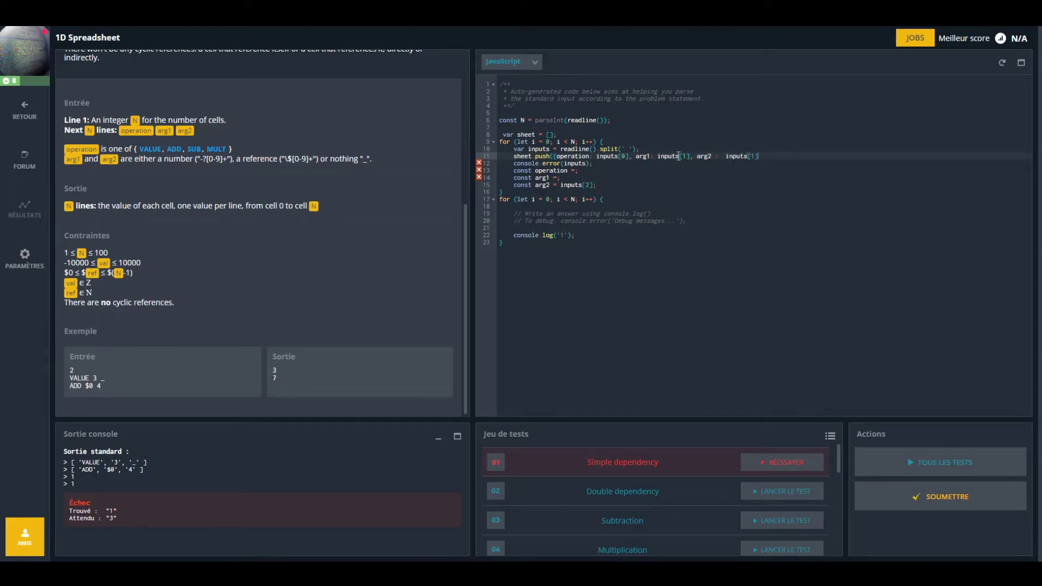
{"action": "key", "text": "BackSpace"}
{"action": "type", "text": "2"}
{"action": "type", "text": "})"}
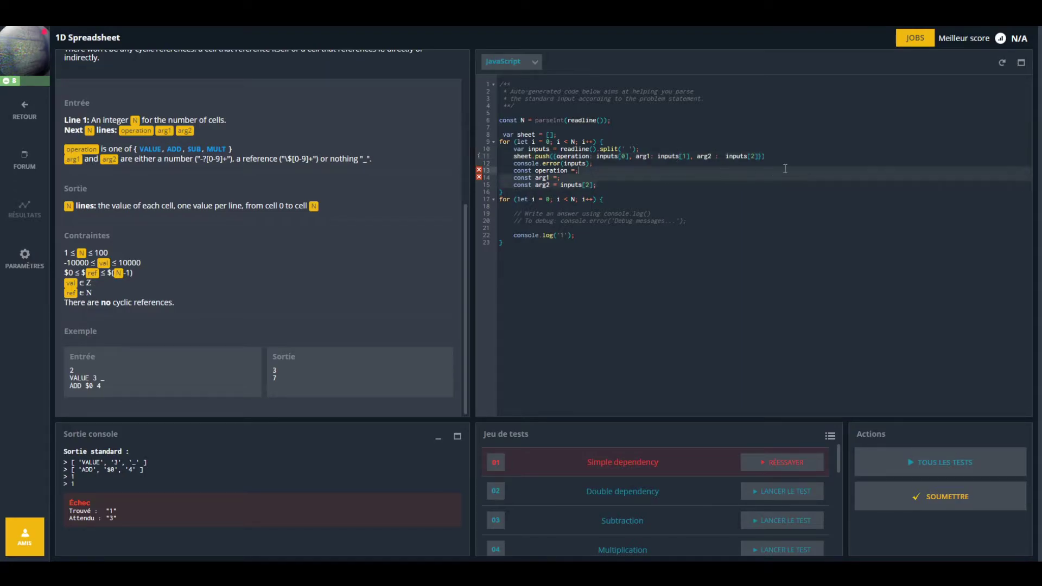
{"action": "left_click_drag", "start_coordinate": [804, 184], "coordinate": [804, 159]}
- Log the sheet with console.error(sheet); after the loop and rerun test 01 to see it
{"action": "type", "text": ";"}
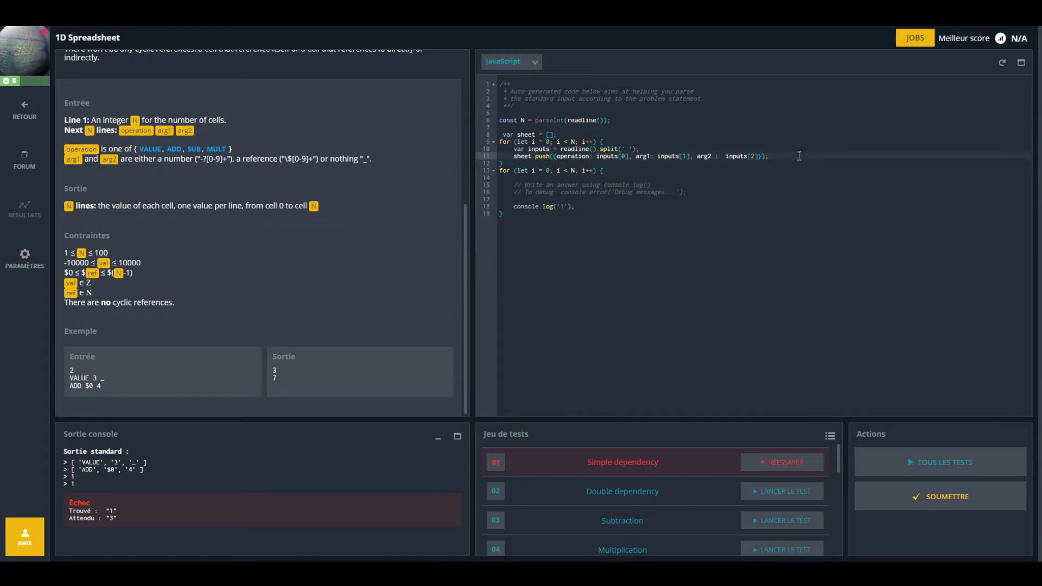
{"action": "left_click", "coordinate": [566, 163]}
{"action": "key", "text": "Return"}
{"action": "type", "text": "cons"}
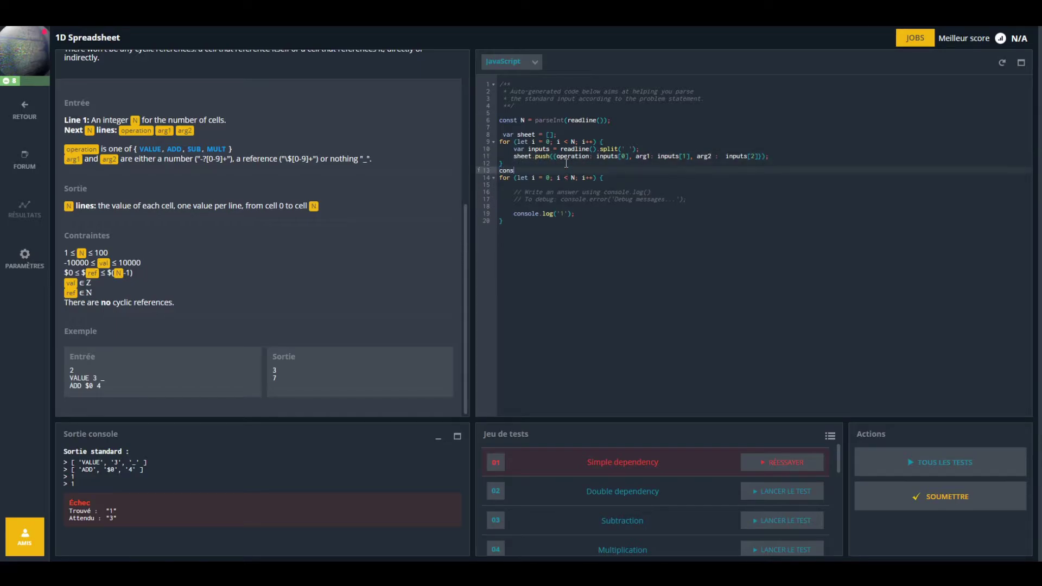
{"action": "type", "text": "ole.error"}
{"action": "type", "text": "(sh"}
{"action": "type", "text": "eet);"}
{"action": "left_click", "coordinate": [792, 461]}
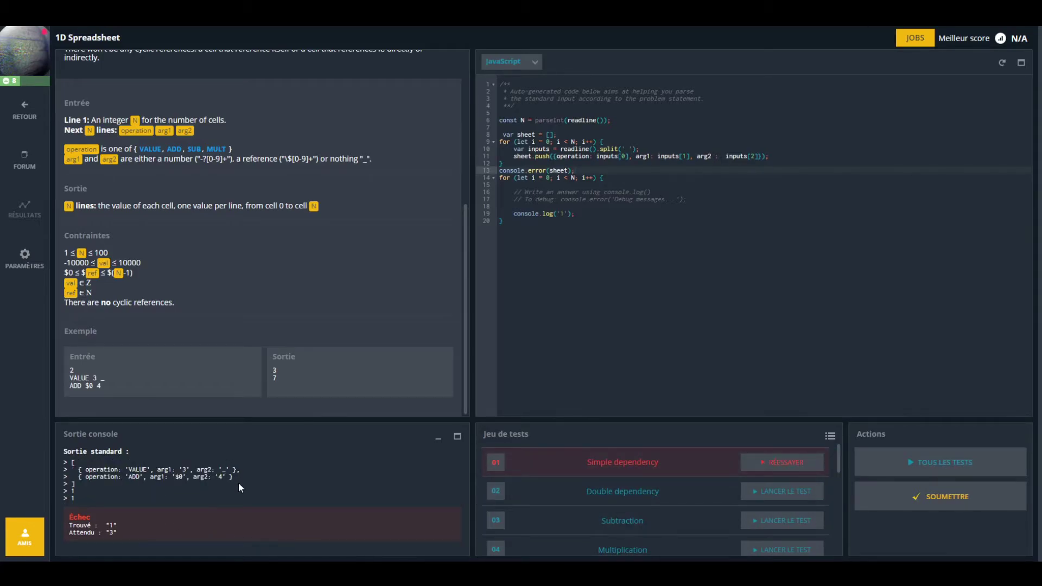
{"action": "left_click_drag", "start_coordinate": [239, 483], "coordinate": [259, 458]}
{"action": "left_click", "coordinate": [251, 463]}
- Add value: null to each pushed cell object and rerun the test to confirm it in the log
{"action": "double_click", "coordinate": [101, 470]}
{"action": "left_click", "coordinate": [762, 156]}
{"action": "type", "text": ","}
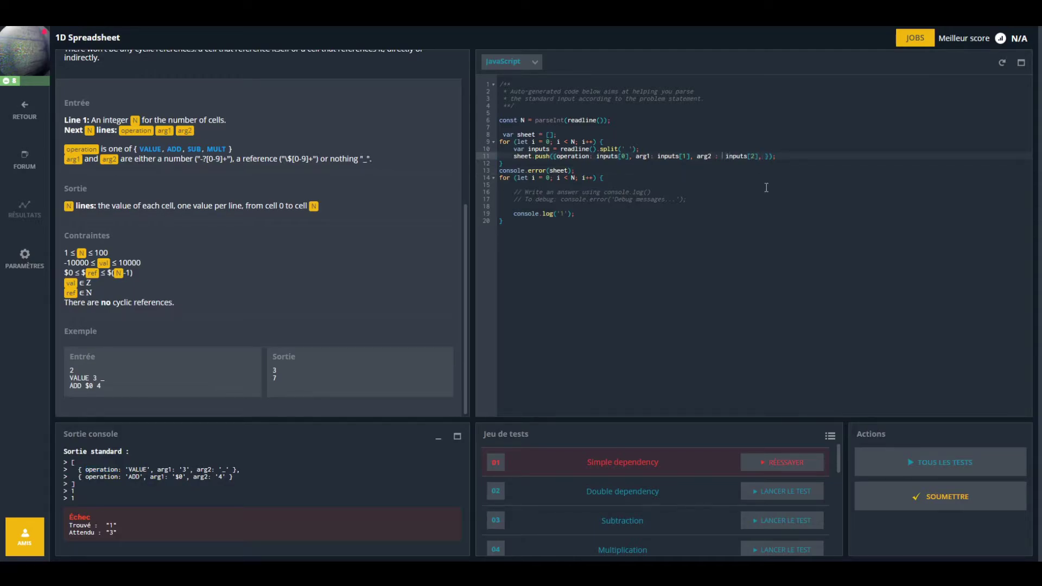
{"action": "key", "text": "Left"}
{"action": "key", "text": "Left"}
{"action": "key", "text": "BackSpace"}
{"action": "key", "text": "BackSpace"}
{"action": "type", "text": "value"}
{"action": "type", "text": ": nu"}
{"action": "type", "text": "ll"}
{"action": "left_click", "coordinate": [808, 466]}
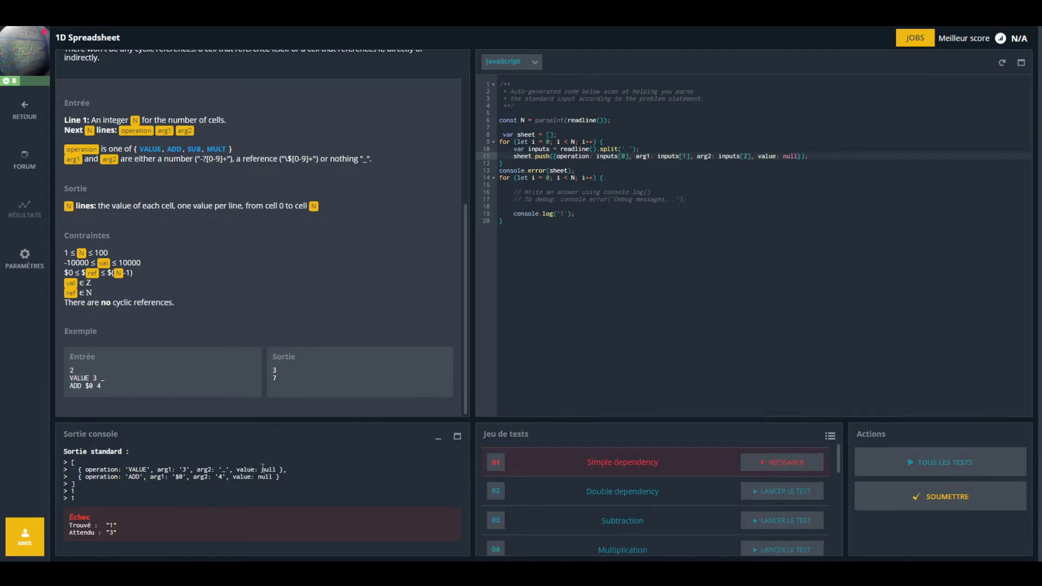
{"action": "triple_click", "coordinate": [263, 470]}
{"action": "left_click", "coordinate": [269, 480]}
{"action": "left_click", "coordinate": [617, 172]}
{"action": "key", "text": "Return"}
{"action": "key", "text": "Return"}
{"action": "key", "text": "Return"}
{"action": "key", "text": "Return"}
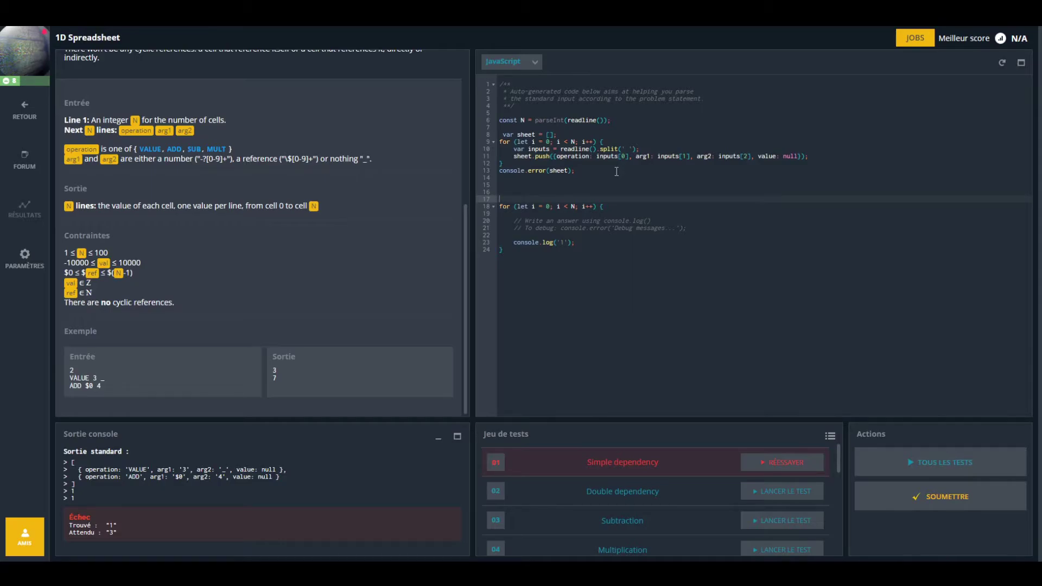
- Write sheet.map(cell => console.log(calculate(cell))); and an empty function calculate (cell) { } below it
{"action": "left_click", "coordinate": [544, 185]}
{"action": "type", "text": "sh"}
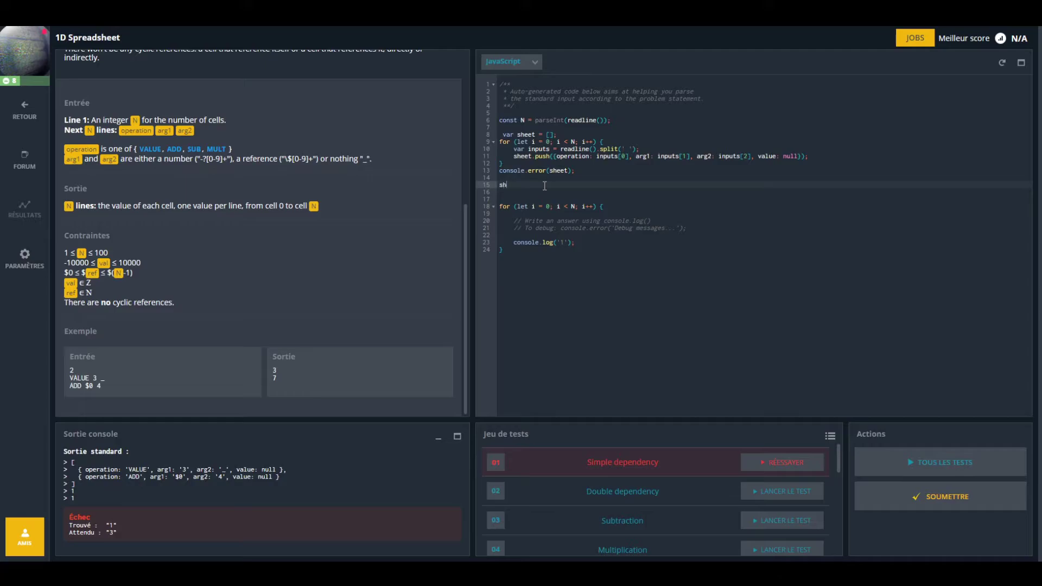
{"action": "type", "text": "eet."}
{"action": "type", "text": "ma"}
{"action": "type", "text": "p(c"}
{"action": "type", "text": "ell => c"}
{"action": "type", "text": "onsole.log("}
{"action": "key", "text": "Down"}
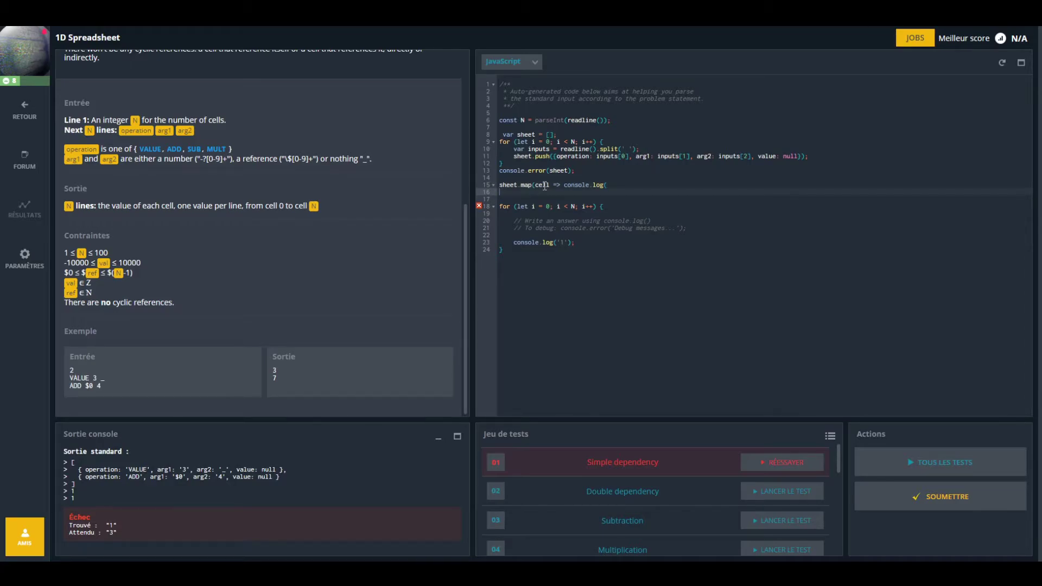
{"action": "key", "text": "Return"}
{"action": "key", "text": "Return"}
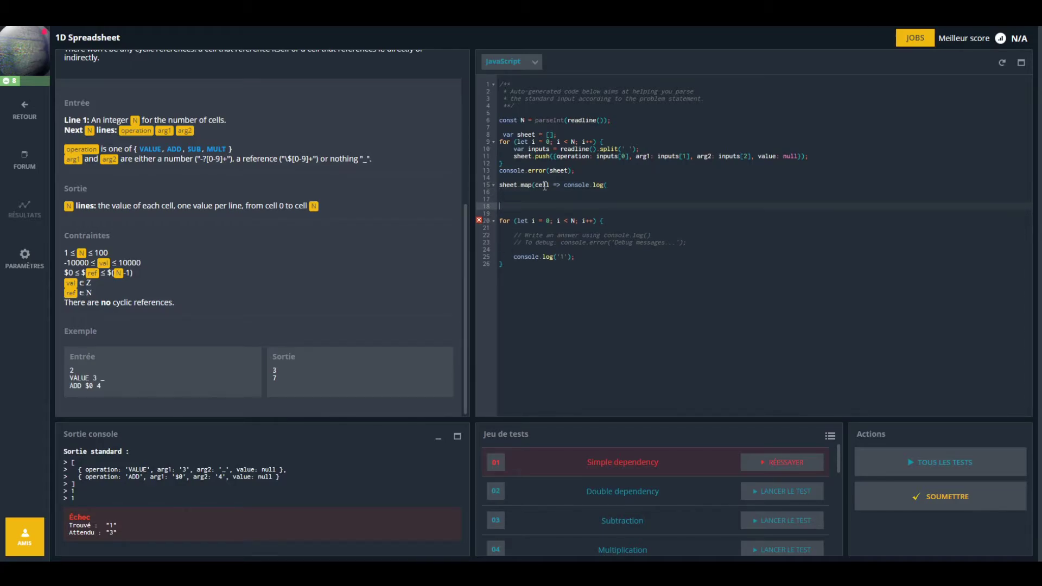
{"action": "type", "text": "function cal"}
{"action": "type", "text": "culate"}
{"action": "type", "text": " (cell)"}
{"action": "type", "text": " {"}
{"action": "key", "text": "Return"}
{"action": "key", "text": "Return"}
{"action": "key", "text": "Return"}
{"action": "type", "text": "}"}
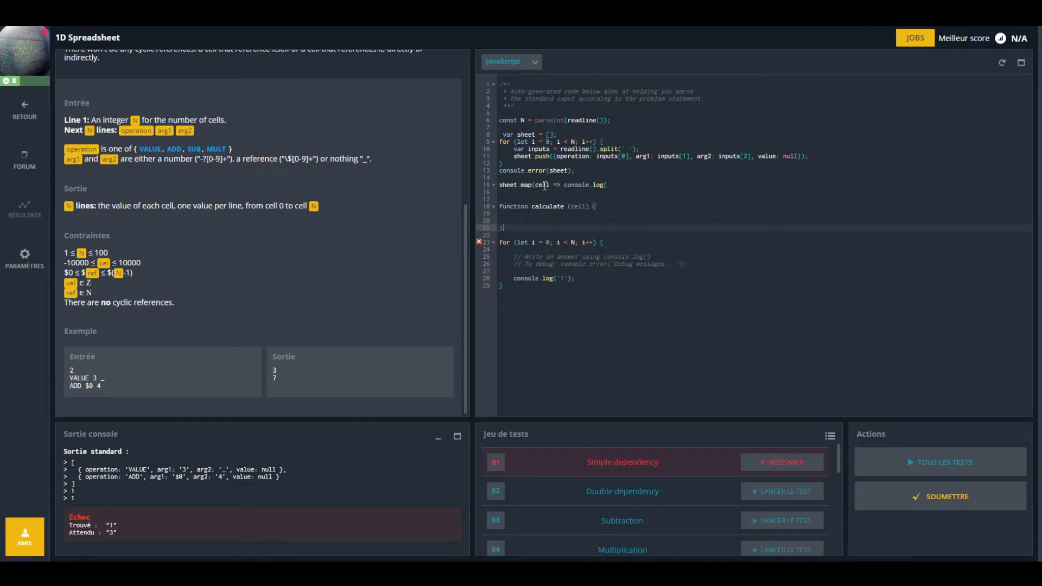
{"action": "left_click", "coordinate": [665, 187]}
{"action": "type", "text": "al"}
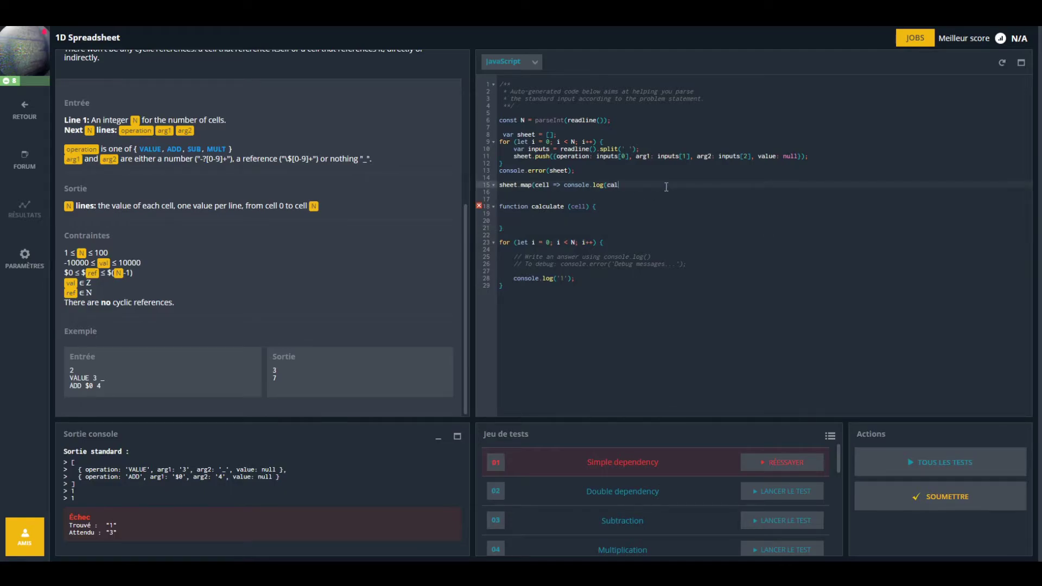
{"action": "type", "text": "culate(ce"}
{"action": "type", "text": "ll))"}
{"action": "type", "text": ";"}
{"action": "type", "text": ";"}
{"action": "left_click", "coordinate": [601, 212]}
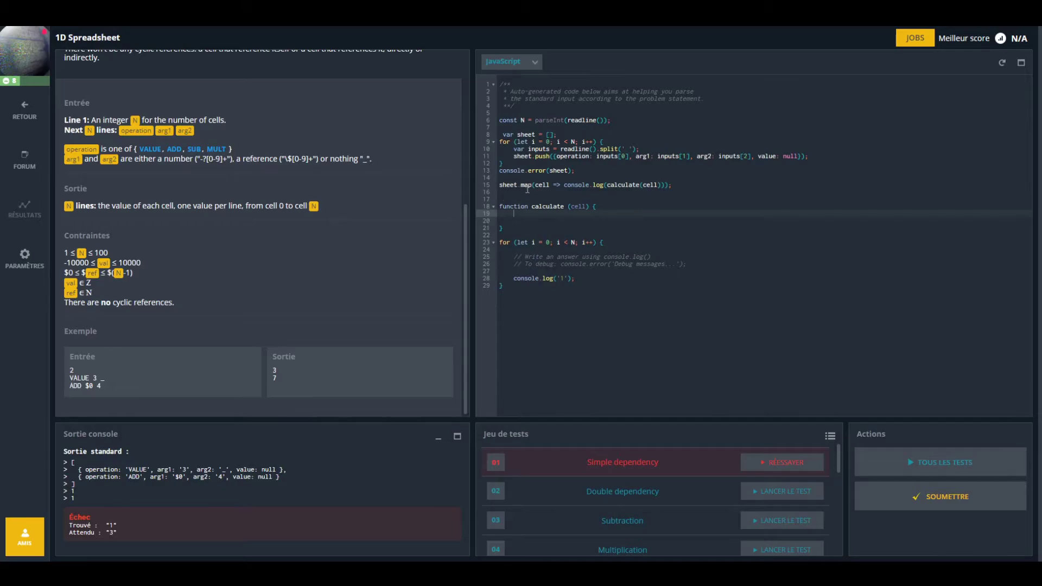
{"action": "double_click", "coordinate": [547, 207]}
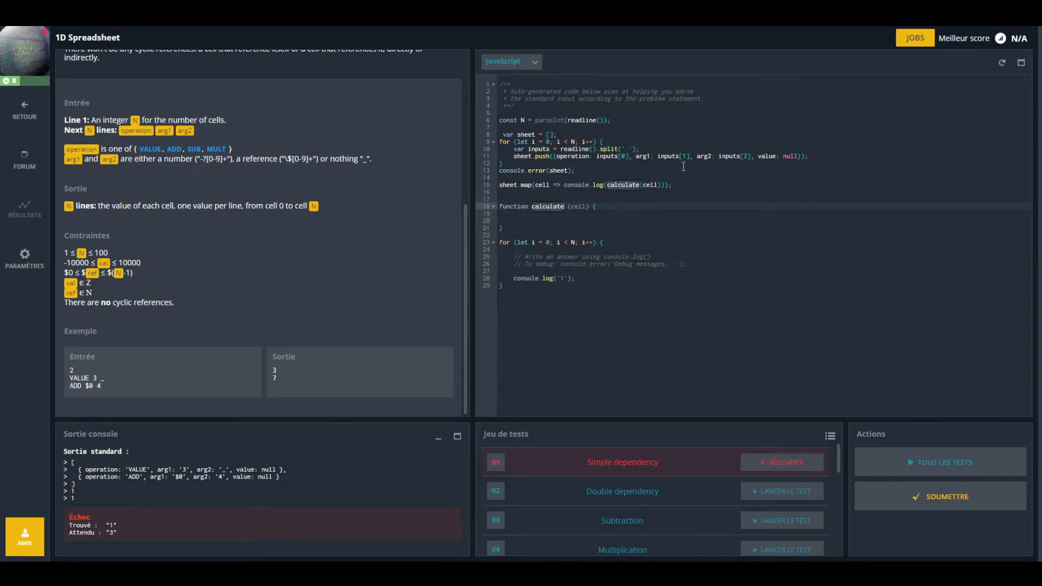
- In calculate, add if (cell.value !== null) return cell.value as an early return
{"action": "left_click", "coordinate": [770, 162]}
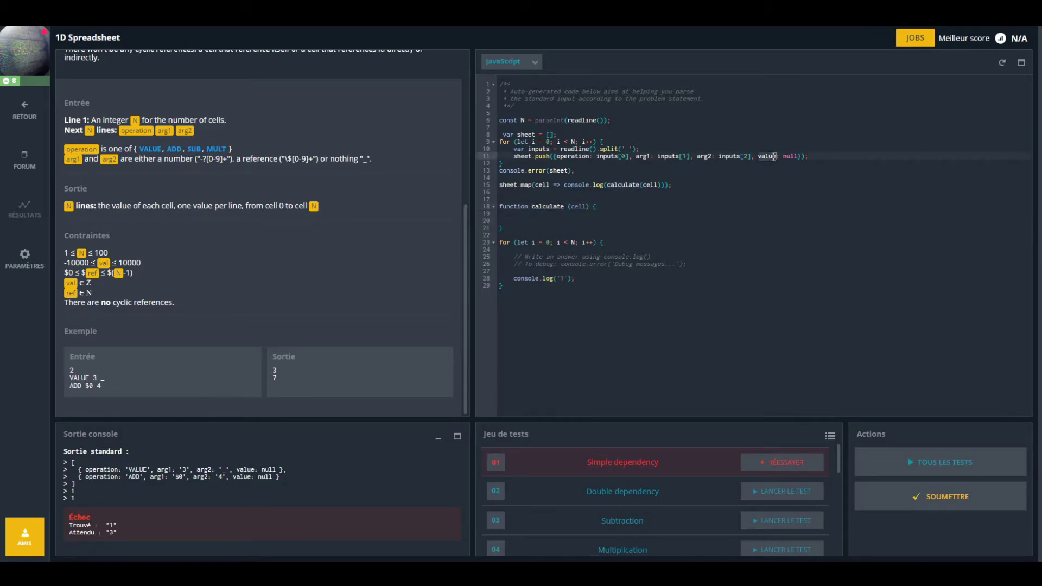
{"action": "left_click", "coordinate": [541, 216]}
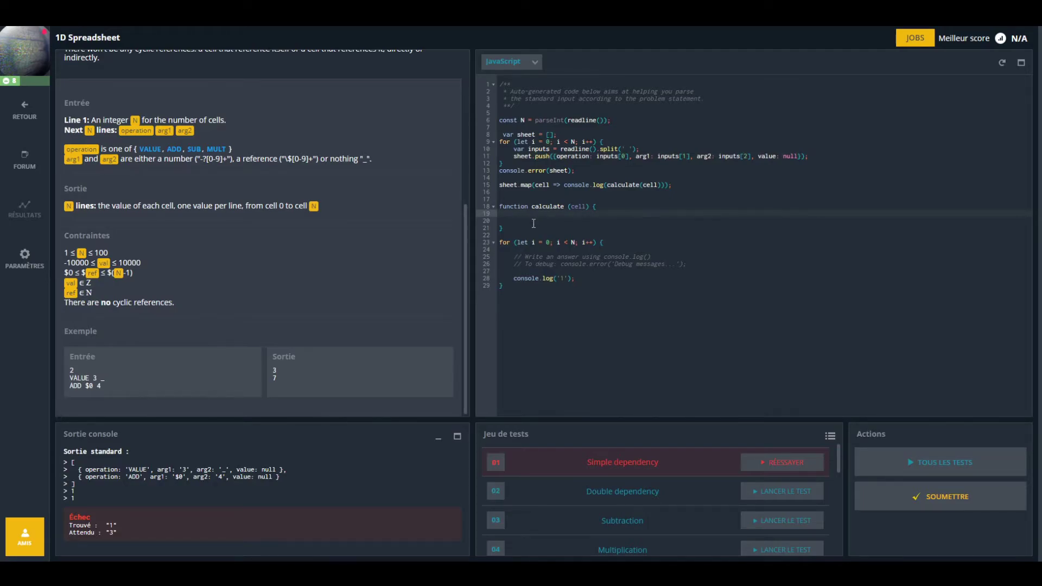
{"action": "type", "text": "if (c"}
{"action": "type", "text": "ell.va"}
{"action": "type", "text": "lue"}
{"action": "type", "text": " !== "}
{"action": "type", "text": "null"}
{"action": "type", "text": ") return c"}
{"action": "type", "text": "ell.value;"}
{"action": "key", "text": "Return"}
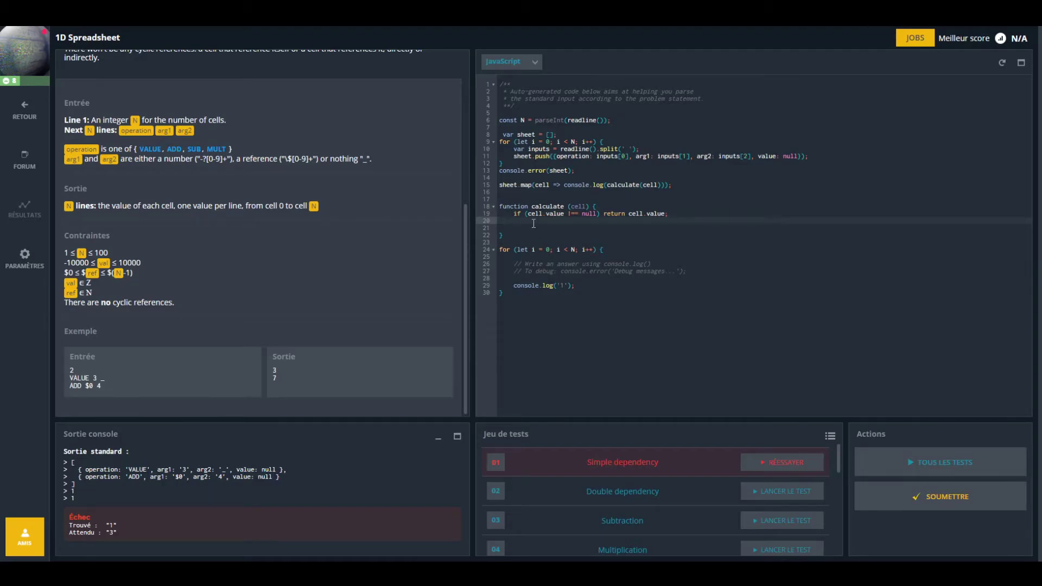
- Add an empty switch(cell.operation) { } block below the early return
{"action": "type", "text": "switch"}
{"action": "type", "text": "(c"}
{"action": "type", "text": "ell."}
{"action": "type", "text": "op"}
{"action": "key", "text": "Return"}
{"action": "type", "text": "{"}
{"action": "key", "text": "Return"}
{"action": "key", "text": "Return"}
{"action": "key", "text": "Return"}
{"action": "type", "text": "}"}
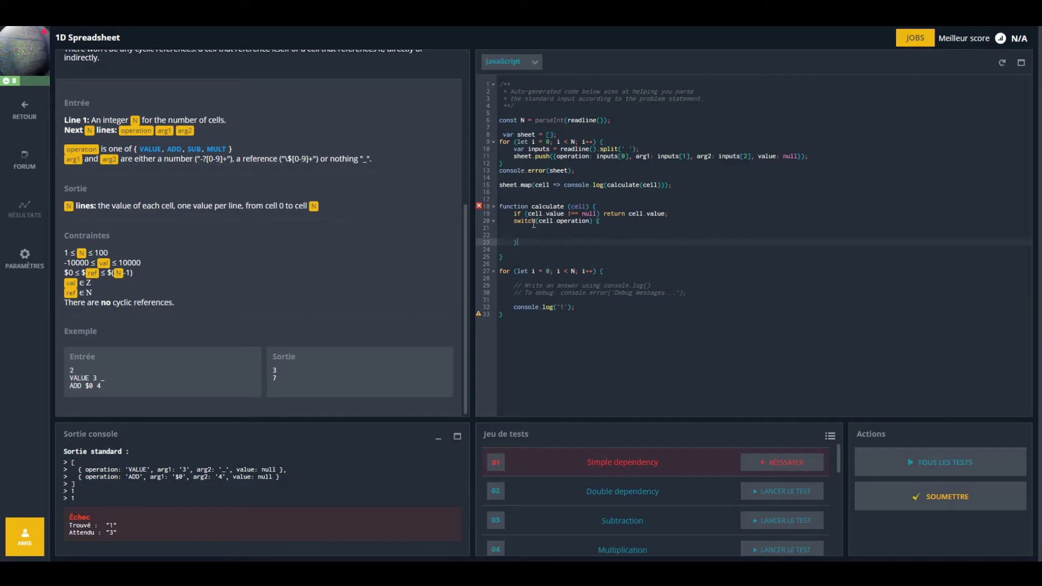
{"action": "key", "text": "Up"}
{"action": "key", "text": "Up"}
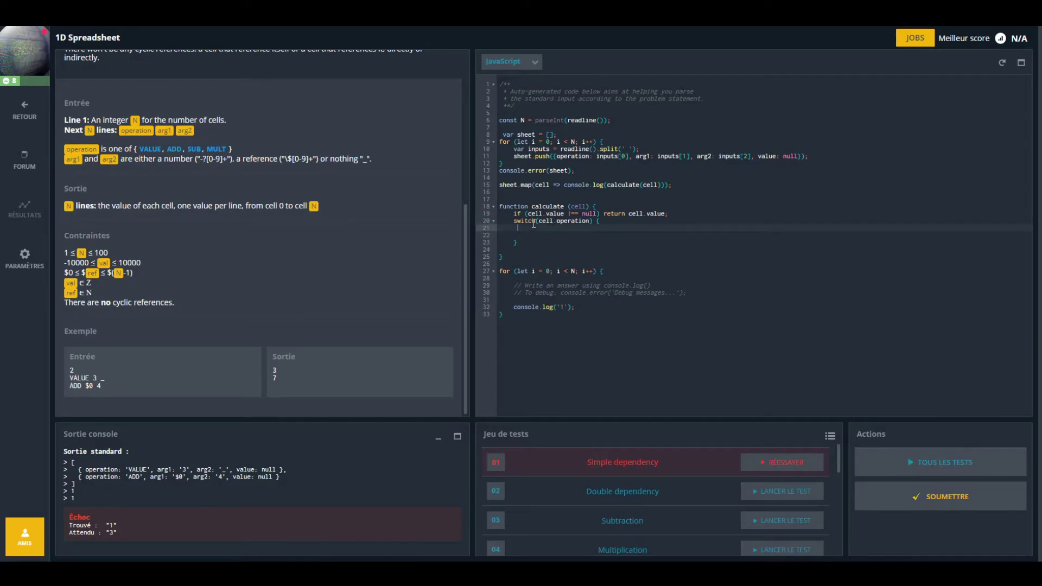
- Add indented case "VALUE": and case "ADD" labels inside the switch
{"action": "type", "text": "casqe"}
{"action": "key", "text": "BackSpace"}
{"action": "type", "text": "e"}
{"action": "key", "text": "Home"}
{"action": "key", "text": "Tab"}
{"action": "type", "text": ": \"V"}
{"action": "type", "text": "AL"}
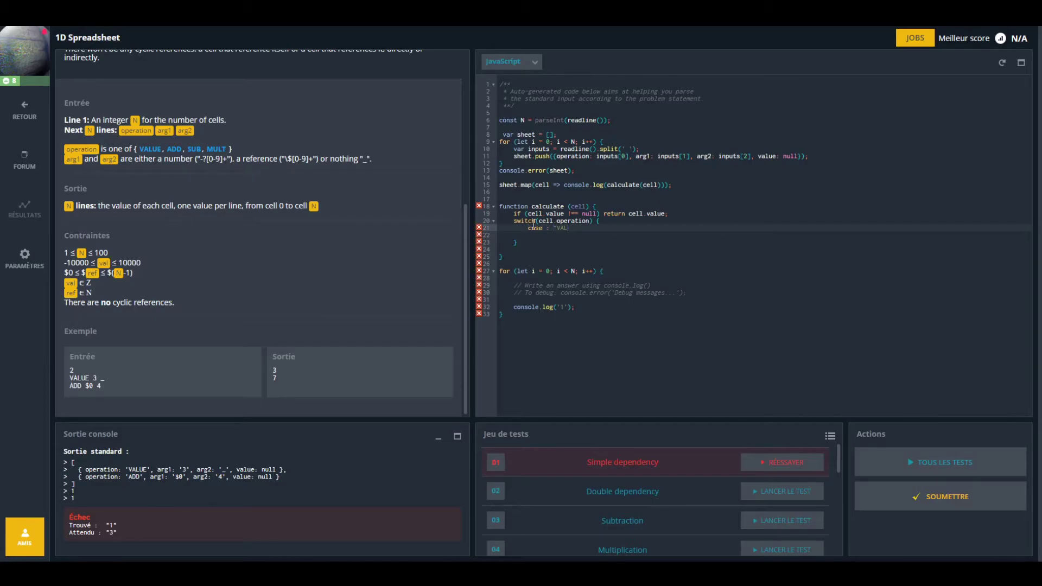
{"action": "type", "text": "UE\" :"}
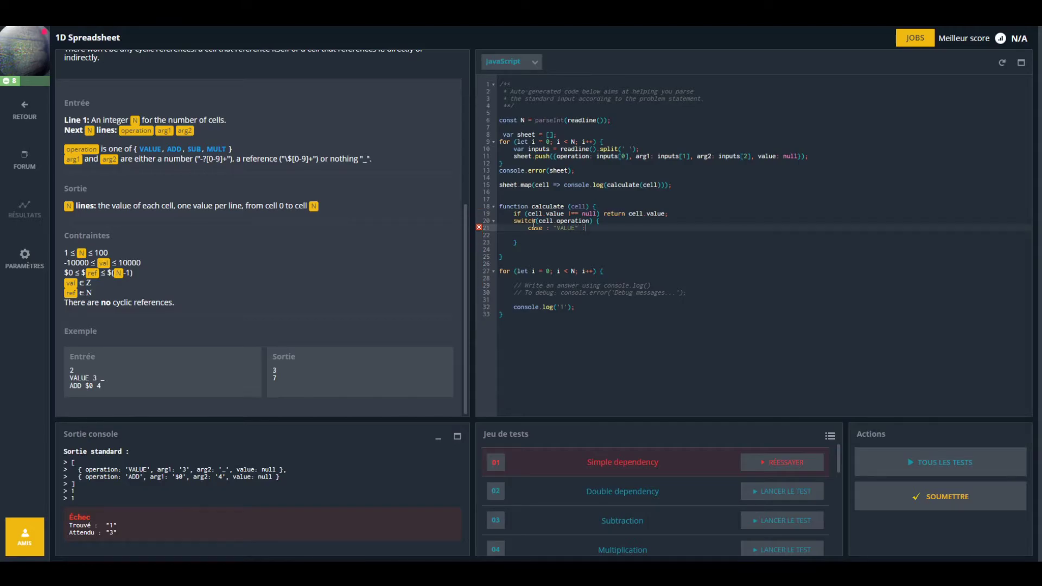
{"action": "key", "text": "Return"}
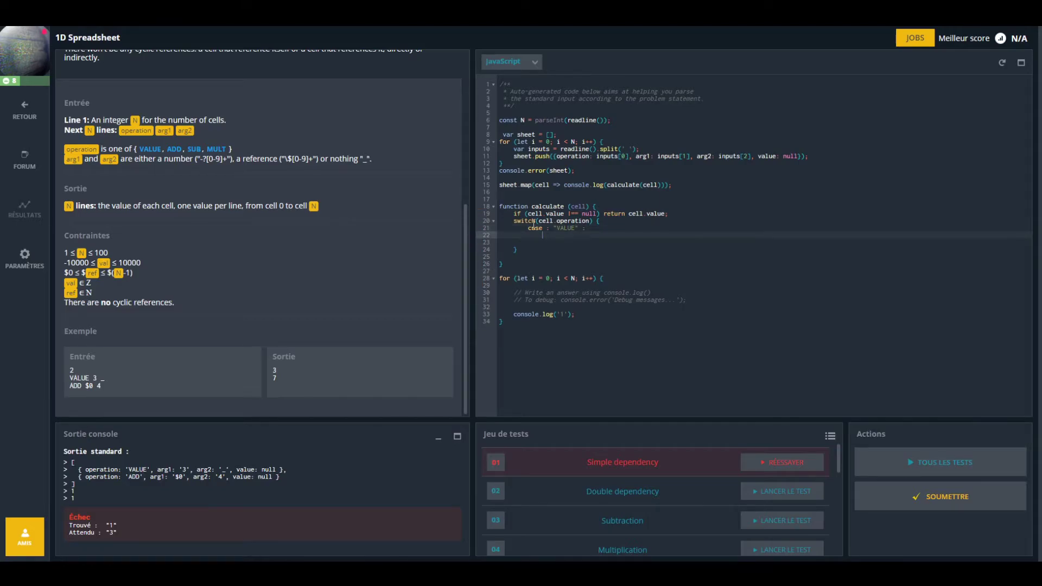
{"action": "type", "text": "case : "}
{"action": "type", "text": "\""}
{"action": "type", "text": "ADD\" :"}
{"action": "key", "text": "Return"}
- Add the SUB and MULT case labels, removing the stray colons after case
{"action": "type", "text": "case"}
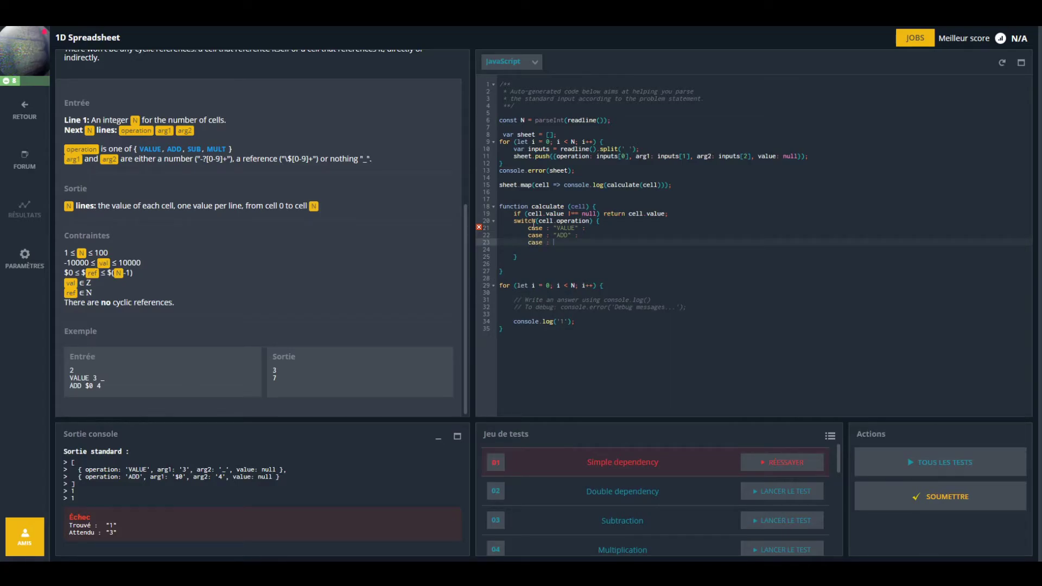
{"action": "key", "text": "Up"}
{"action": "key", "text": "Up"}
{"action": "key", "text": "BackSpace"}
{"action": "key", "text": "BackSpace"}
{"action": "key", "text": "Down"}
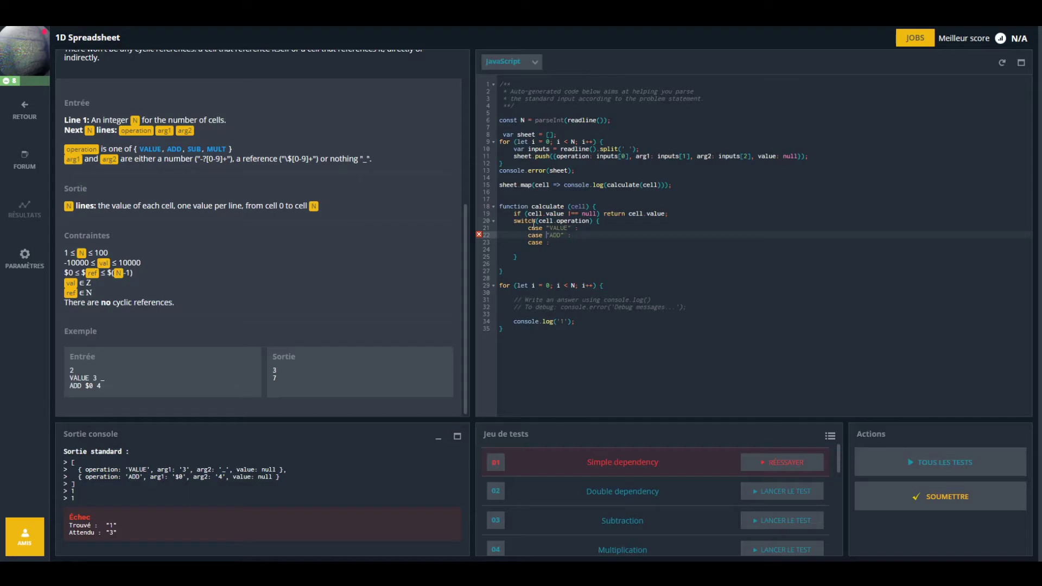
{"action": "key", "text": "Down"}
{"action": "key", "text": "End"}
{"action": "key", "text": "BackSpace"}
{"action": "key", "text": "BackSpace"}
{"action": "key", "text": "Return"}
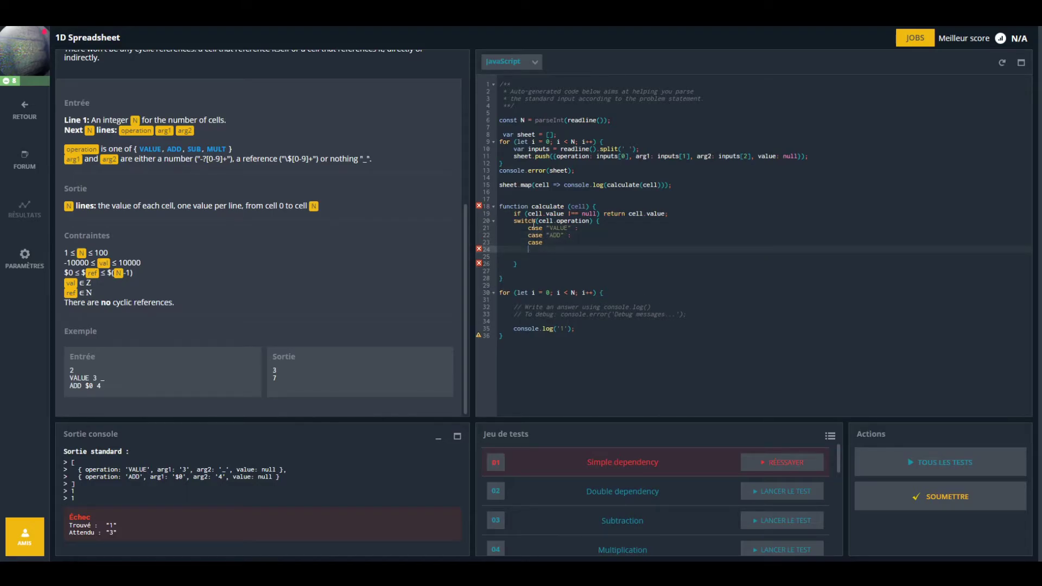
{"action": "key", "text": "Up"}
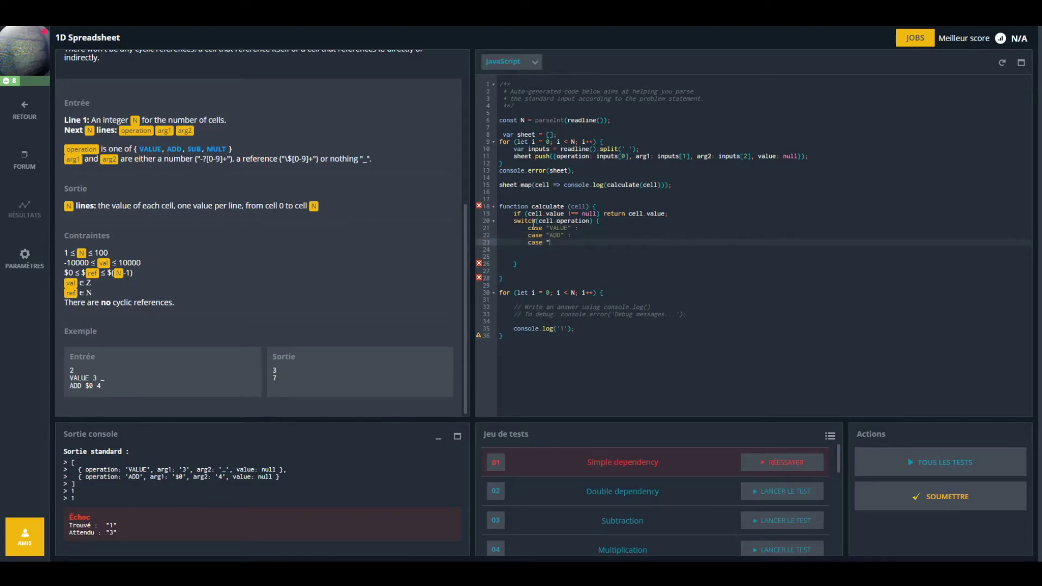
{"action": "type", "text": "$"}
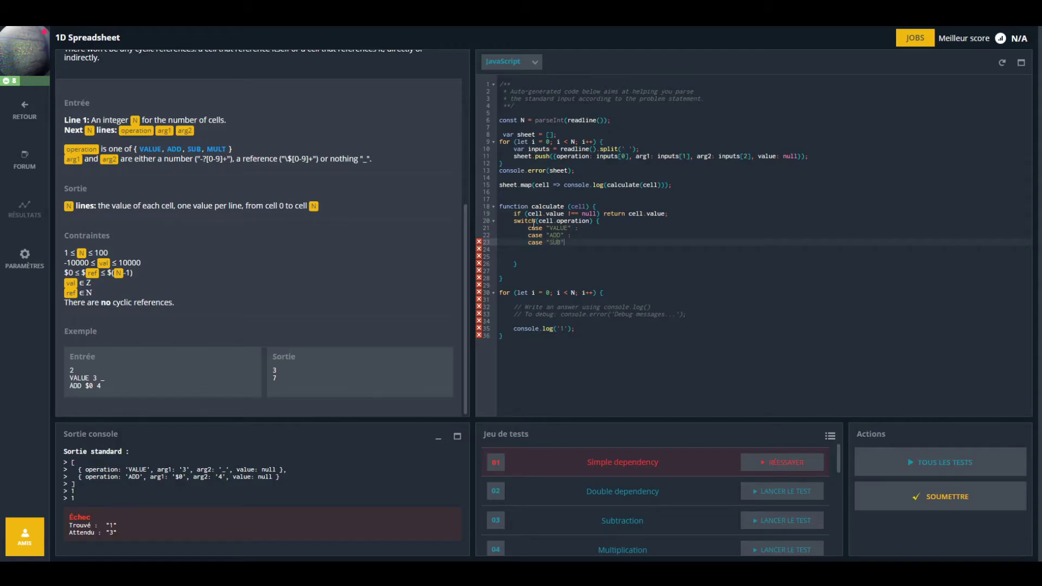
{"action": "key", "text": "Return"}
{"action": "type", "text": "case "}
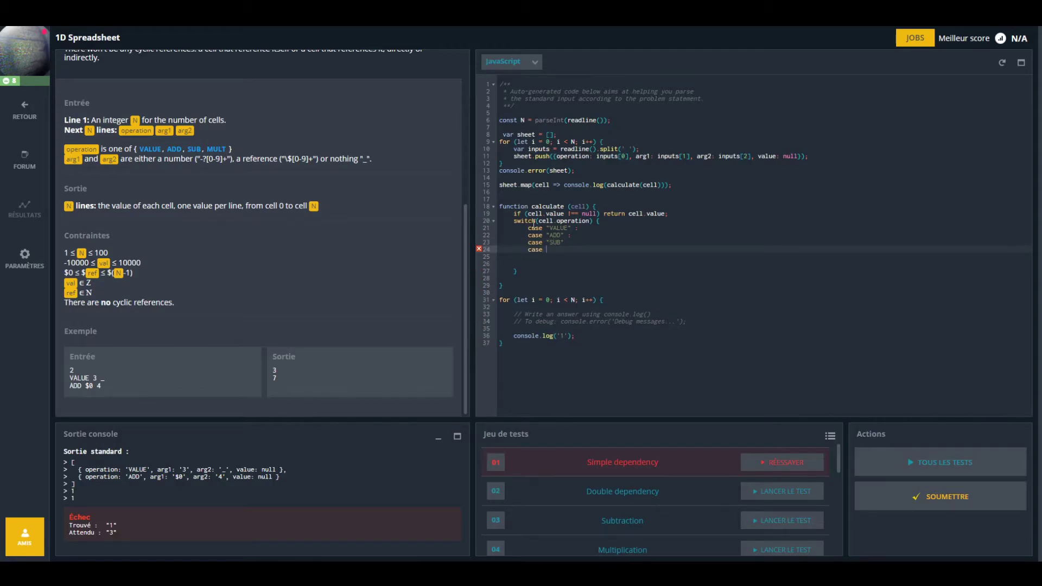
{"action": "type", "text": "\"MULT\" "}
{"action": "type", "text": ":"}
{"action": "key", "text": "Up"}
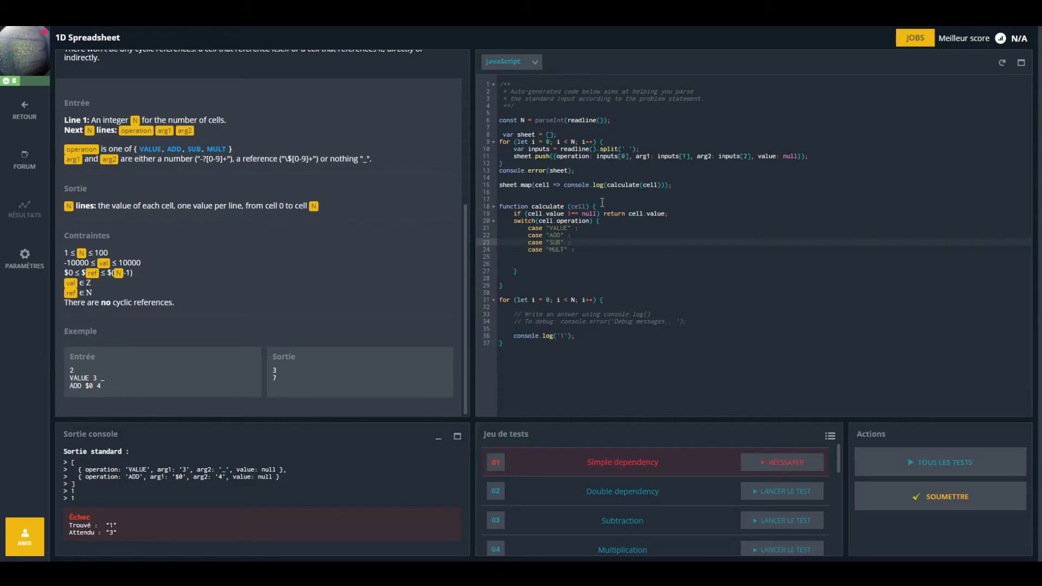
{"action": "left_click", "coordinate": [614, 226]}
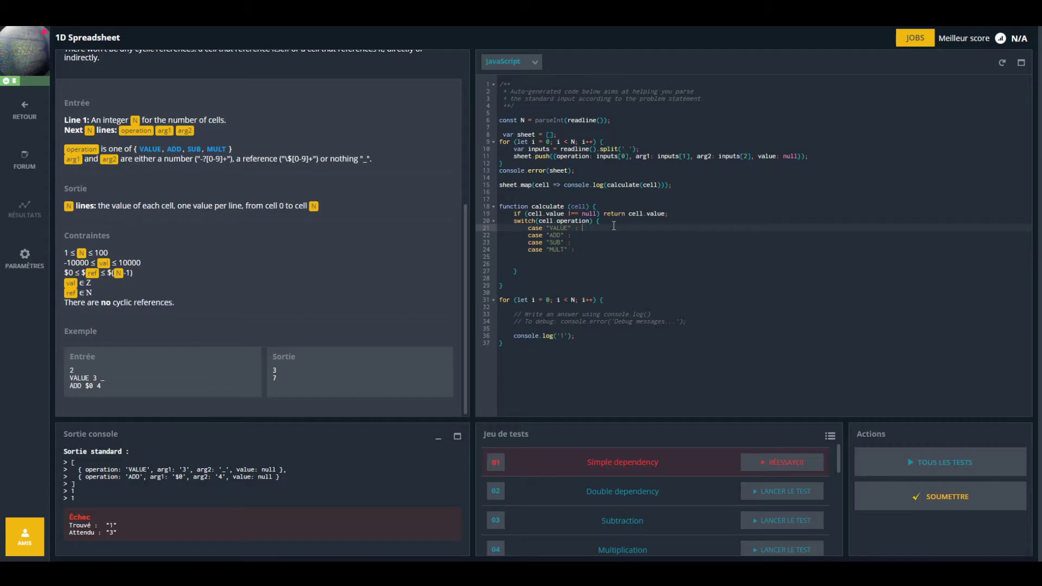
- Make the VALUE case return cell.arg1;
{"action": "type", "text": "return"}
{"action": "left_click", "coordinate": [559, 221]}
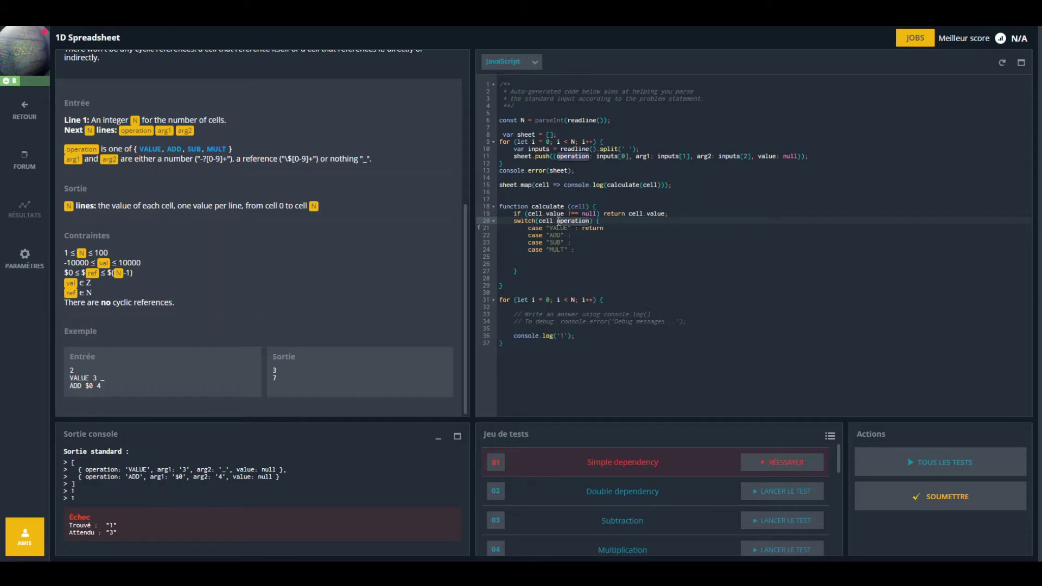
{"action": "left_click", "coordinate": [628, 227]}
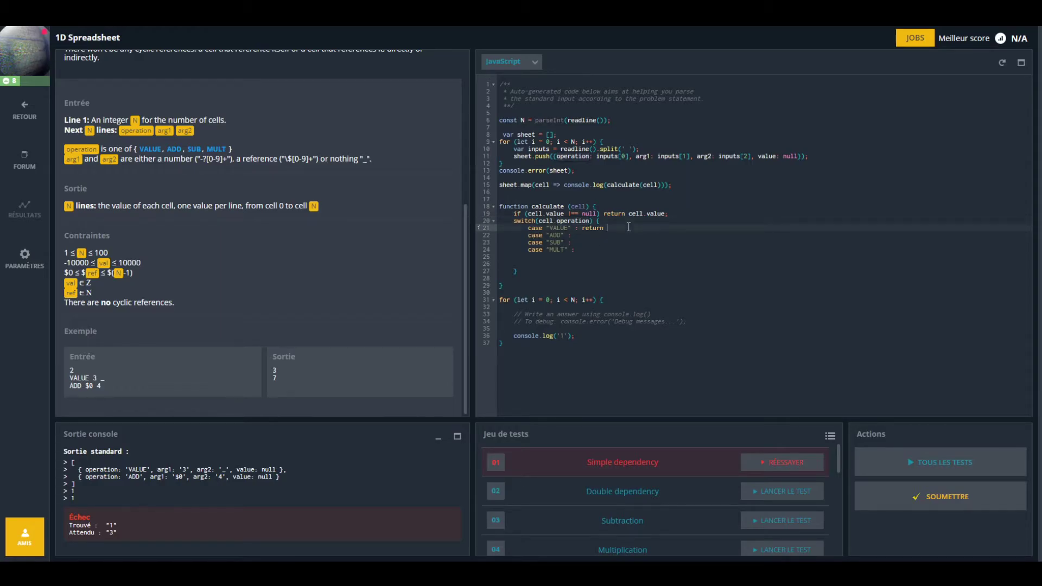
{"action": "type", "text": "cell.ar"}
{"action": "type", "text": "g1"}
{"action": "type", "text": ";"}
{"action": "left_click", "coordinate": [632, 228]}
{"action": "left_click", "coordinate": [606, 237]}
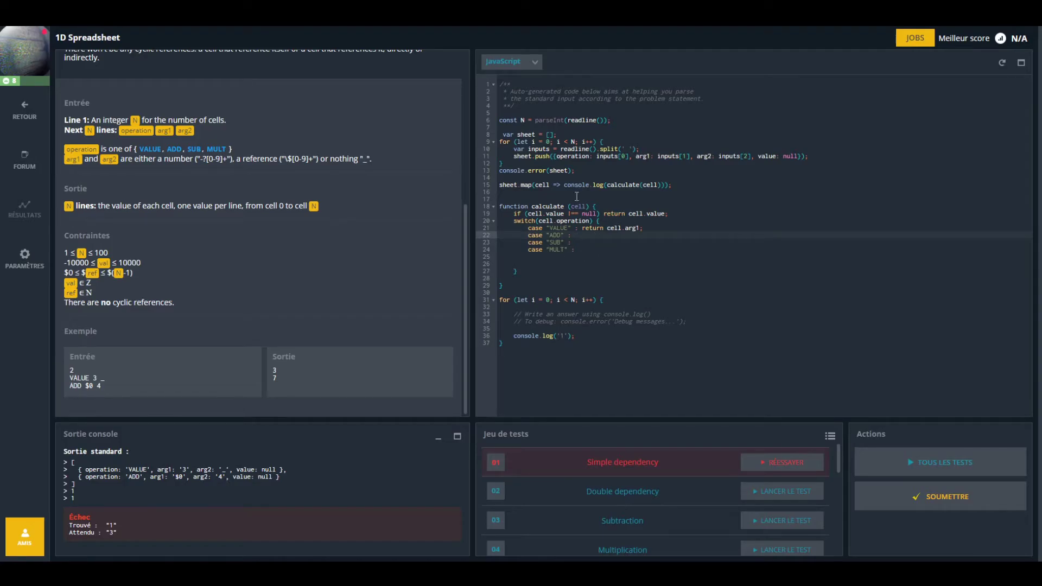
{"action": "left_click", "coordinate": [639, 228]}
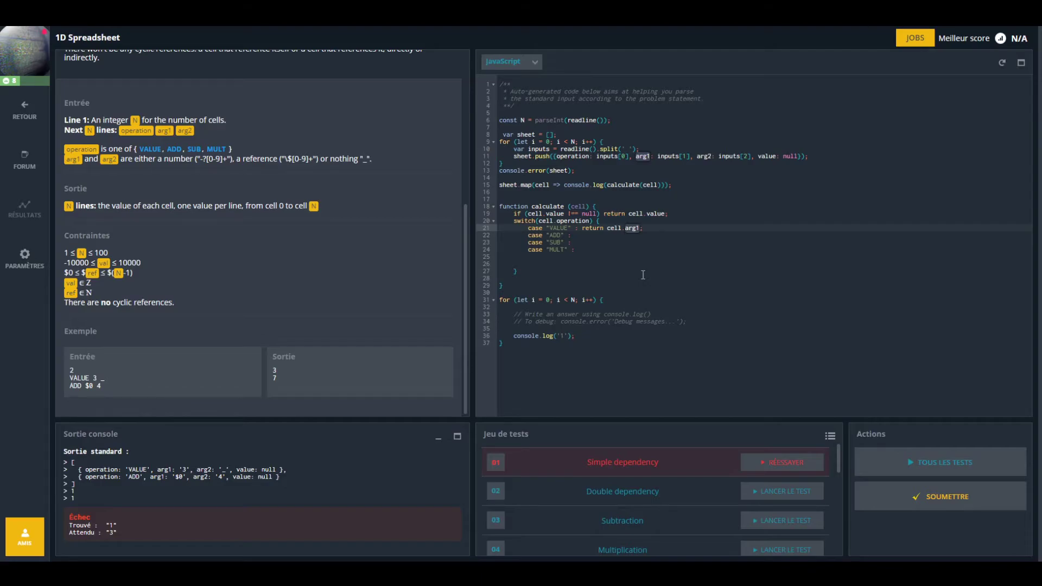
- Add blank lines below calculate's closing brace for a new function
{"action": "left_click", "coordinate": [551, 271]}
{"action": "left_click", "coordinate": [525, 281]}
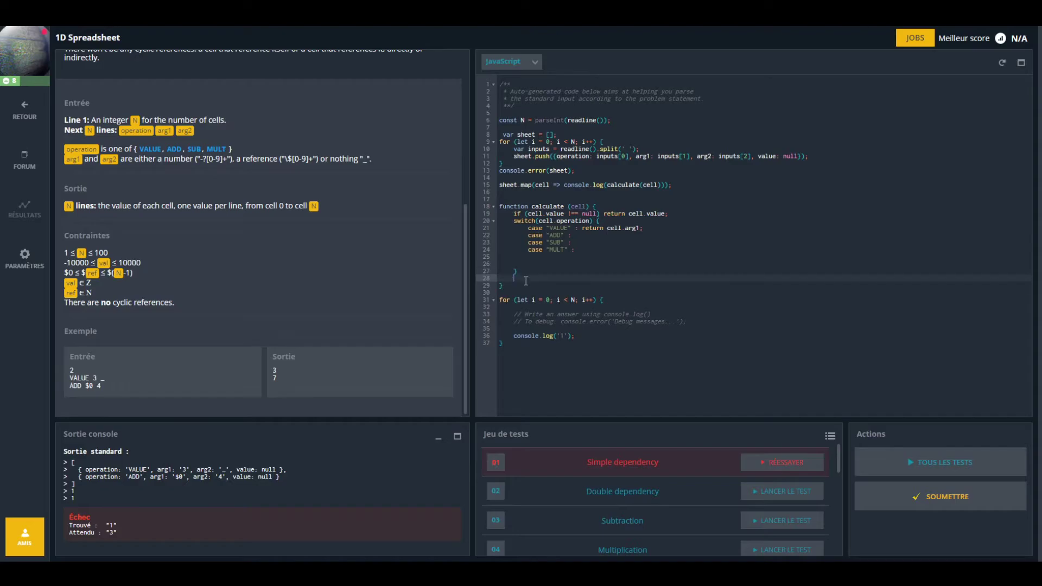
{"action": "key", "text": "BackSpace"}
{"action": "key", "text": "BackSpace"}
{"action": "key", "text": "Down"}
{"action": "key", "text": "Return"}
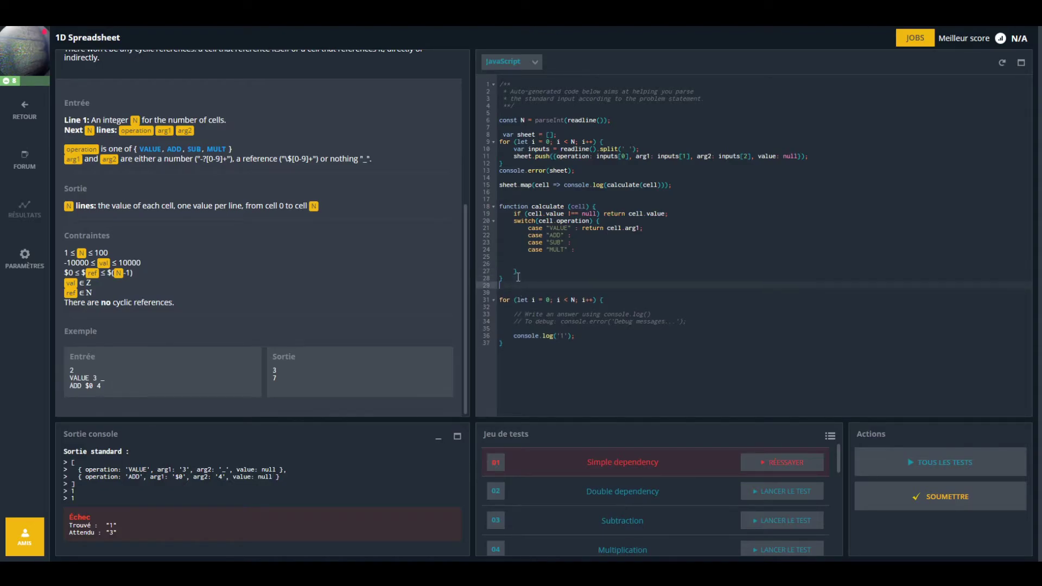
{"action": "key", "text": "Return"}
{"action": "key", "text": "Return"}
{"action": "type", "text": "fu"}
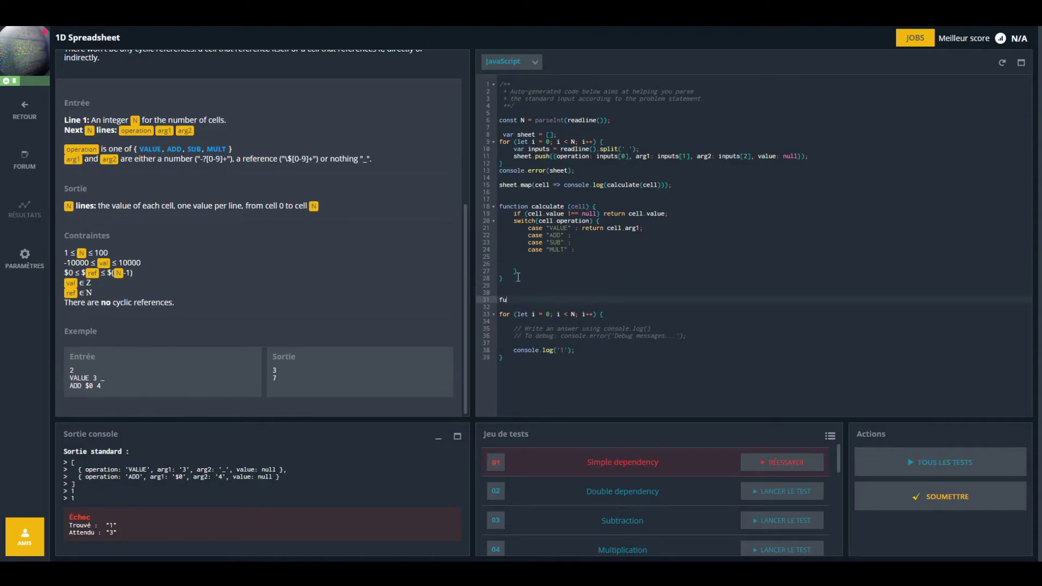
- Declare an empty function arg(arg) { } below calculate
{"action": "type", "text": "cx"}
{"action": "key", "text": "BackSpace"}
{"action": "type", "text": "nc"}
{"action": "type", "text": "tion "}
{"action": "type", "text": "are"}
{"action": "key", "text": "BackSpace"}
{"action": "type", "text": "g ("}
{"action": "type", "text": "arg) "}
{"action": "type", "text": "{"}
{"action": "key", "text": "Return"}
{"action": "key", "text": "Return"}
{"action": "key", "text": "Return"}
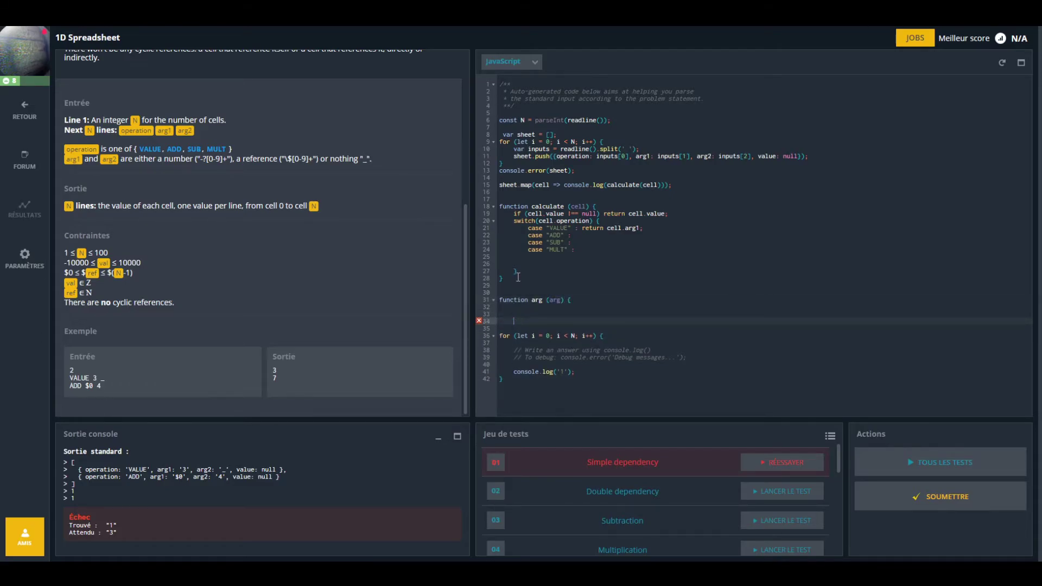
{"action": "type", "text": "}"}
{"action": "key", "text": "Up"}
{"action": "key", "text": "Up"}
- Inside arg, return calculate(sheet[arg.substring(1)]) when arg.charAt(0) is '$'
{"action": "type", "text": "if("}
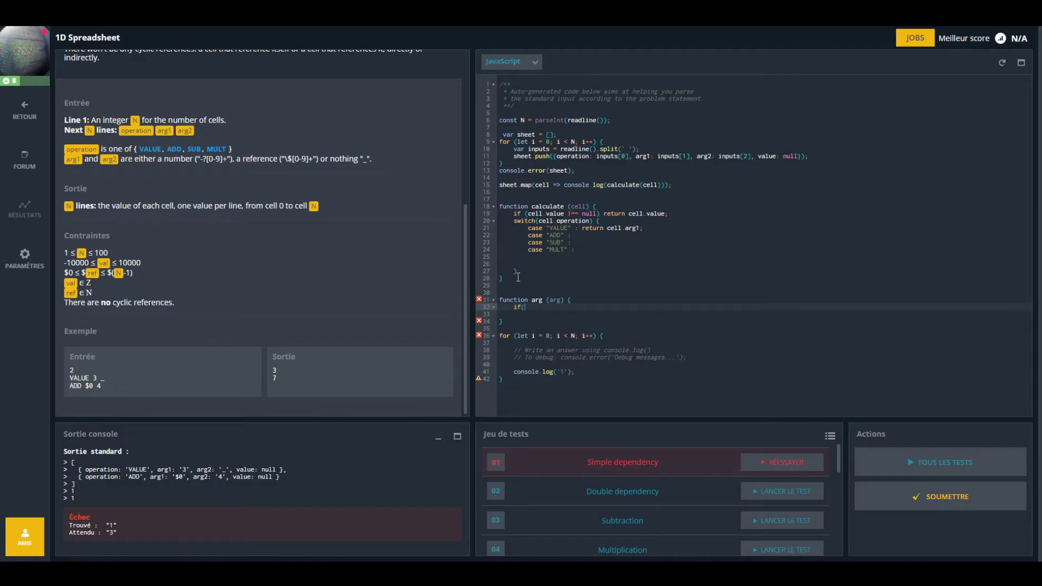
{"action": "type", "text": "arg."}
{"action": "type", "text": "ch"}
{"action": "type", "text": "art"}
{"action": "key", "text": "BackSpace"}
{"action": "type", "text": "At("}
{"action": "type", "text": "0"}
{"action": "type", "text": ") "}
{"action": "type", "text": "== '$"}
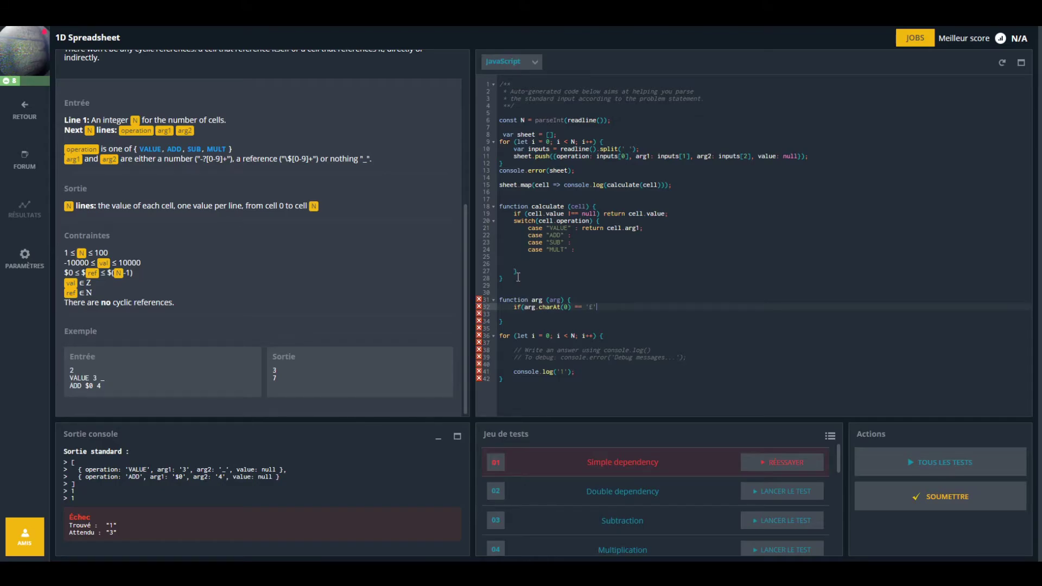
{"action": "key", "text": "BackSpace"}
{"action": "type", "text": "return"}
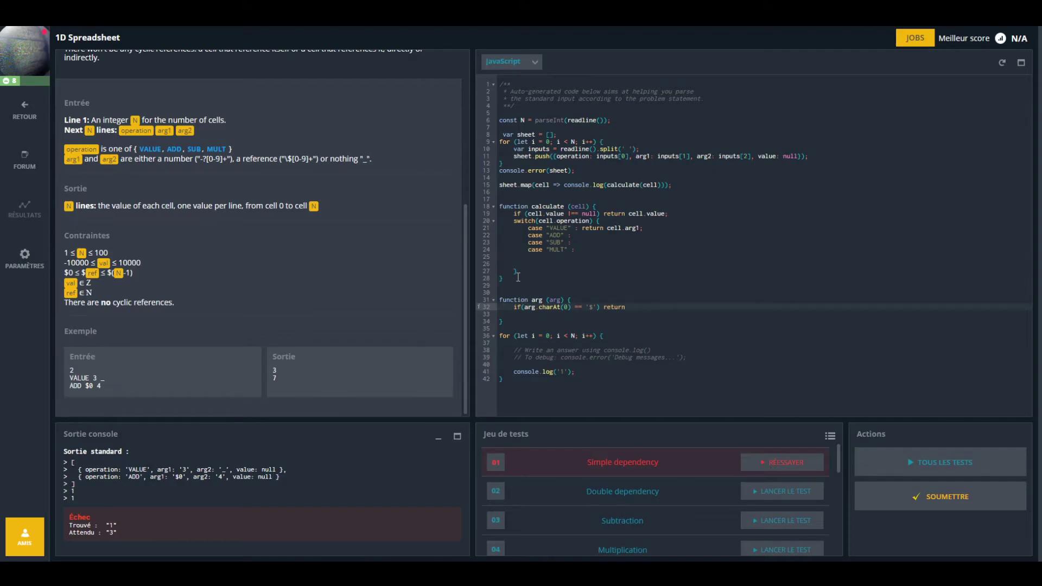
{"action": "type", "text": "cal"}
{"action": "type", "text": "culate("}
{"action": "type", "text": "s"}
{"action": "type", "text": "heet"}
{"action": "type", "text": "["}
{"action": "type", "text": "+a"}
{"action": "type", "text": "rg"}
{"action": "key", "text": "Left"}
{"action": "key", "text": "Left"}
{"action": "key", "text": "Left"}
{"action": "key", "text": "BackSpace"}
{"action": "key", "text": "End"}
{"action": "type", "text": "sub"}
{"action": "type", "text": "st"}
{"action": "type", "text": "ring"}
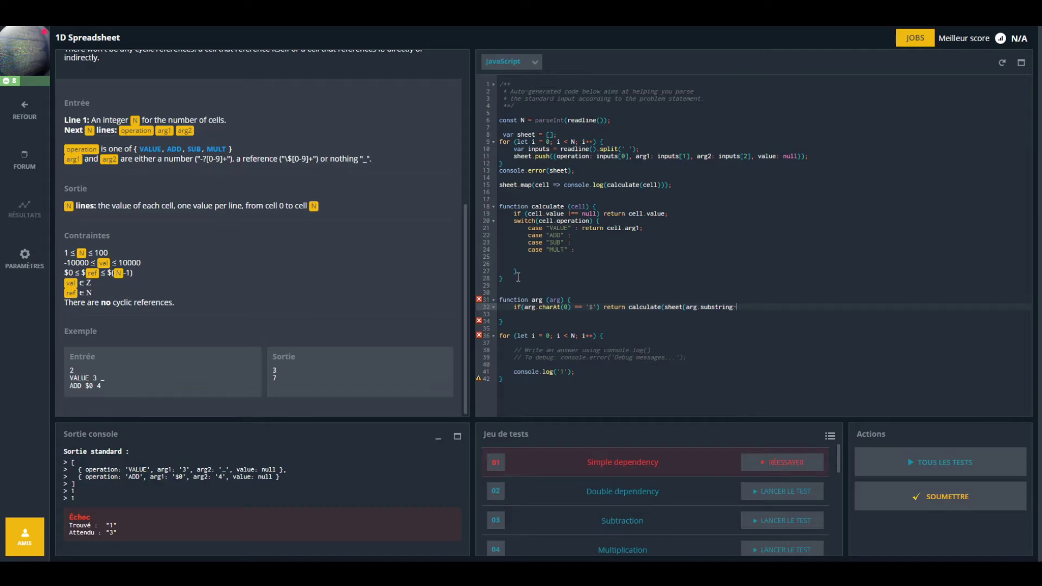
{"action": "type", "text": "(1)"}
{"action": "type", "text": "])"}
{"action": "type", "text": ";"}
{"action": "left_click", "coordinate": [552, 307]}
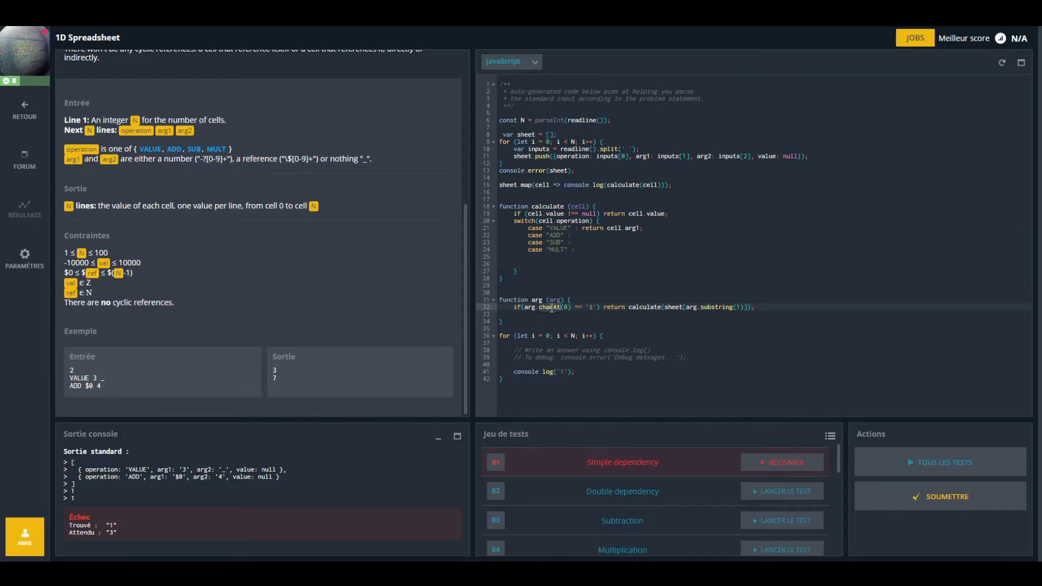
{"action": "left_click", "coordinate": [593, 307]}
{"action": "left_click", "coordinate": [515, 184]}
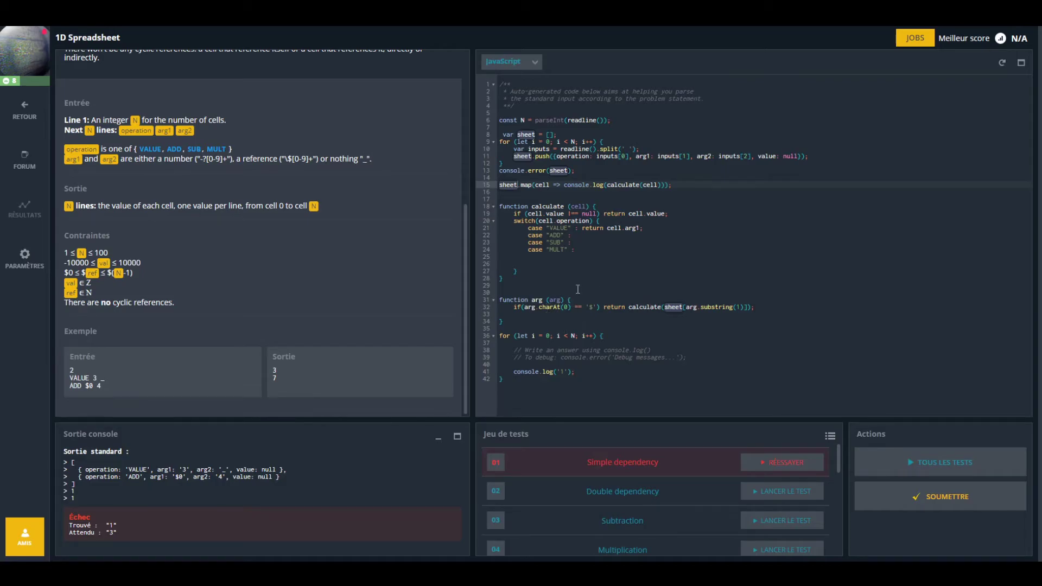
- Review the line 32 reference lookup, then open a new empty line below it
{"action": "left_click", "coordinate": [661, 307]}
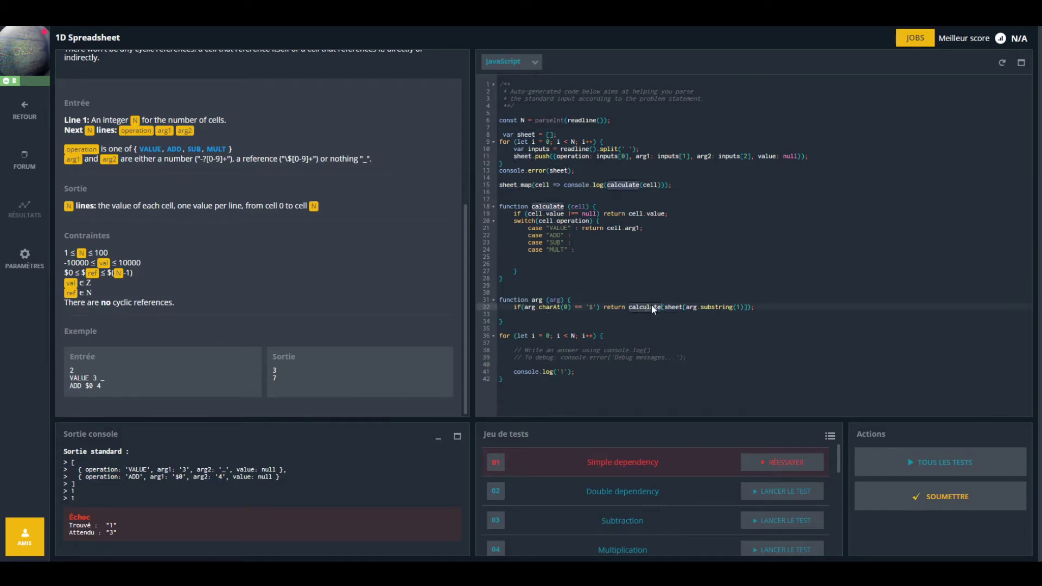
{"action": "left_click", "coordinate": [669, 307]}
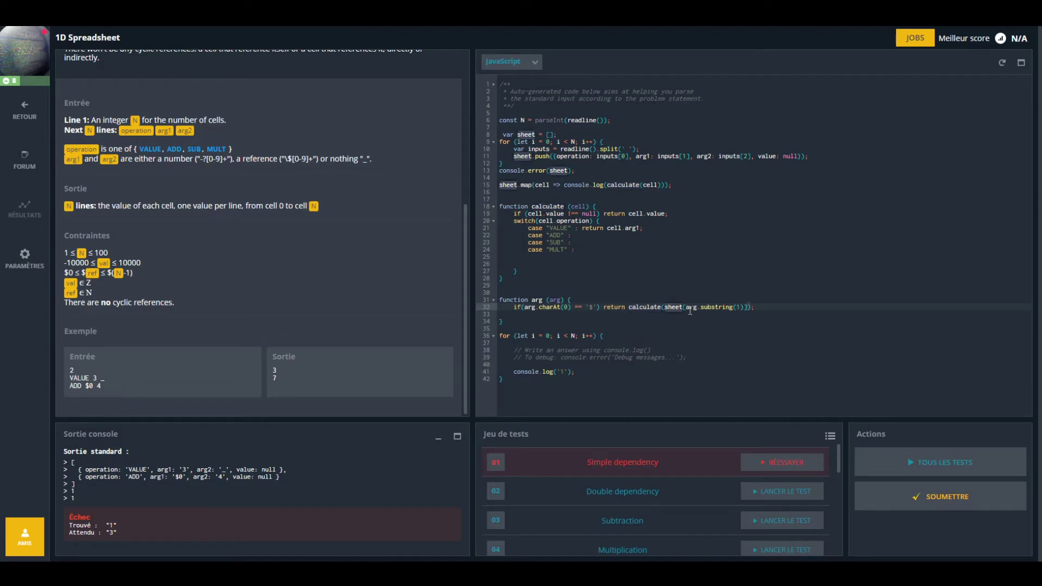
{"action": "left_click", "coordinate": [688, 307]}
{"action": "left_click", "coordinate": [740, 307]}
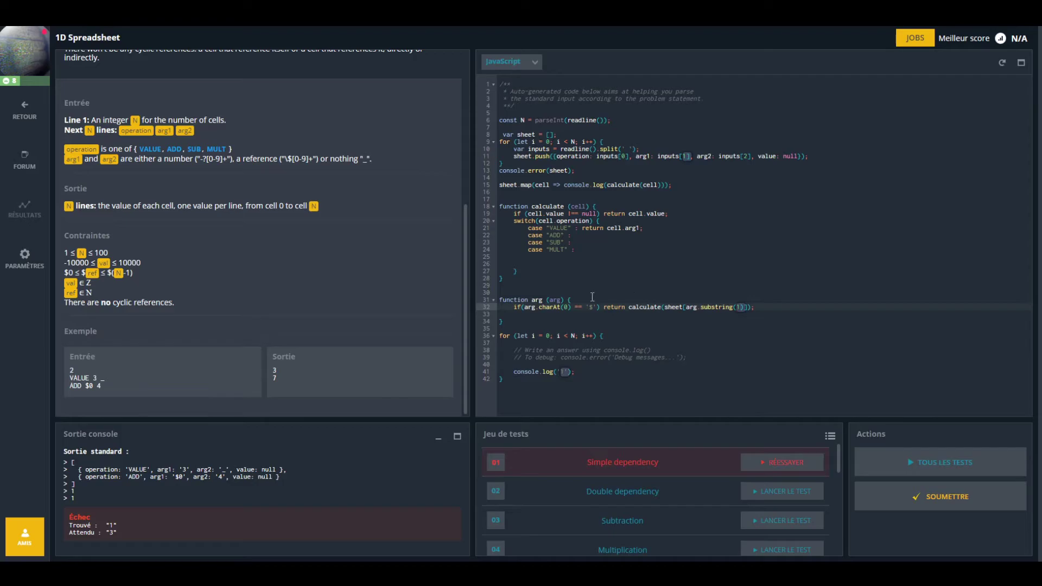
{"action": "left_click", "coordinate": [648, 307]}
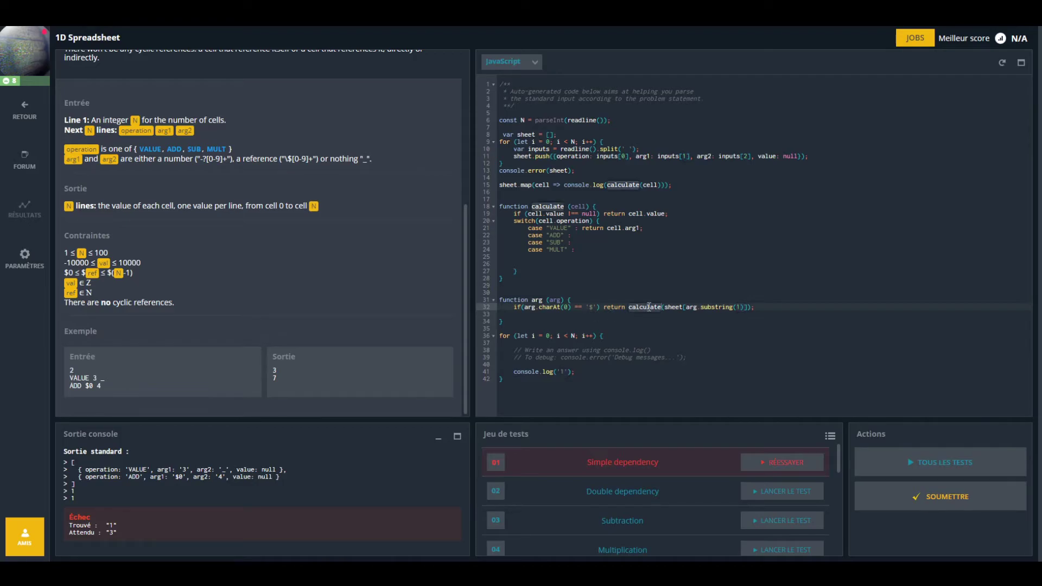
{"action": "left_click", "coordinate": [683, 307]}
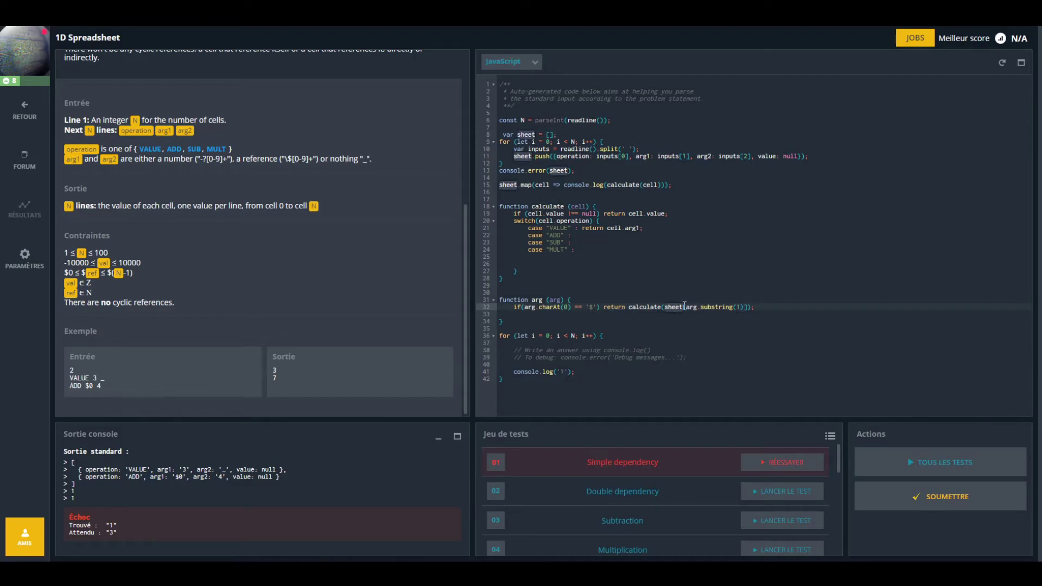
{"action": "left_click_drag", "start_coordinate": [681, 306], "coordinate": [727, 301]}
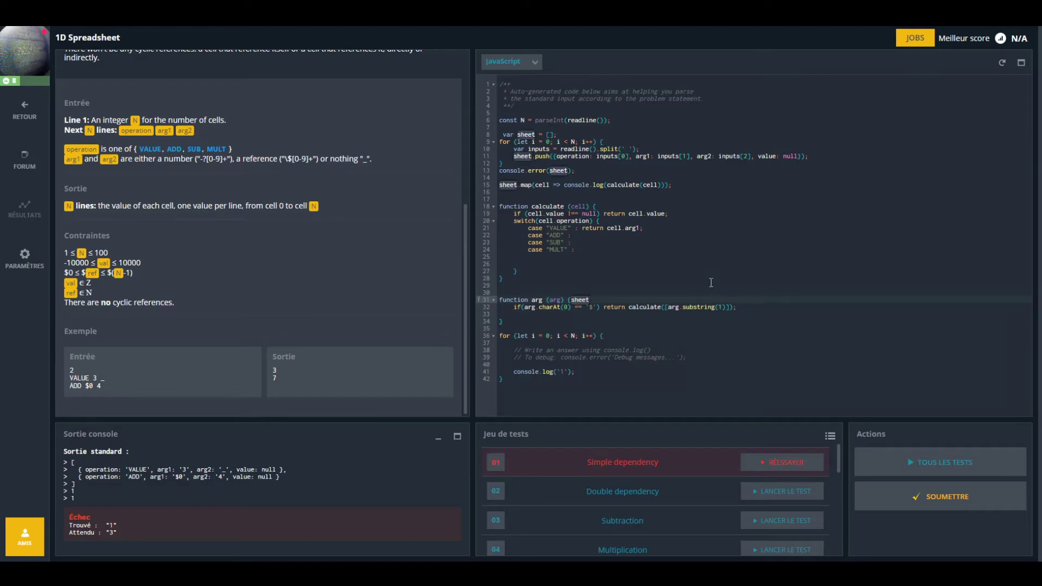
{"action": "key", "text": "ctrl+z"}
{"action": "left_click", "coordinate": [685, 307]}
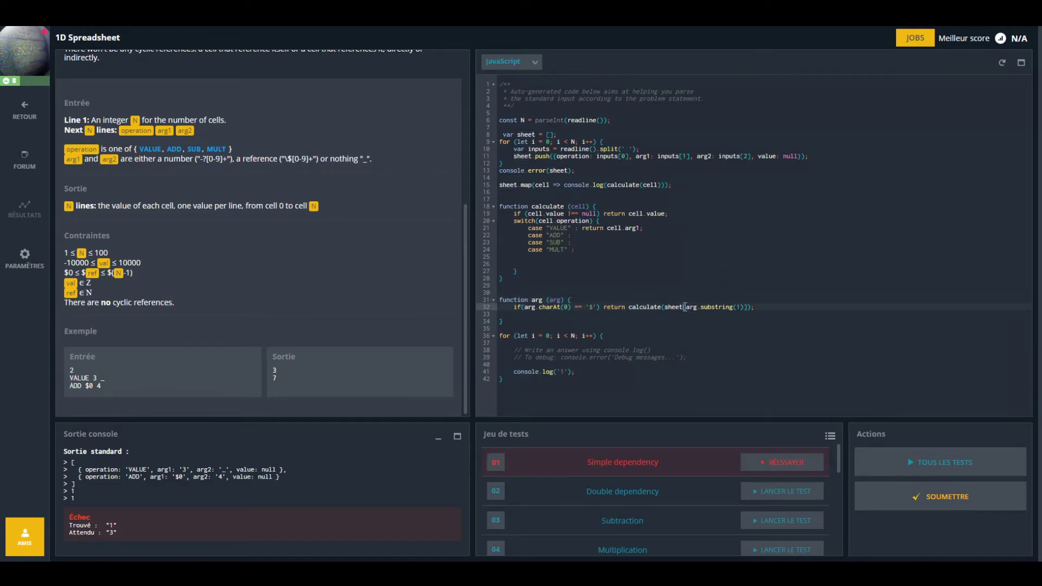
{"action": "left_click", "coordinate": [745, 306]}
{"action": "left_click", "coordinate": [767, 306]}
{"action": "key", "text": "Return"}
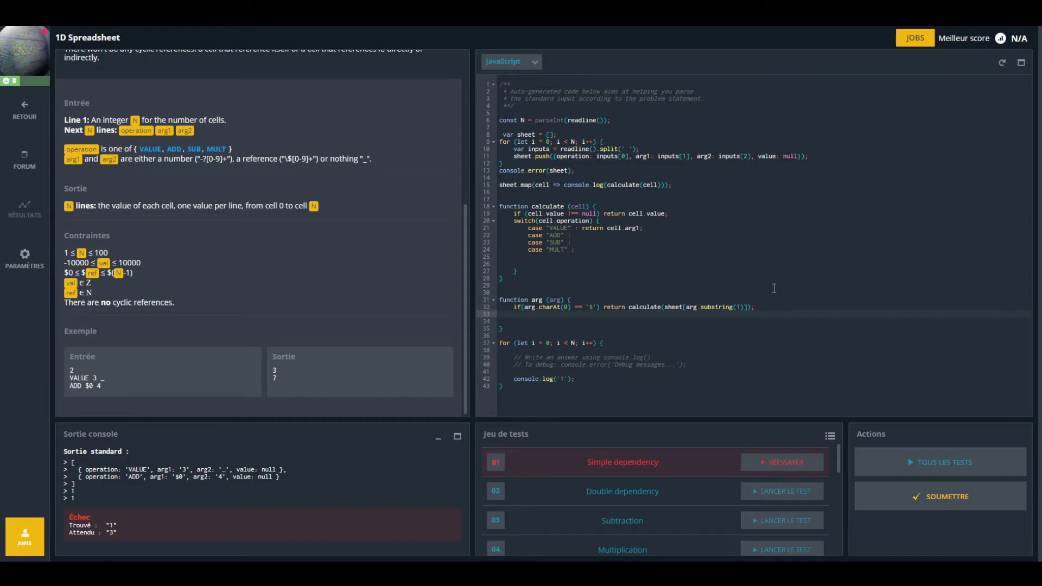
- Add 'return arg' as the fallback on line 33 and remove the extra blank line
{"action": "scroll", "coordinate": [387, 200], "scroll_direction": "up", "scroll_amount": 3}
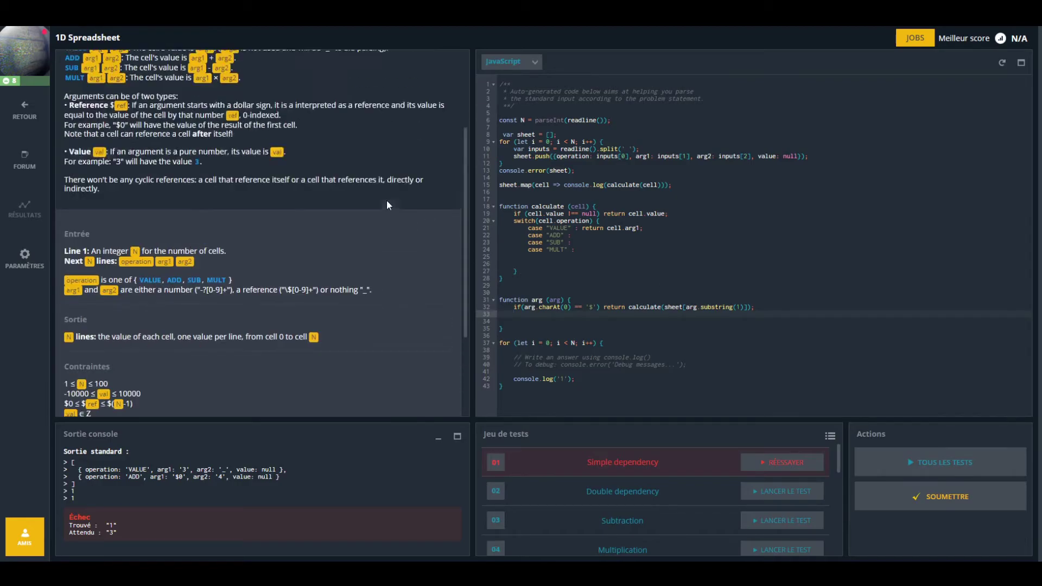
{"action": "double_click", "coordinate": [80, 186]}
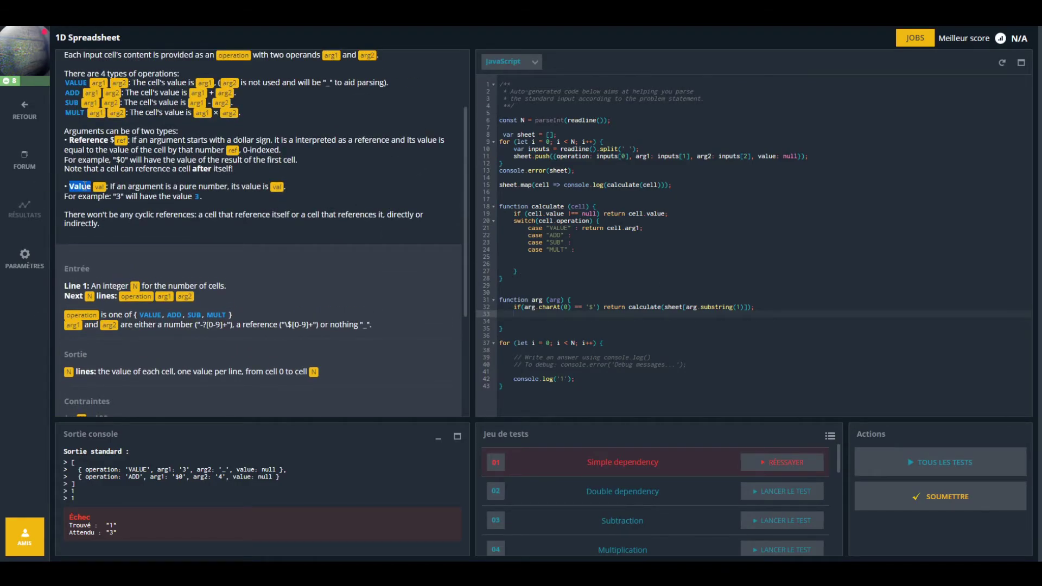
{"action": "double_click", "coordinate": [102, 197]}
{"action": "triple_click", "coordinate": [101, 197]}
{"action": "left_click", "coordinate": [516, 314]}
{"action": "type", "text": "return ar"}
{"action": "type", "text": "g;"}
{"action": "left_click", "coordinate": [523, 321]}
{"action": "key", "text": "BackSpace"}
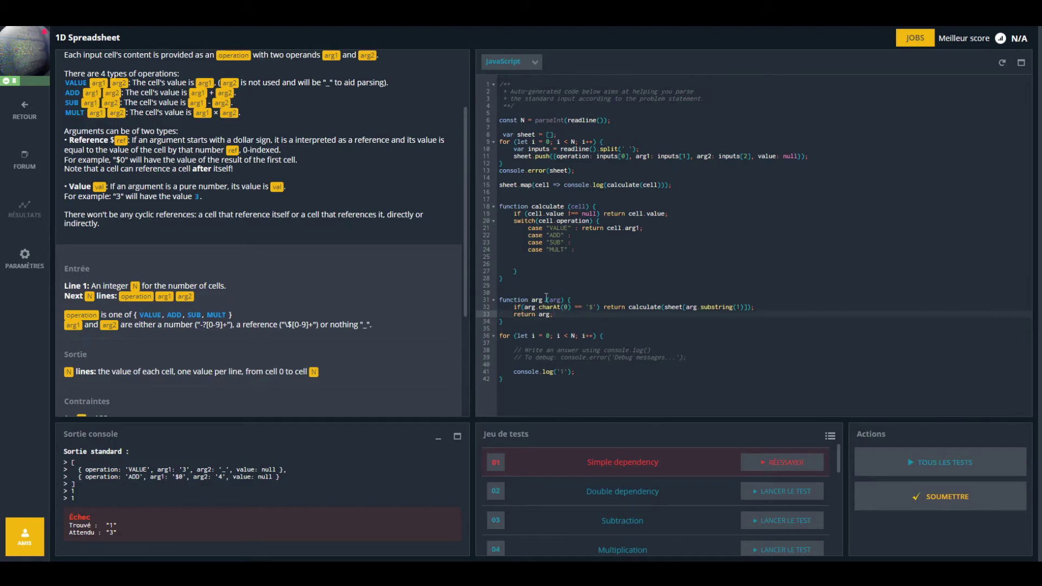
{"action": "left_click", "coordinate": [534, 300]}
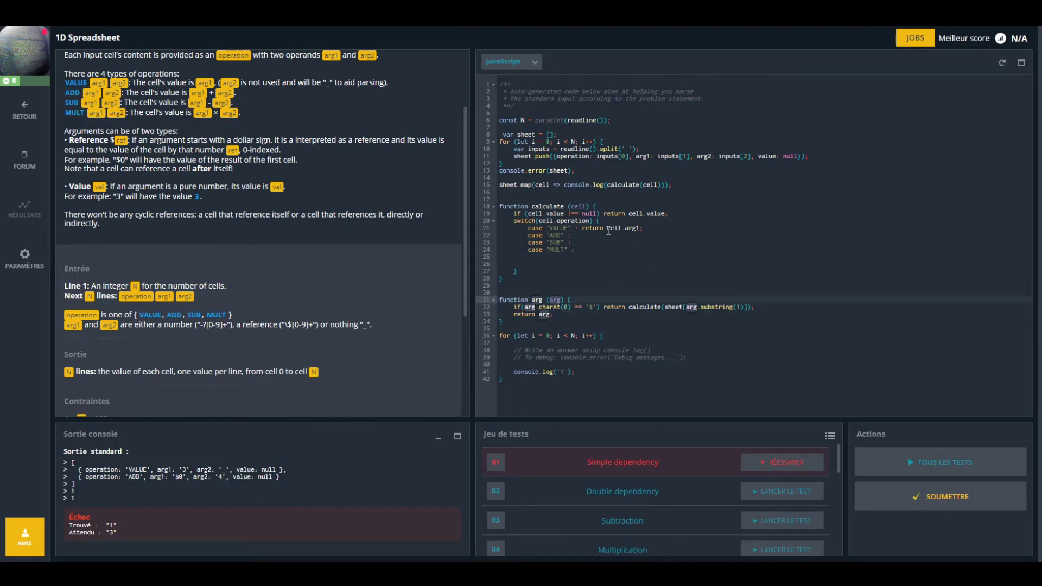
{"action": "left_click", "coordinate": [632, 221]}
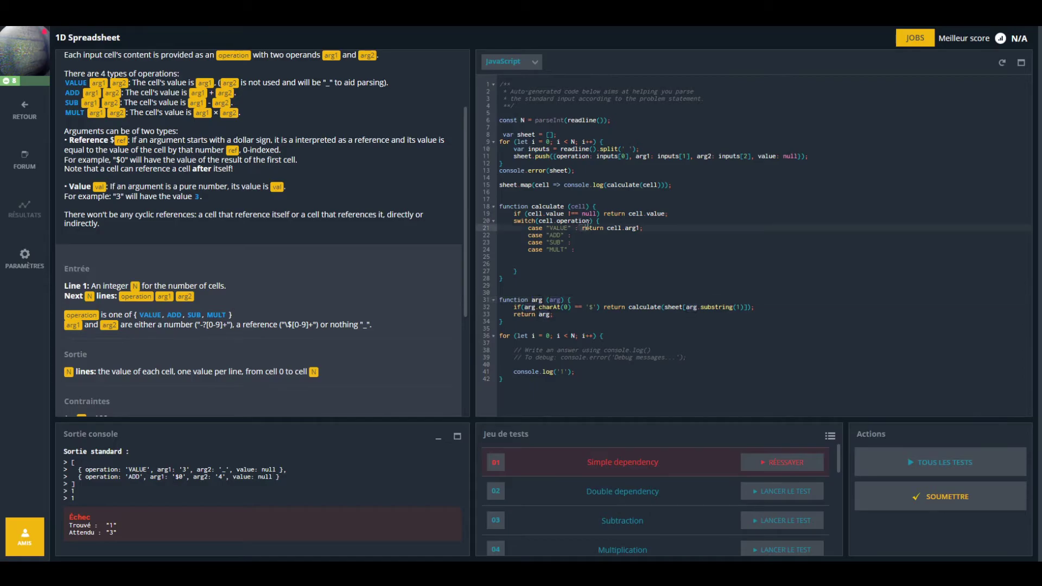
{"action": "left_click", "coordinate": [627, 237]}
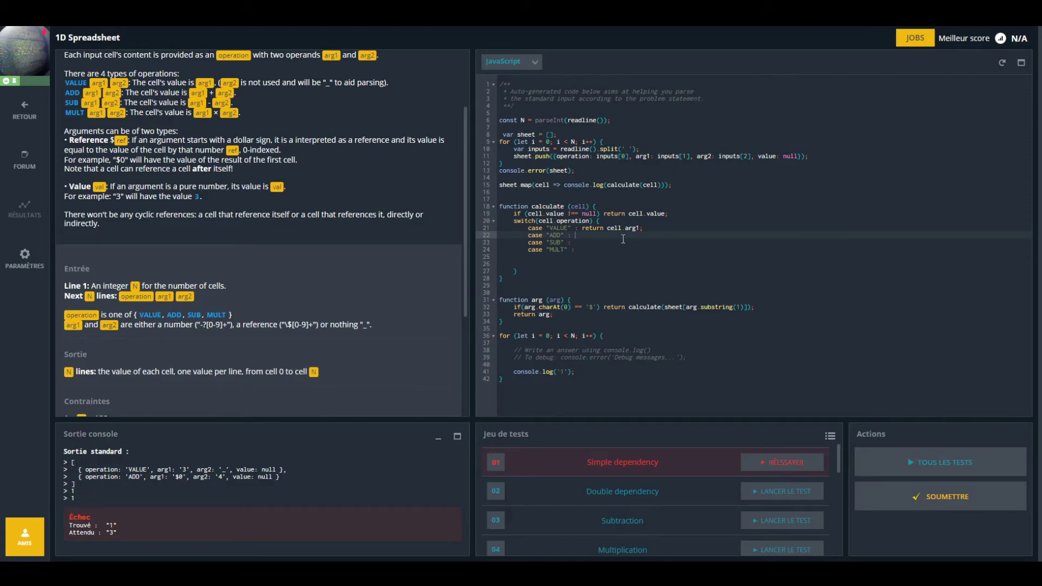
- After case "ADD", write arg(cell.arg1) + arg(cell.arg2);
{"action": "type", "text": "ar"}
{"action": "type", "text": "g("}
{"action": "type", "text": "c"}
{"action": "type", "text": "ell.a"}
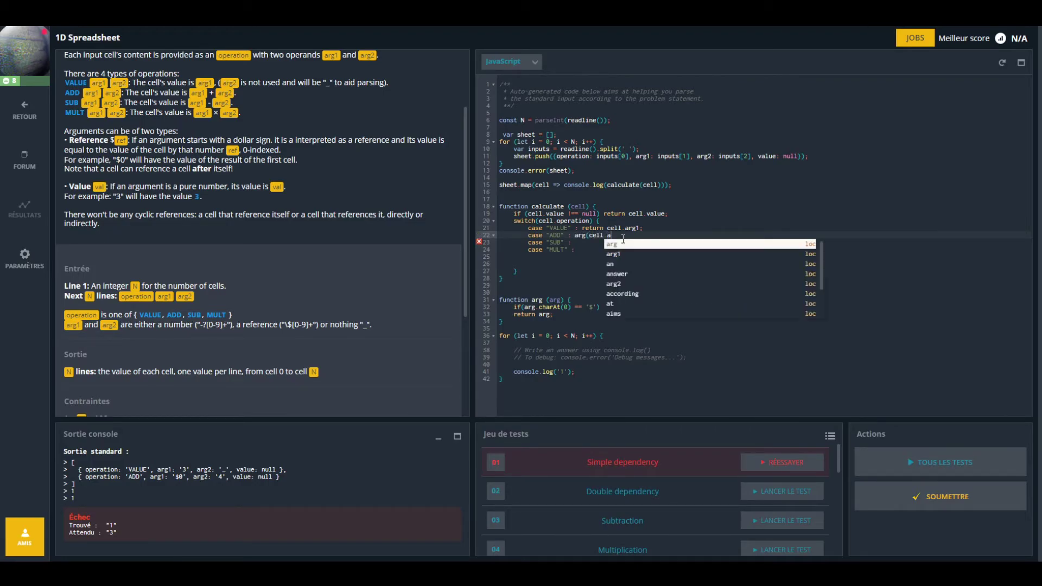
{"action": "type", "text": "rg"}
{"action": "key", "text": "Return"}
{"action": "type", "text": ") + "}
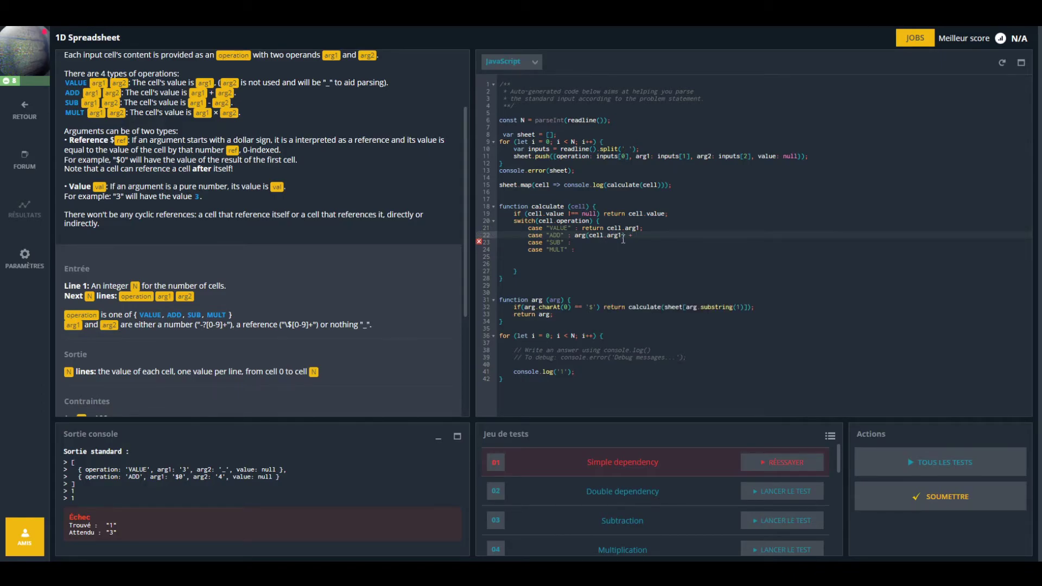
{"action": "type", "text": "arg("}
{"action": "type", "text": "cell."}
{"action": "type", "text": "a"}
{"action": "type", "text": "rg2)"}
{"action": "type", "text": ";"}
{"action": "key", "text": "Down"}
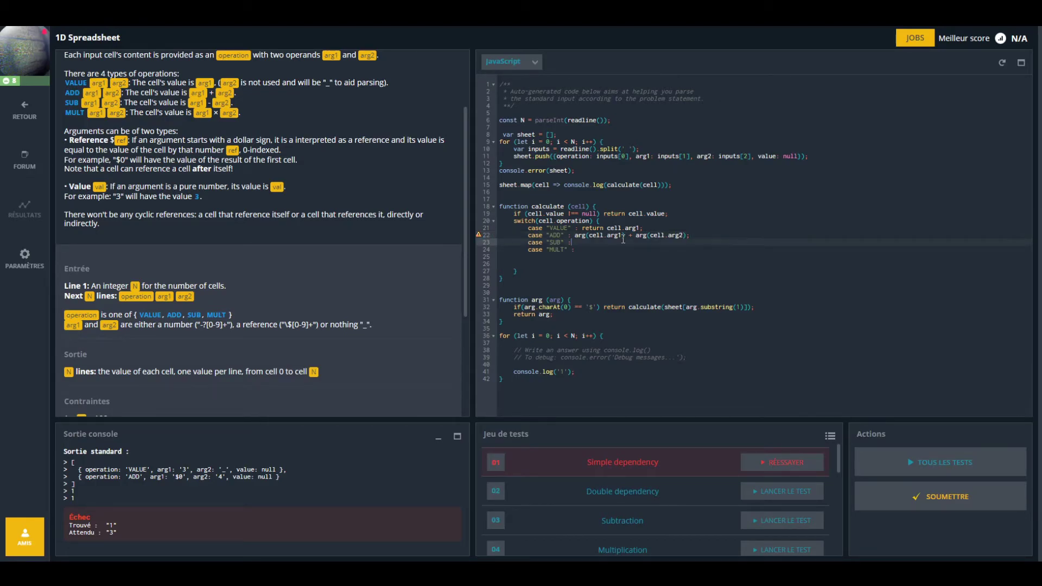
- Review the calculate function's ADD, VALUE and MULT cases and the cell-parsing value field
{"action": "left_click", "coordinate": [558, 235]}
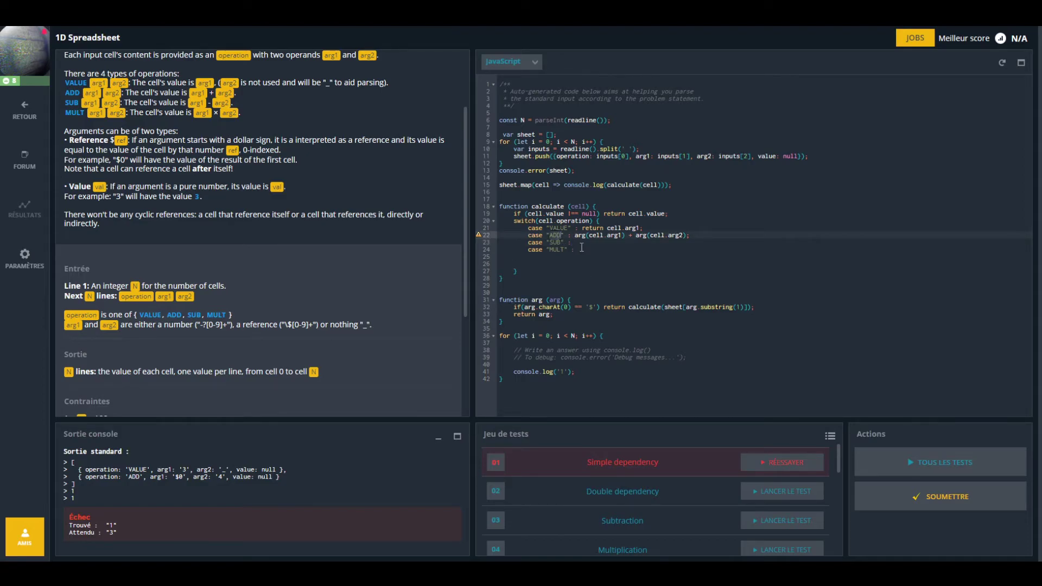
{"action": "left_click", "coordinate": [578, 236]}
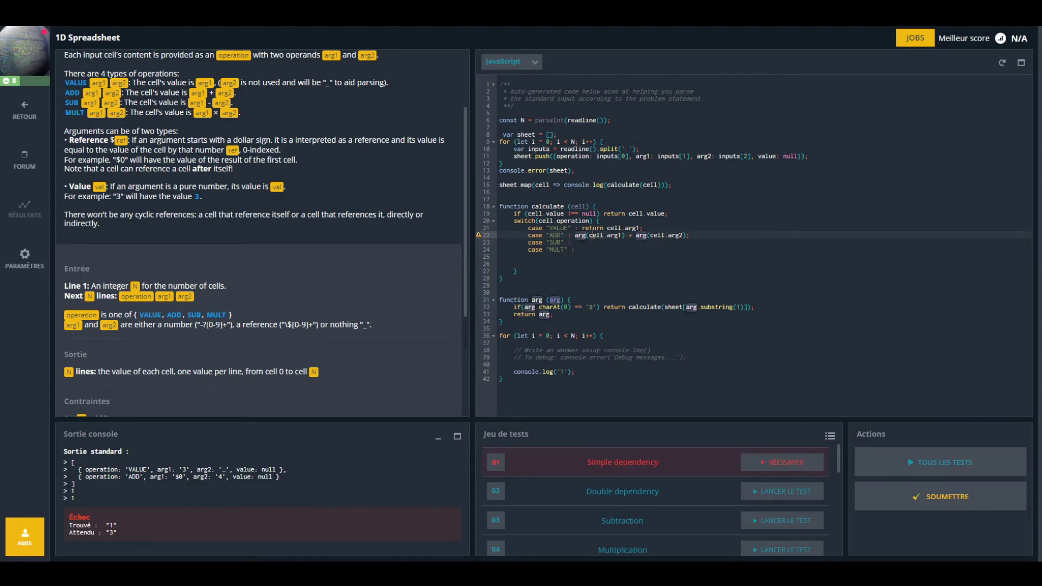
{"action": "left_click", "coordinate": [593, 235]}
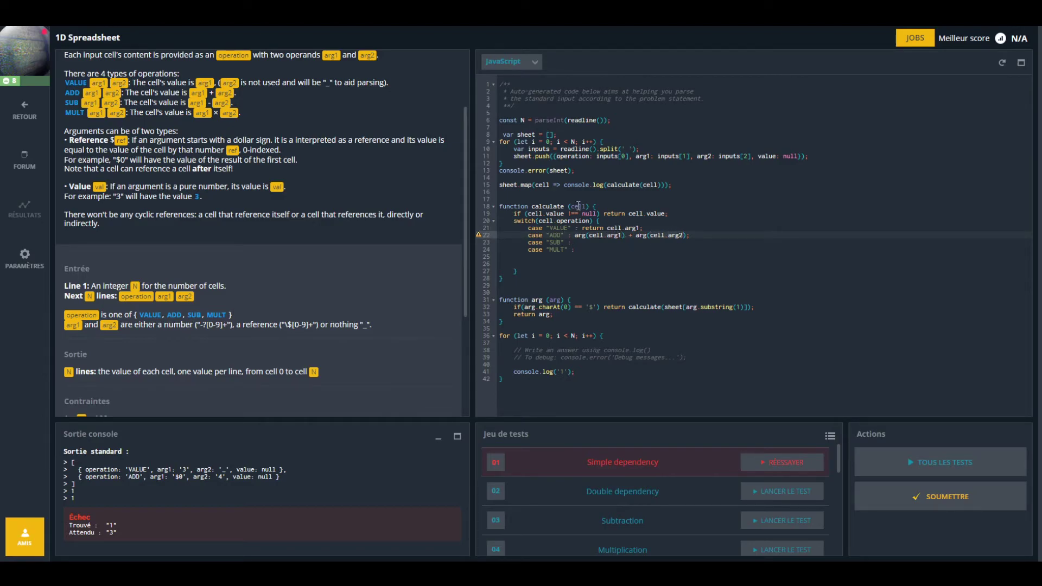
{"action": "left_click", "coordinate": [546, 205]}
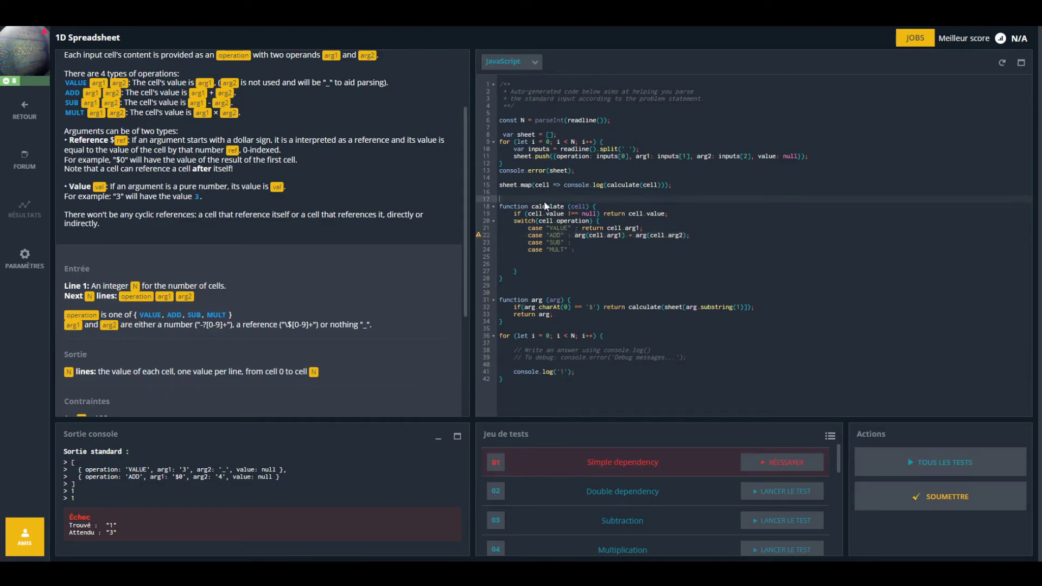
{"action": "left_click", "coordinate": [577, 235]}
{"action": "left_click", "coordinate": [651, 307]}
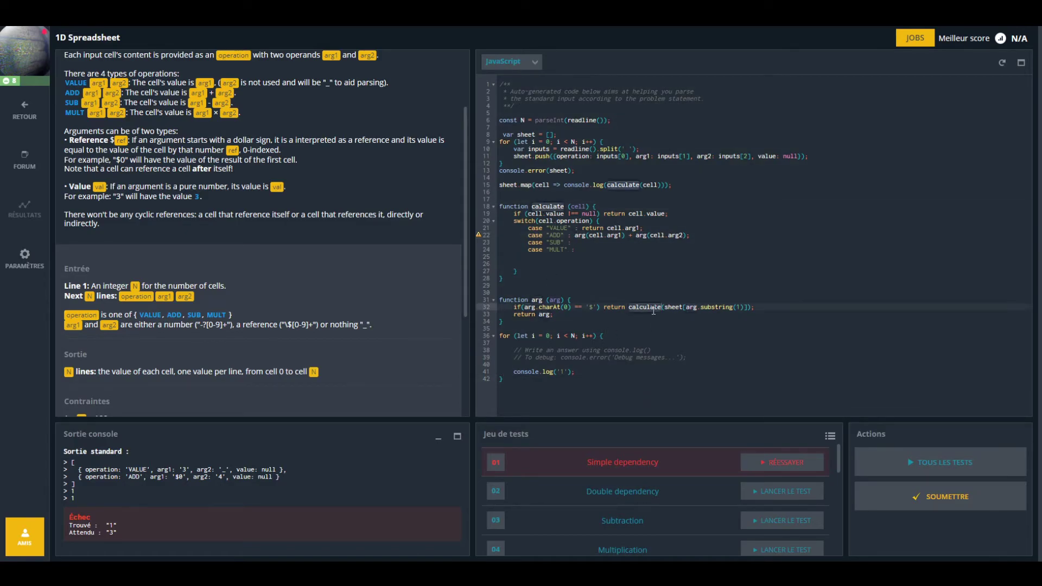
{"action": "left_click", "coordinate": [543, 207]}
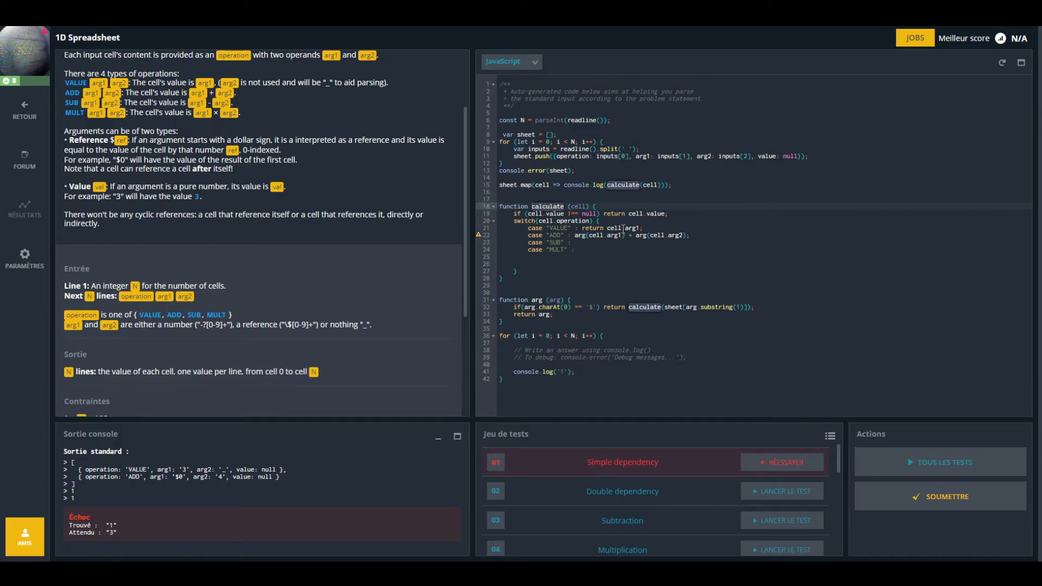
{"action": "left_click", "coordinate": [525, 216]}
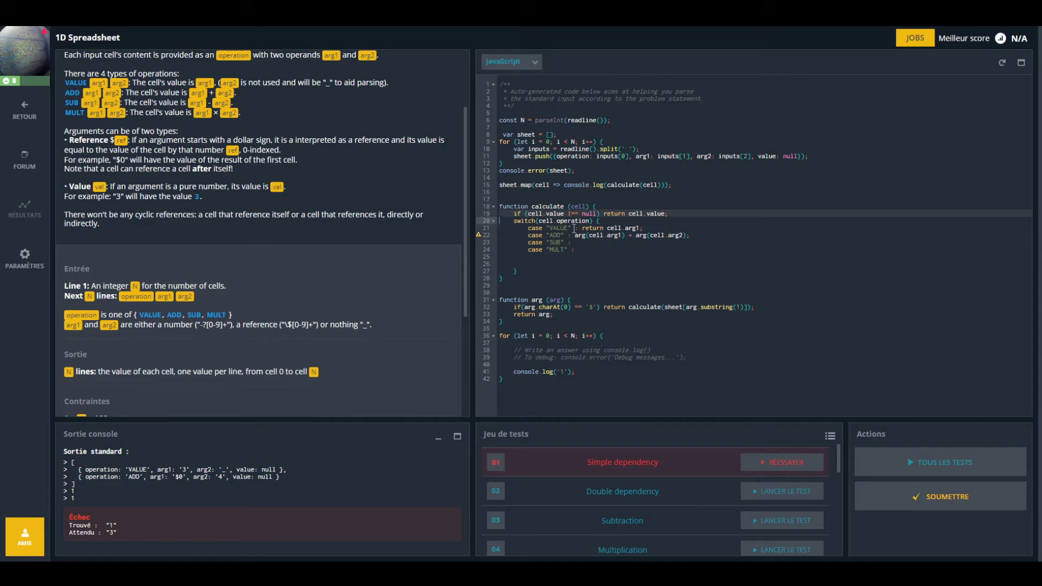
{"action": "left_click", "coordinate": [622, 228]}
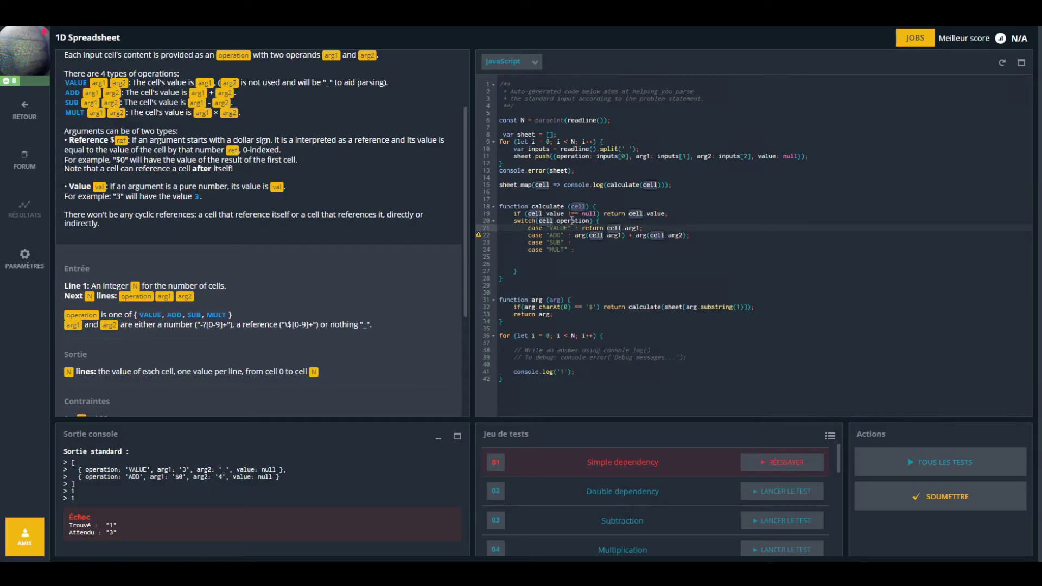
{"action": "left_click", "coordinate": [588, 250]}
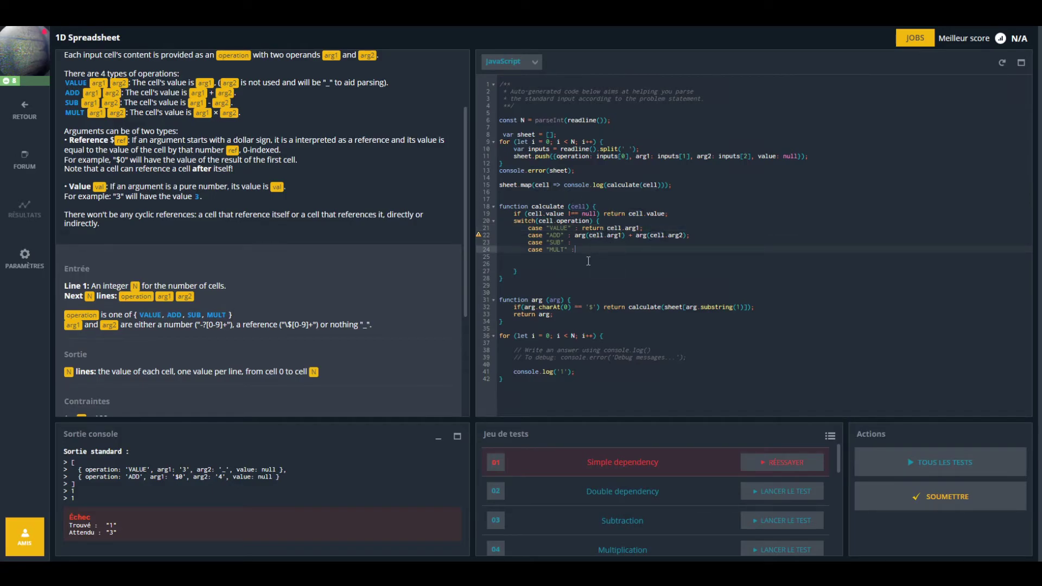
{"action": "left_click", "coordinate": [765, 156]}
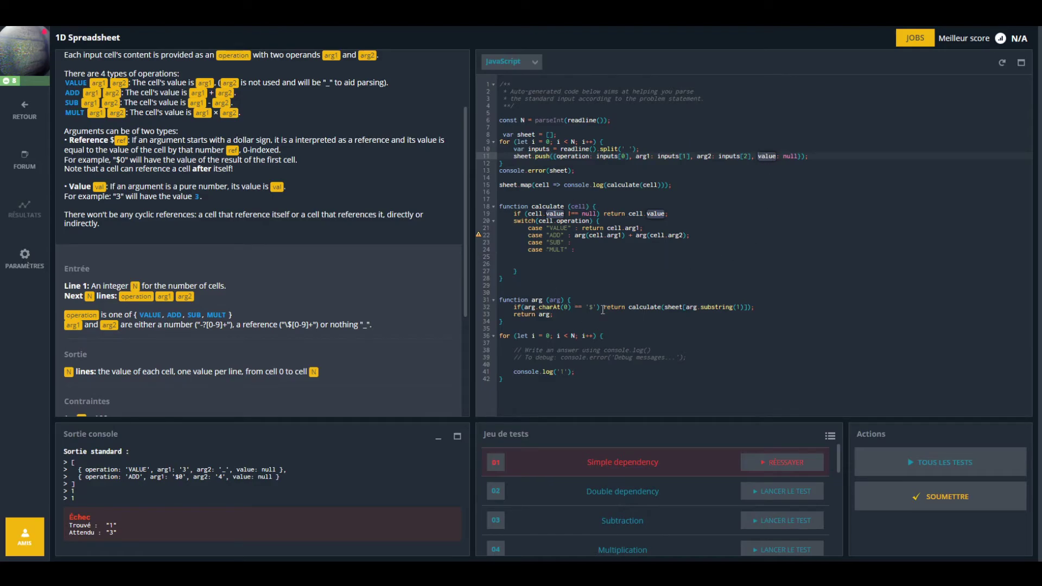
- Make the VALUE case assign cell.value = arg(cell.arg1), and start prefixing ADD with 'return call.value ='
{"action": "left_click", "coordinate": [606, 228]}
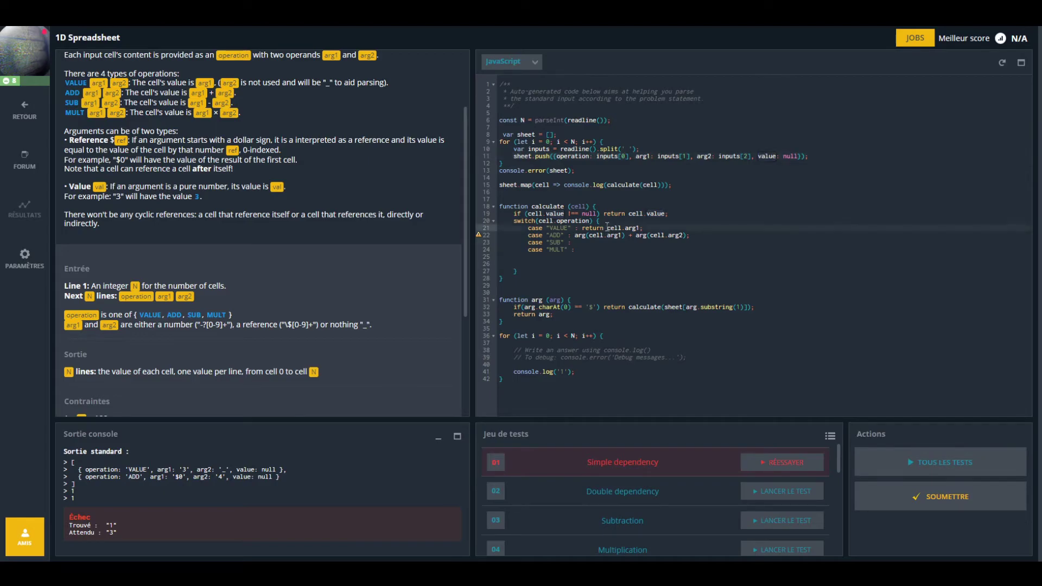
{"action": "type", "text": "cell."}
{"action": "type", "text": "valu"}
{"action": "type", "text": "e = "}
{"action": "type", "text": "arg"}
{"action": "type", "text": "("}
{"action": "double_click", "coordinate": [200, 82]}
{"action": "double_click", "coordinate": [79, 187]}
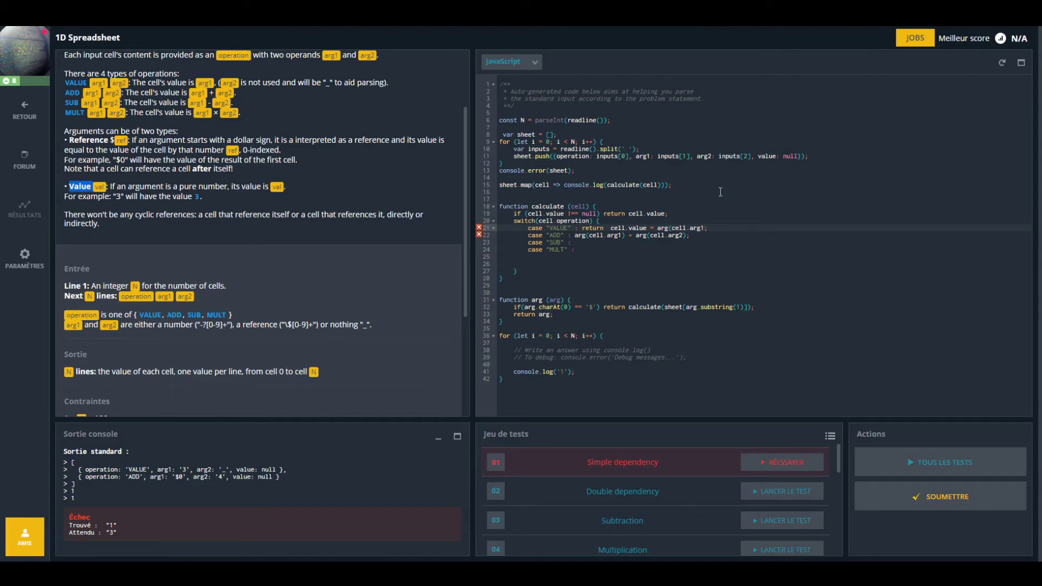
{"action": "left_click", "coordinate": [672, 229]}
{"action": "type", "text": ");"}
{"action": "left_click", "coordinate": [574, 234]}
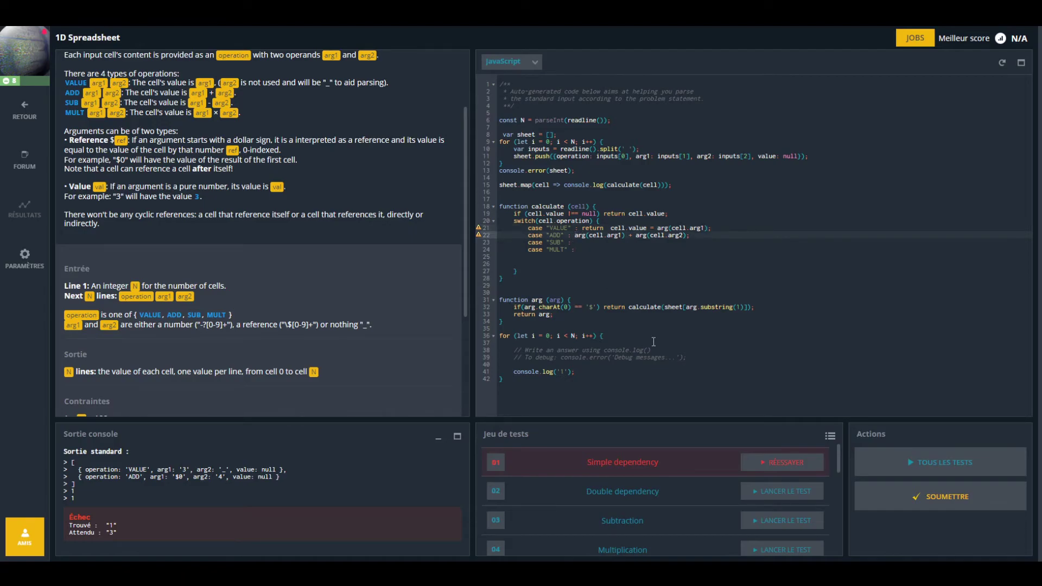
{"action": "type", "text": "retur"}
{"action": "type", "text": "n call.v"}
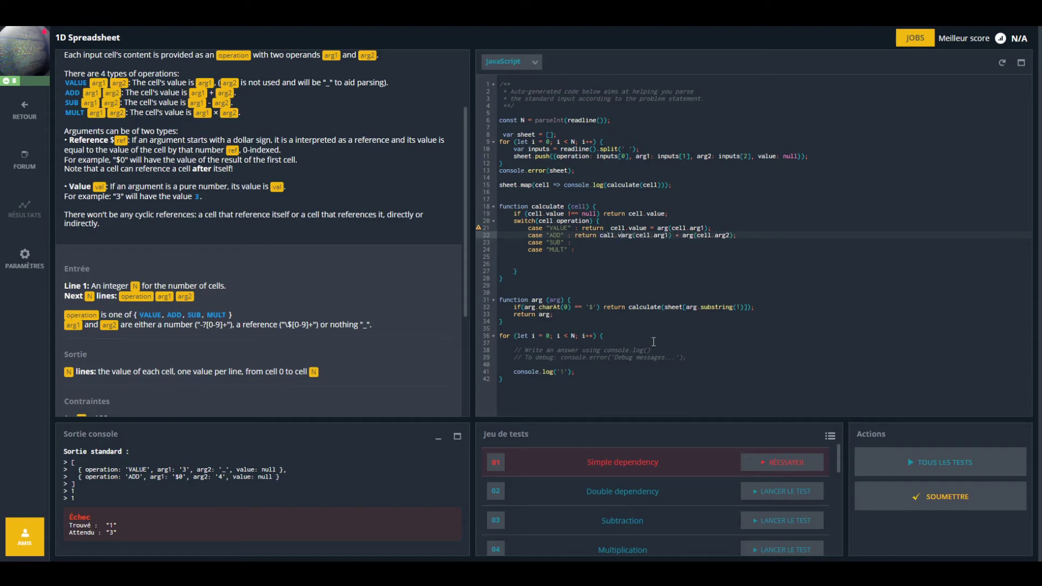
{"action": "type", "text": "alue ="}
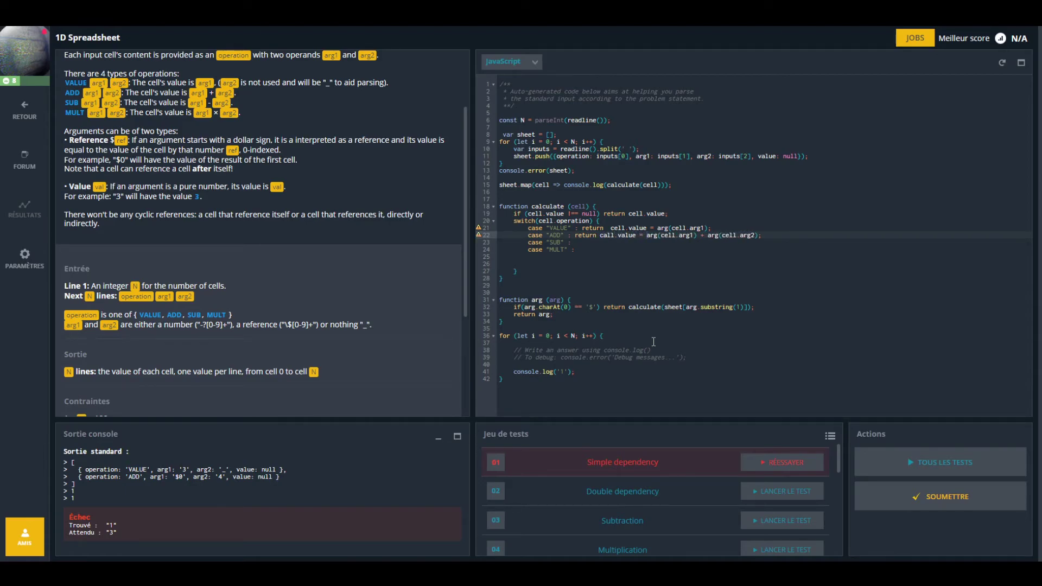
- Correct the 'call' typo to 'cell' in the ADD case on line 22
{"action": "left_click", "coordinate": [608, 238]}
{"action": "key", "text": "BackSpace"}
{"action": "type", "text": "e"}
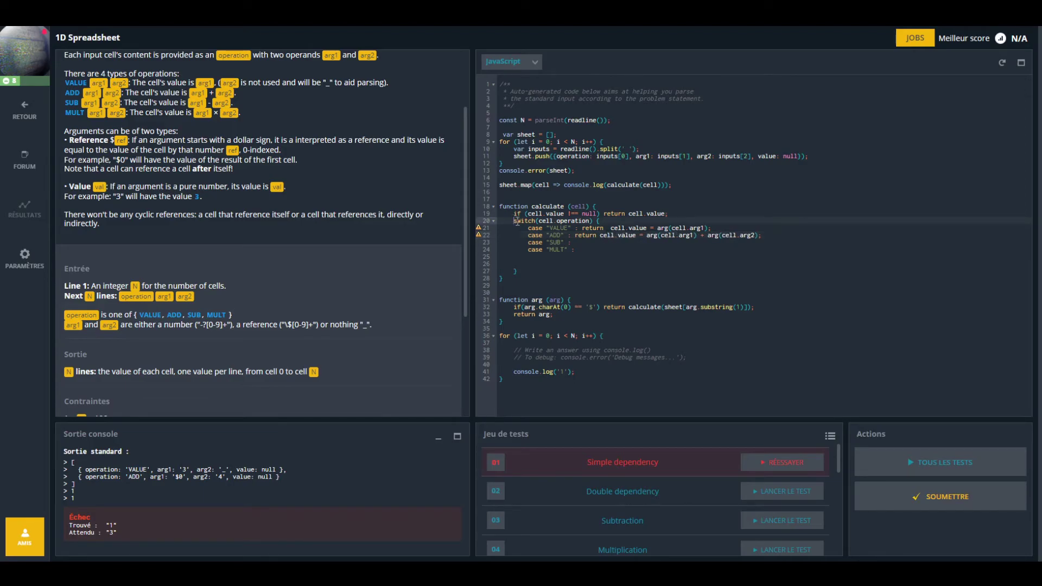
{"action": "left_click", "coordinate": [566, 255]}
{"action": "left_click", "coordinate": [574, 259]}
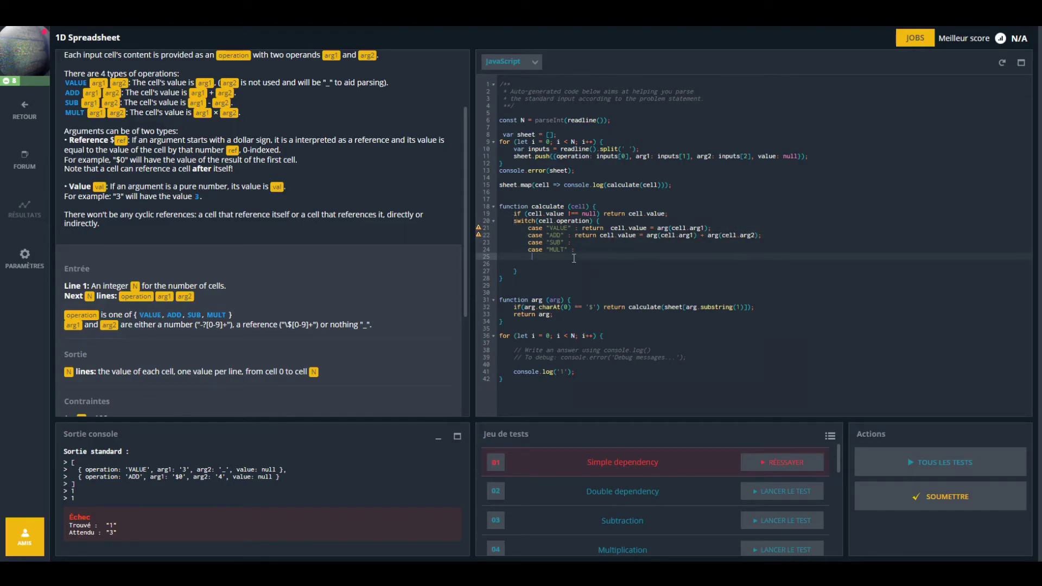
{"action": "left_click", "coordinate": [534, 213]}
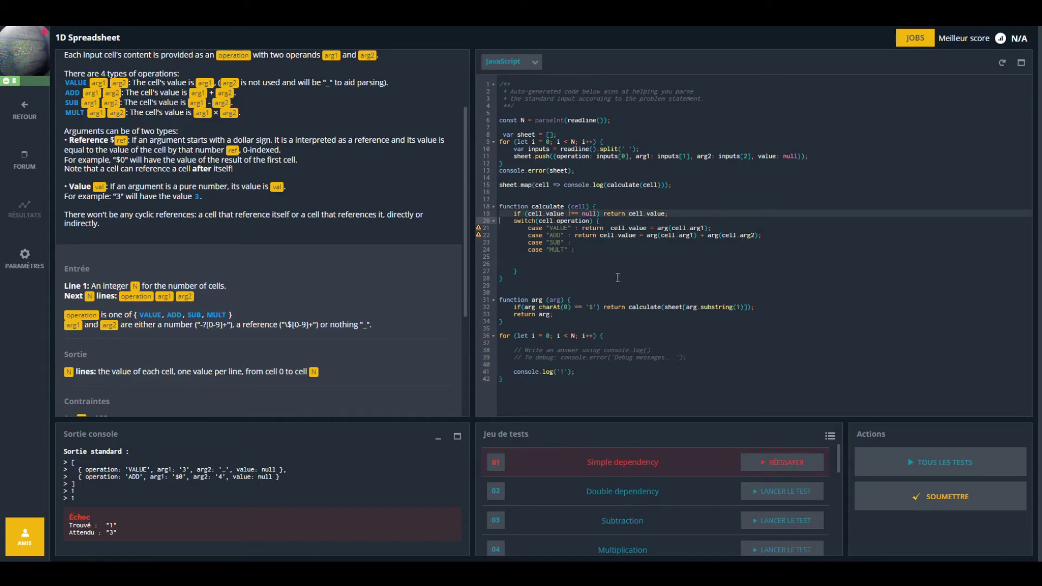
- Paste the ADD return assignment into SUB, using minus, and into MULT
{"action": "left_click", "coordinate": [573, 237]}
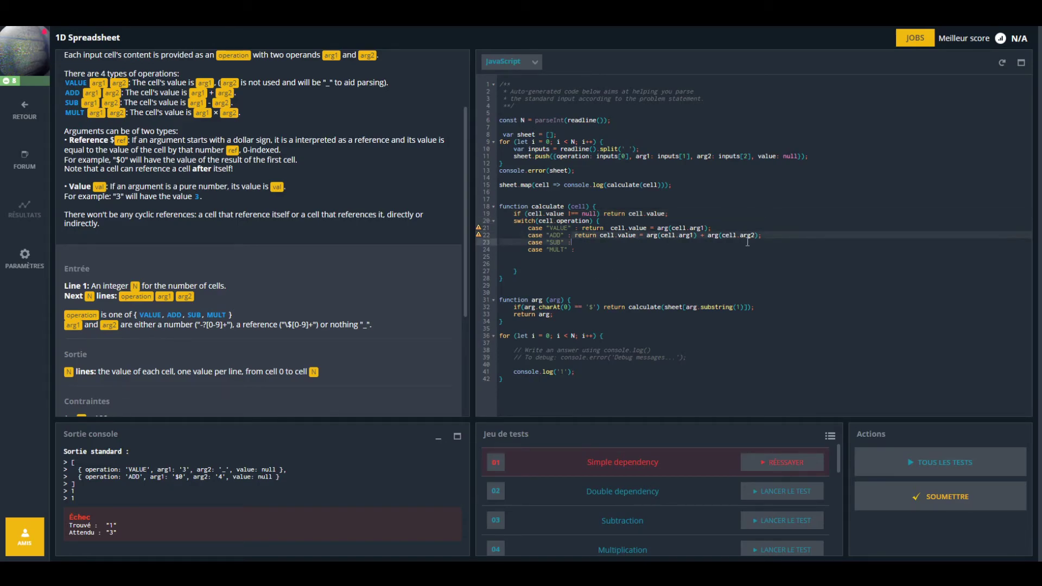
{"action": "key", "text": "End"}
{"action": "left_click", "coordinate": [621, 242]}
{"action": "type", "text": "return cell.value = arg(cell.arg1) + arg(cell.arg2);"}
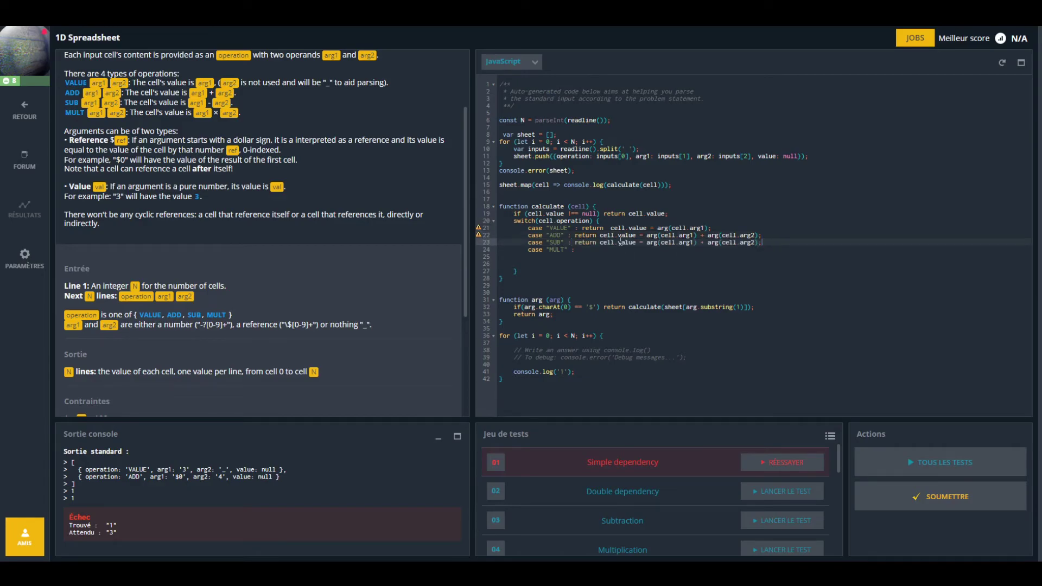
{"action": "left_click", "coordinate": [703, 242]}
{"action": "type", "text": "-"}
{"action": "key", "text": "BackSpace"}
{"action": "key", "text": "BackSpace"}
{"action": "type", "text": "-"}
{"action": "left_click", "coordinate": [603, 250]}
{"action": "type", "text": "return cell.value = arg(cell.arg1) + arg(cell.arg2);"}
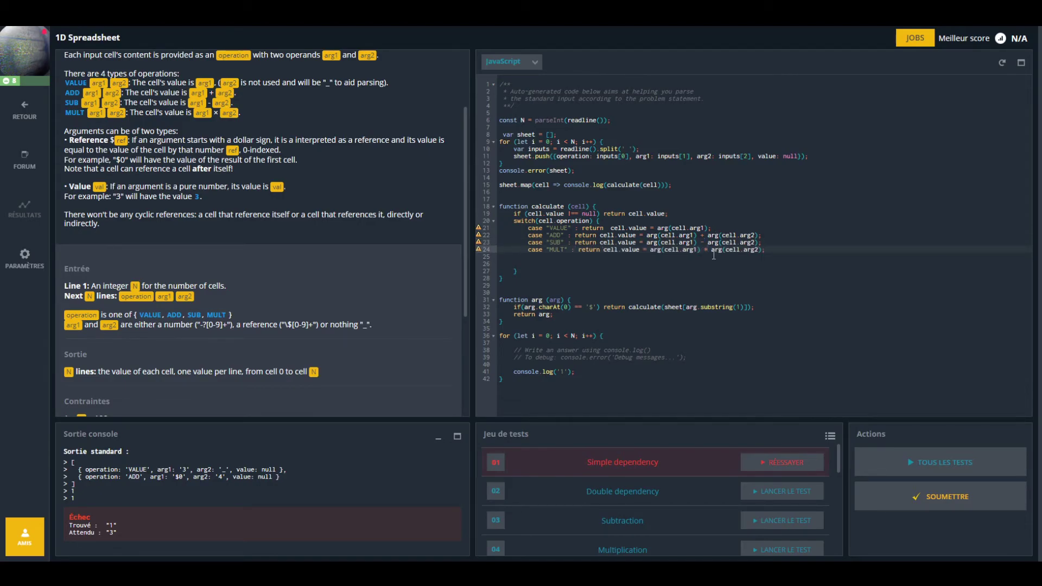
- Delete the empty lines inside the function and the leftover output for loop
{"action": "left_click", "coordinate": [548, 263]}
{"action": "key", "text": "BackSpace"}
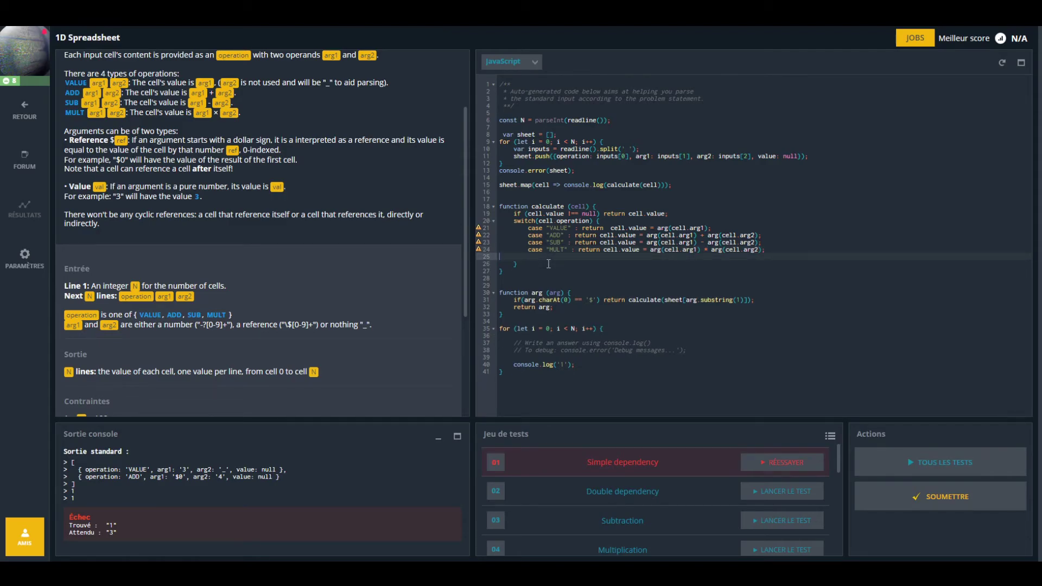
{"action": "key", "text": "BackSpace"}
{"action": "left_click", "coordinate": [542, 263]}
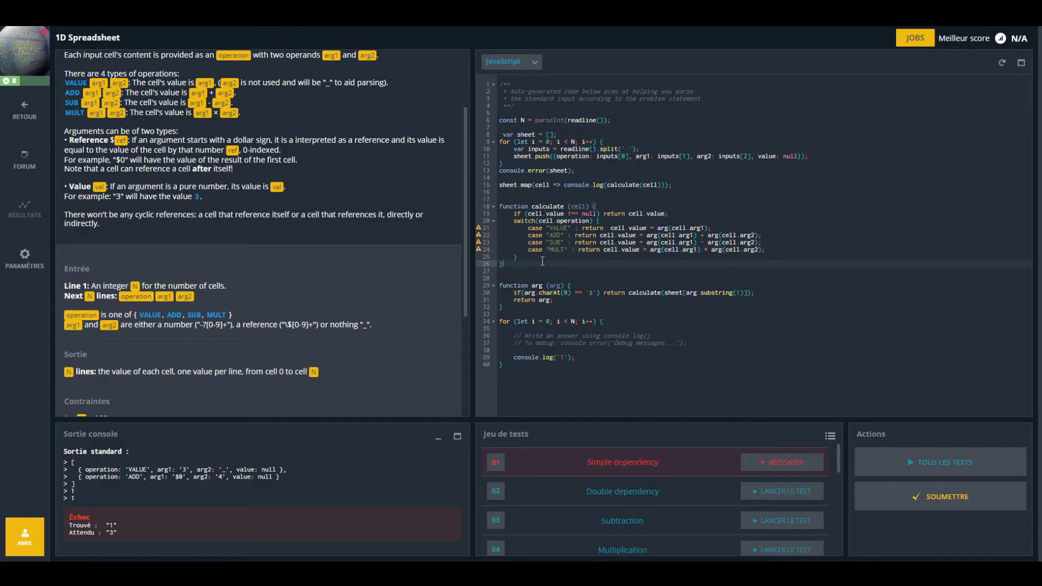
{"action": "left_click", "coordinate": [535, 370]}
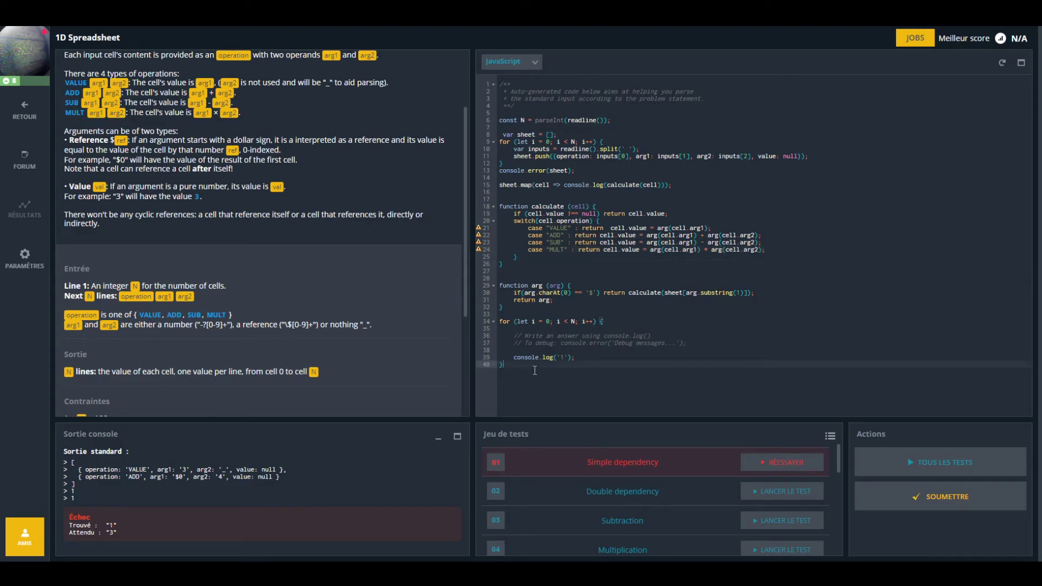
{"action": "left_click_drag", "start_coordinate": [535, 370], "coordinate": [495, 317]}
{"action": "key", "text": "BackSpace"}
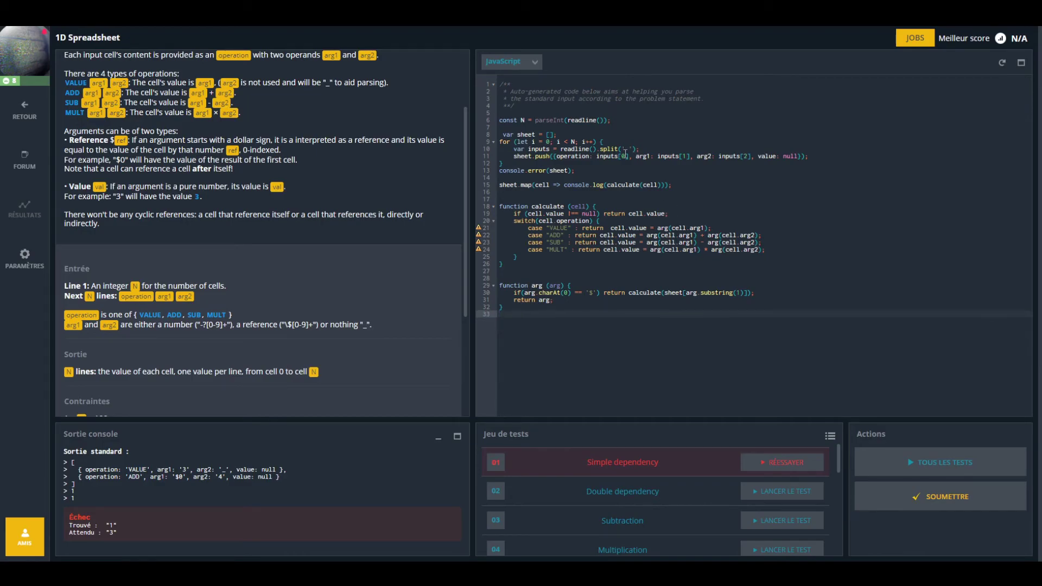
{"action": "left_click", "coordinate": [502, 170]}
{"action": "key", "text": "Down"}
{"action": "key", "text": "Down"}
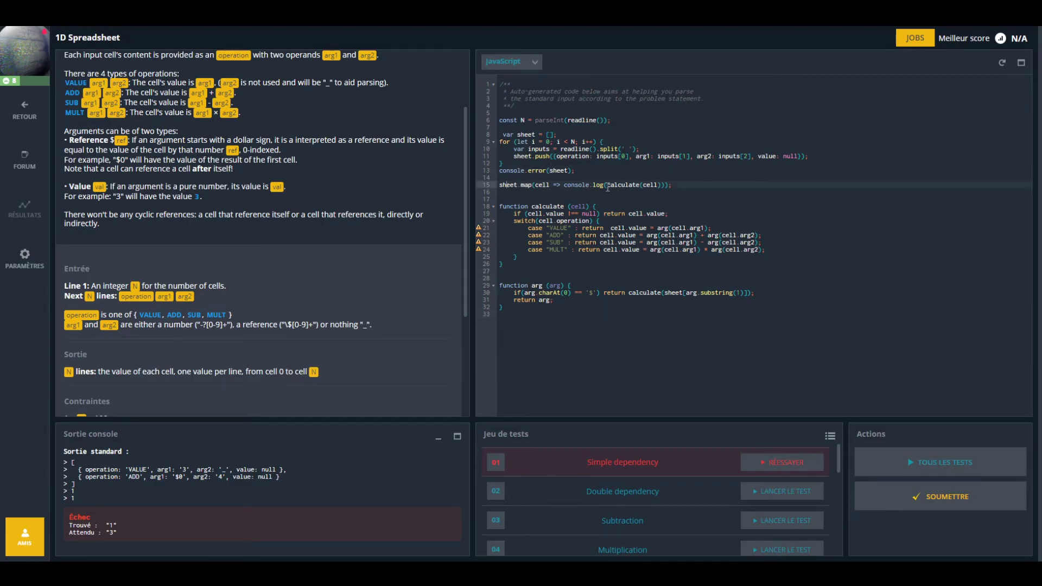
- Rerun test 01 Simple dependency and mark the wrong found value 34, where 7 is expected
{"action": "left_click", "coordinate": [789, 466]}
{"action": "left_click_drag", "start_coordinate": [108, 525], "coordinate": [121, 525]}
- Add unary + to sheet[+arg.substring(1)] and 'return +arg;', then rerun test 01 and all tests
{"action": "left_click", "coordinate": [685, 293]}
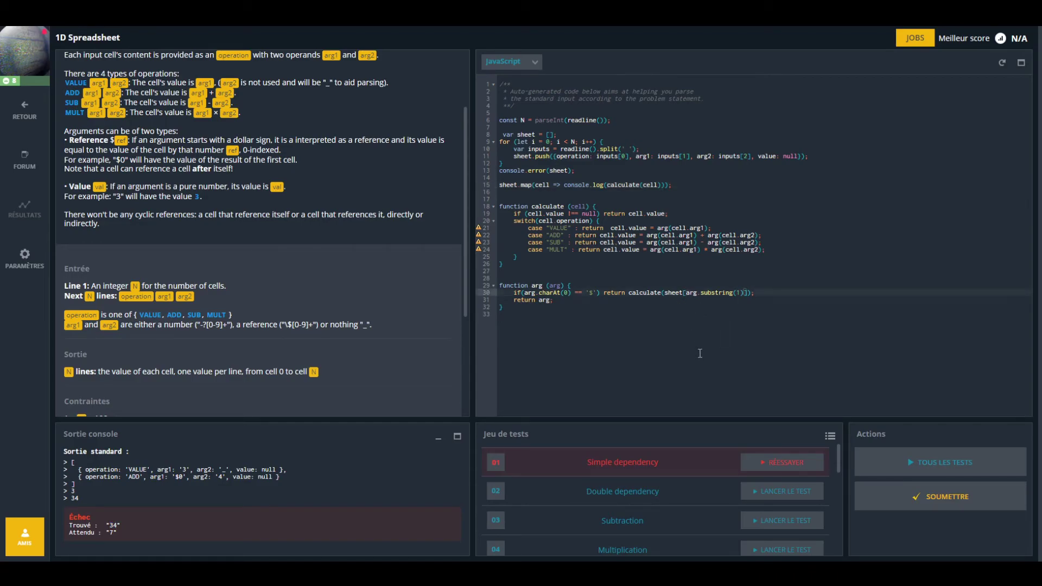
{"action": "type", "text": "+"}
{"action": "left_click", "coordinate": [540, 299]}
{"action": "type", "text": "+"}
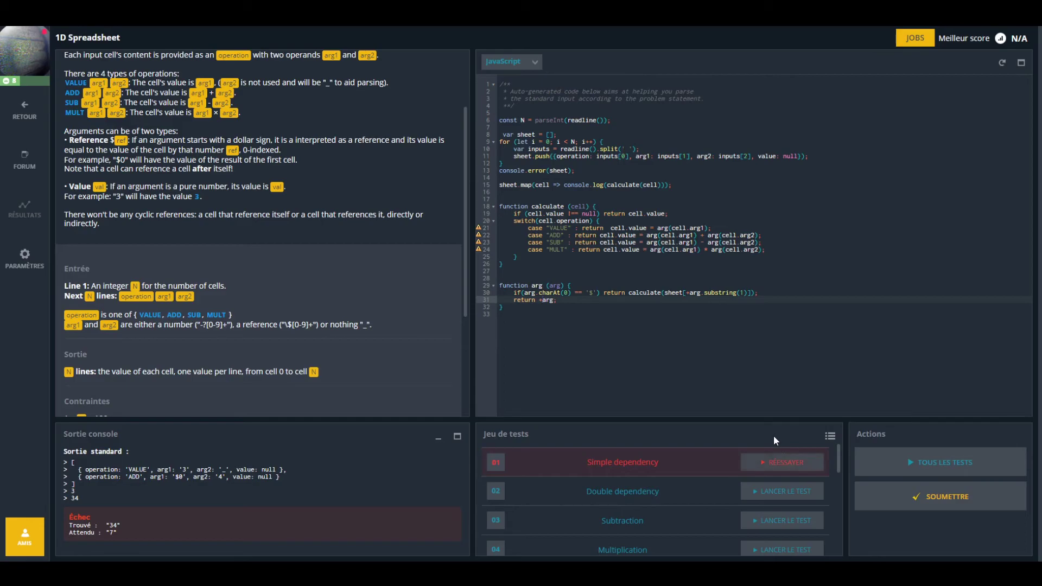
{"action": "left_click", "coordinate": [774, 463]}
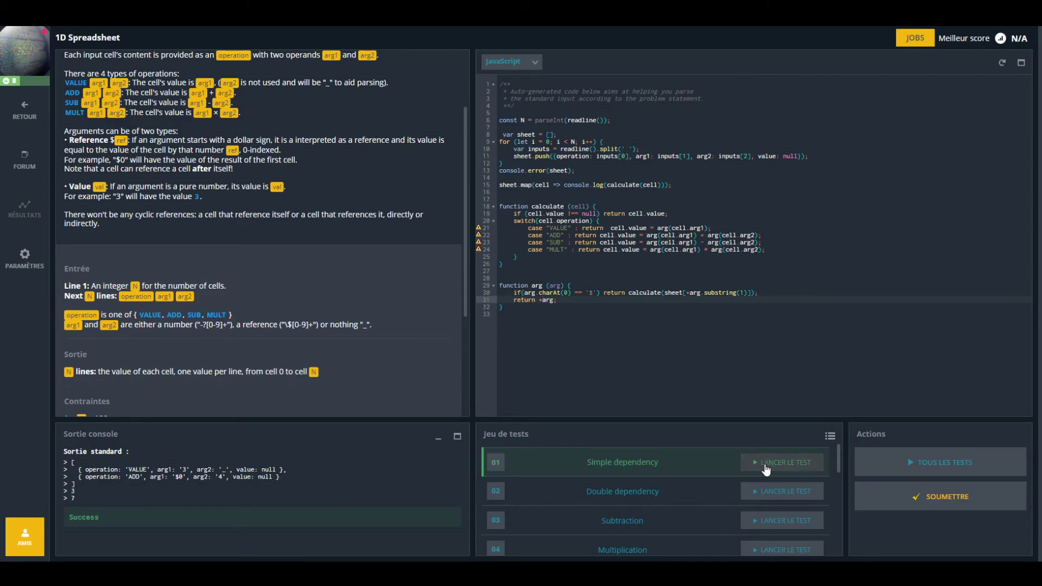
{"action": "left_click", "coordinate": [923, 469]}
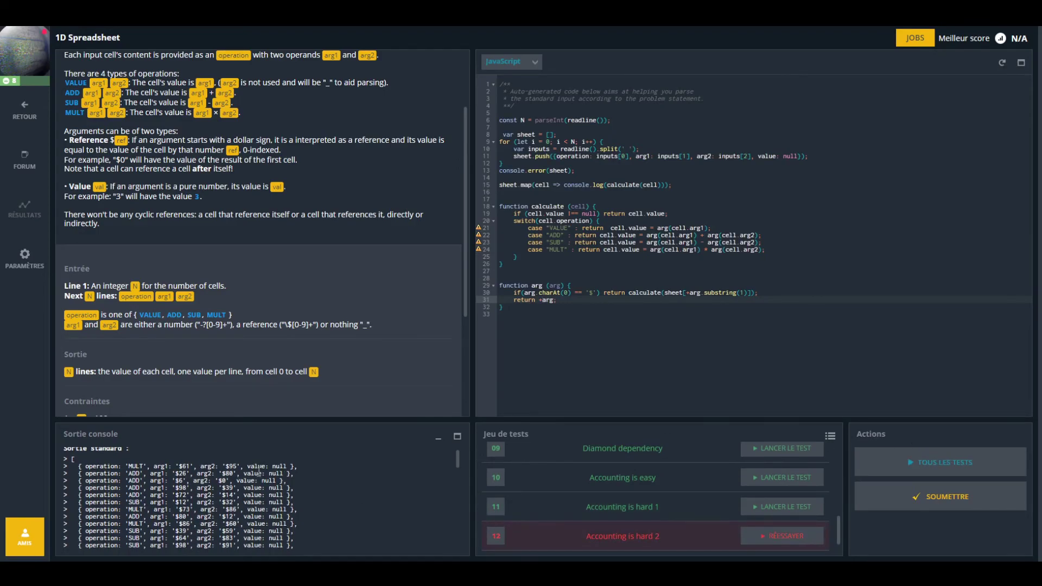
- Append .toString() to calculate(cell) to fix the -0 output, then rerun all tests
{"action": "scroll", "coordinate": [265, 483], "scroll_direction": "down", "scroll_amount": 10}
{"action": "scroll", "coordinate": [266, 488], "scroll_direction": "down", "scroll_amount": 3}
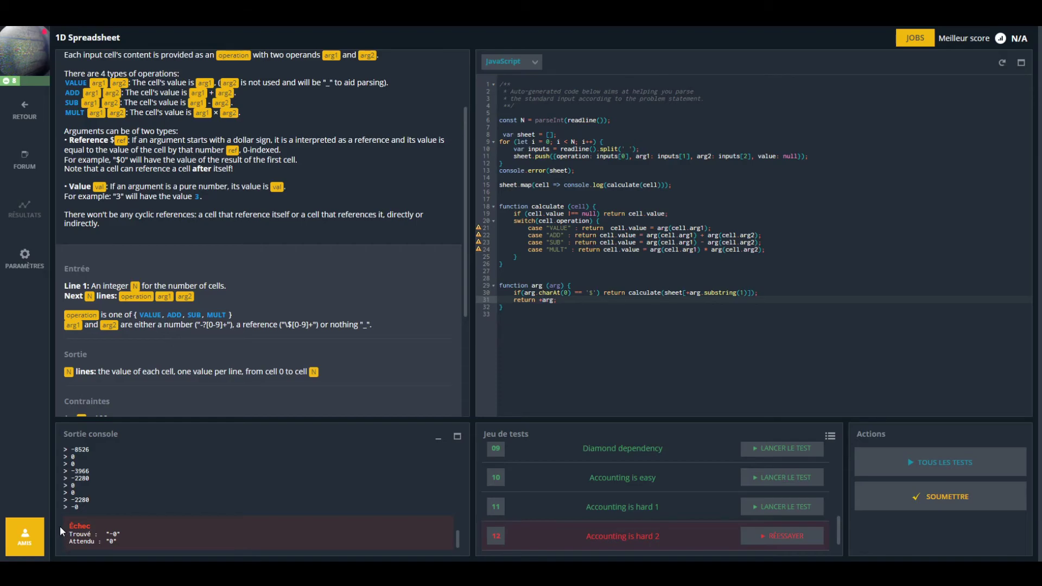
{"action": "left_click_drag", "start_coordinate": [108, 535], "coordinate": [117, 530]}
{"action": "left_click", "coordinate": [646, 185]}
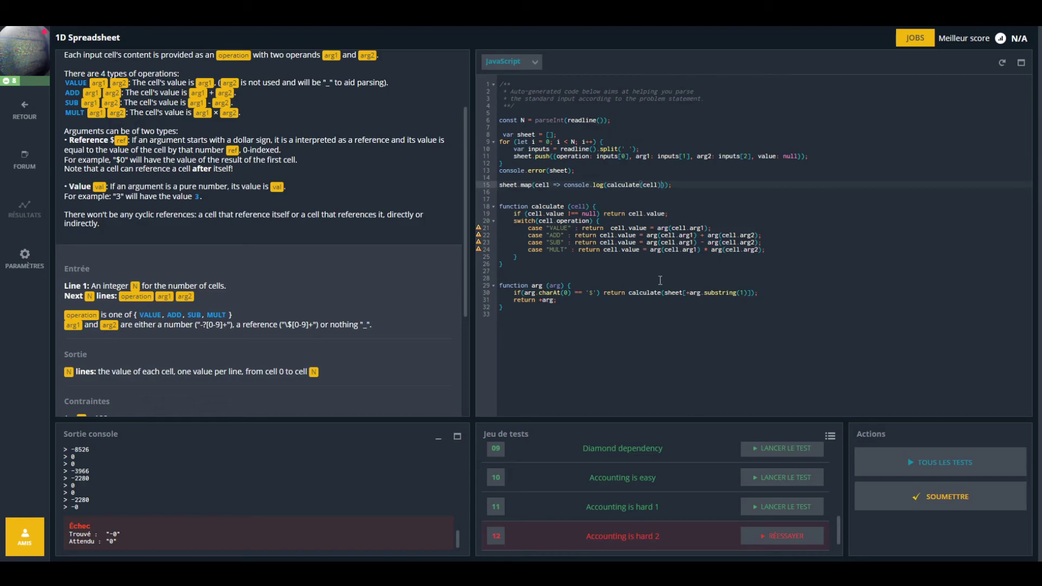
{"action": "type", "text": ".to"}
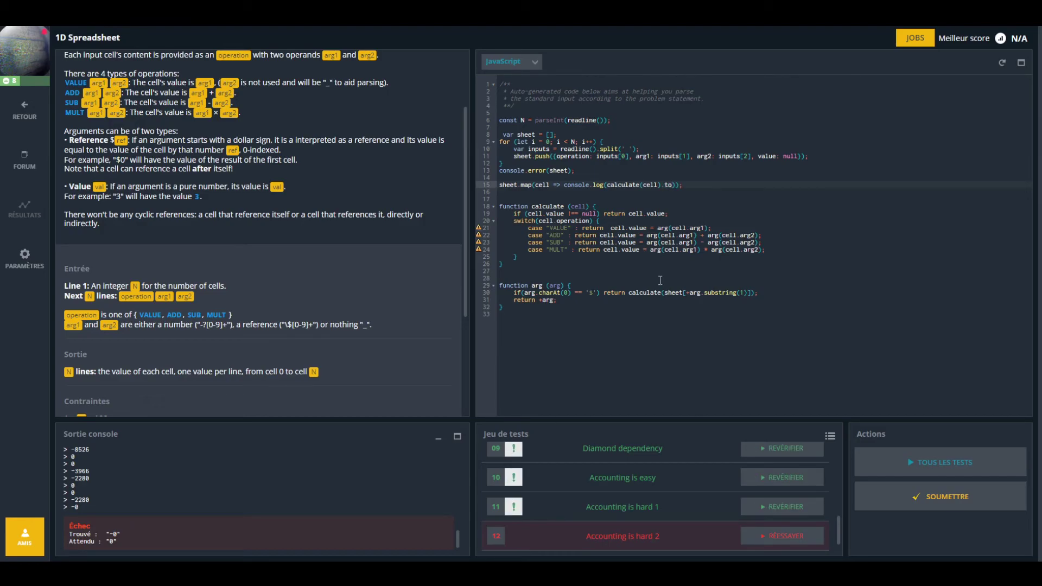
{"action": "type", "text": "Strin"}
{"action": "type", "text": "g("}
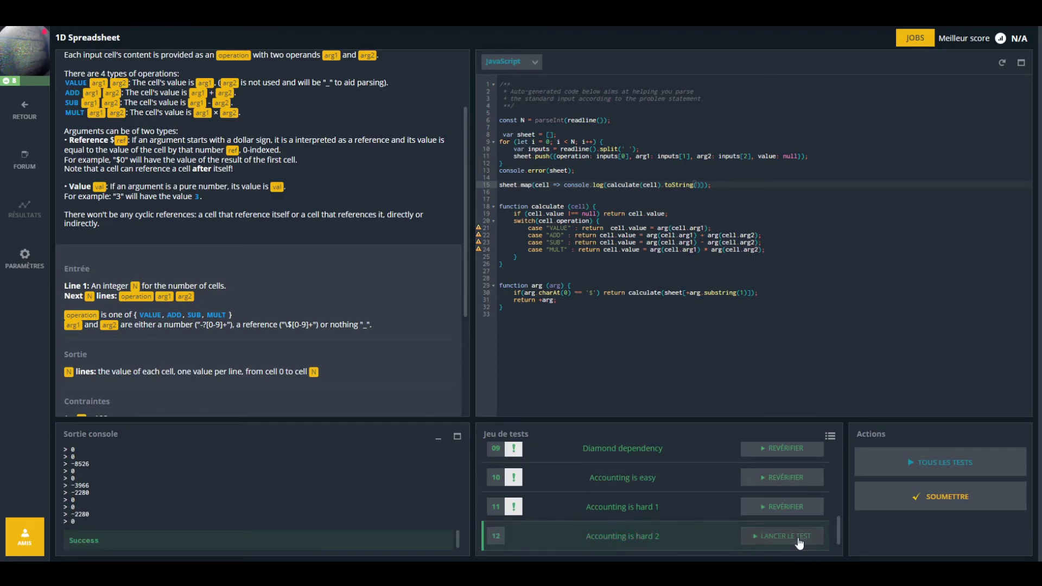
{"action": "left_click", "coordinate": [923, 462]}
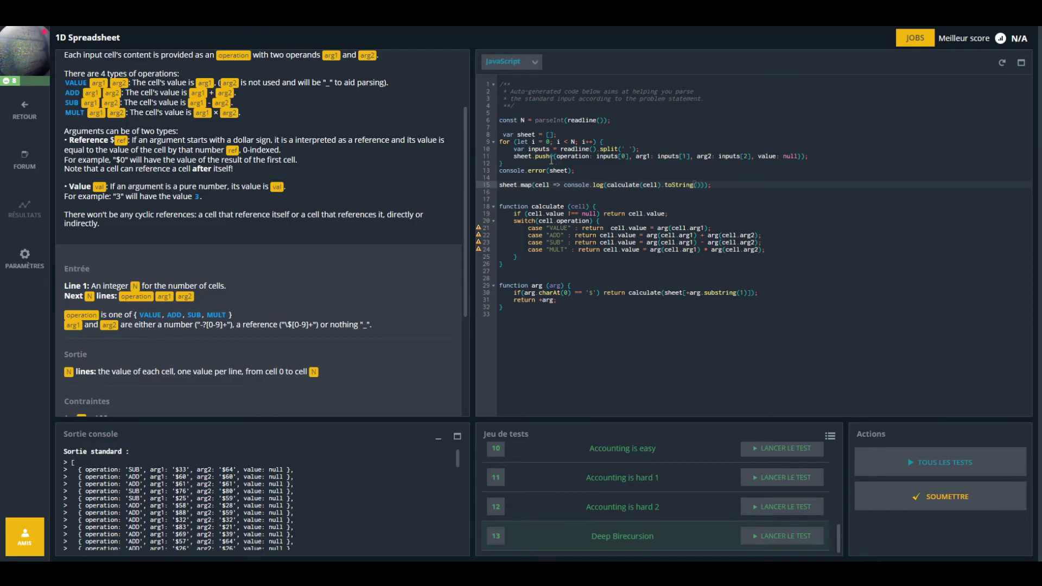
- Delete the console.error(sheet) debug line and select lines 18–32 for review
{"action": "left_click", "coordinate": [536, 173]}
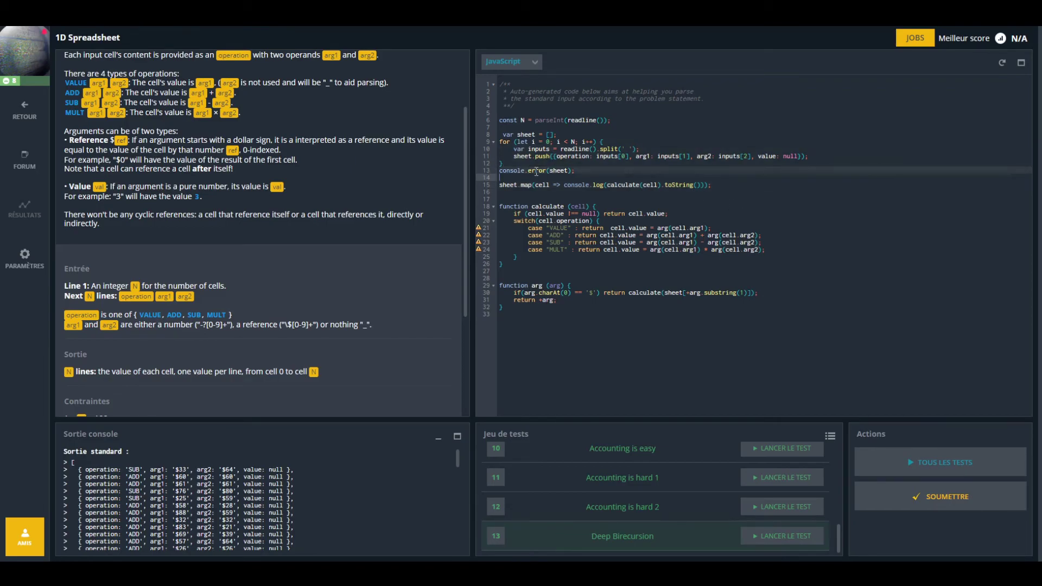
{"action": "key", "text": "shift+Up"}
{"action": "key", "text": "BackSpace"}
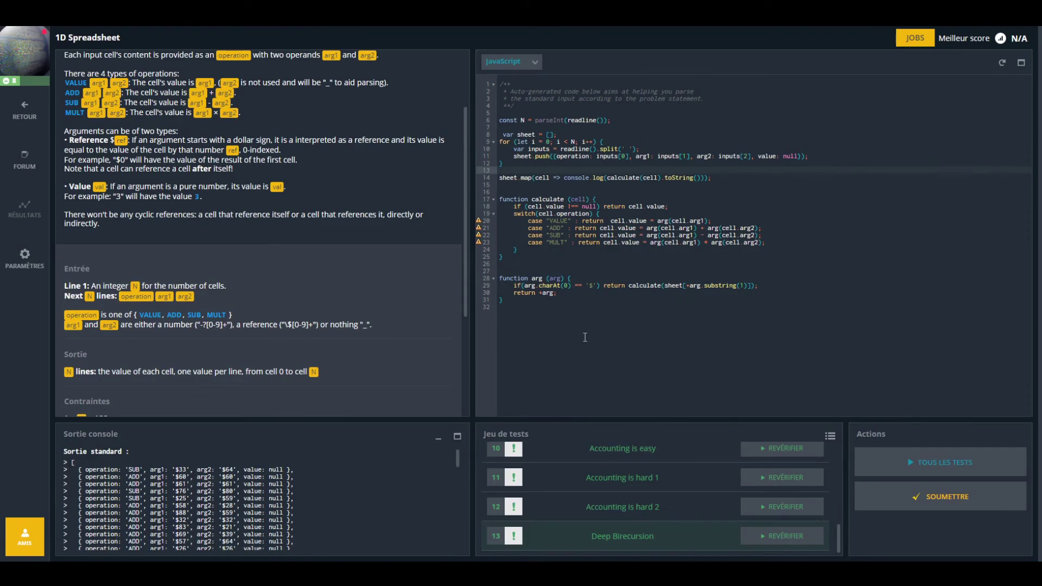
{"action": "mouse_move", "coordinate": [525, 307]}
{"action": "left_mouse_down"}
{"action": "mouse_move", "coordinate": [511, 203]}
{"action": "mouse_move", "coordinate": [497, 190]}
{"action": "left_mouse_up"}
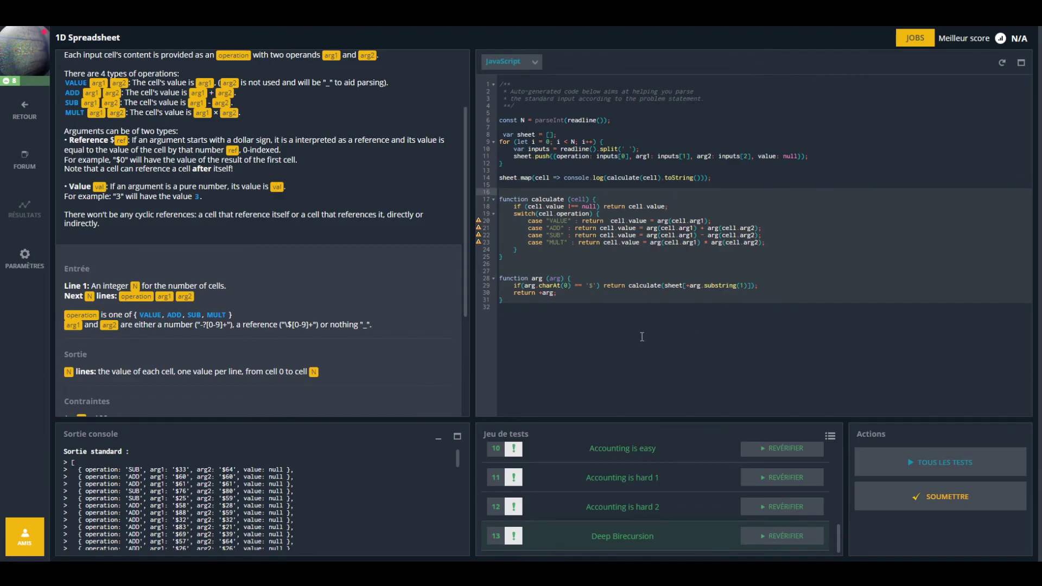
- Insert console.error("arg"); as the first line of the arg function
{"action": "left_click", "coordinate": [608, 277]}
{"action": "key", "text": "Return"}
{"action": "type", "text": "consol"}
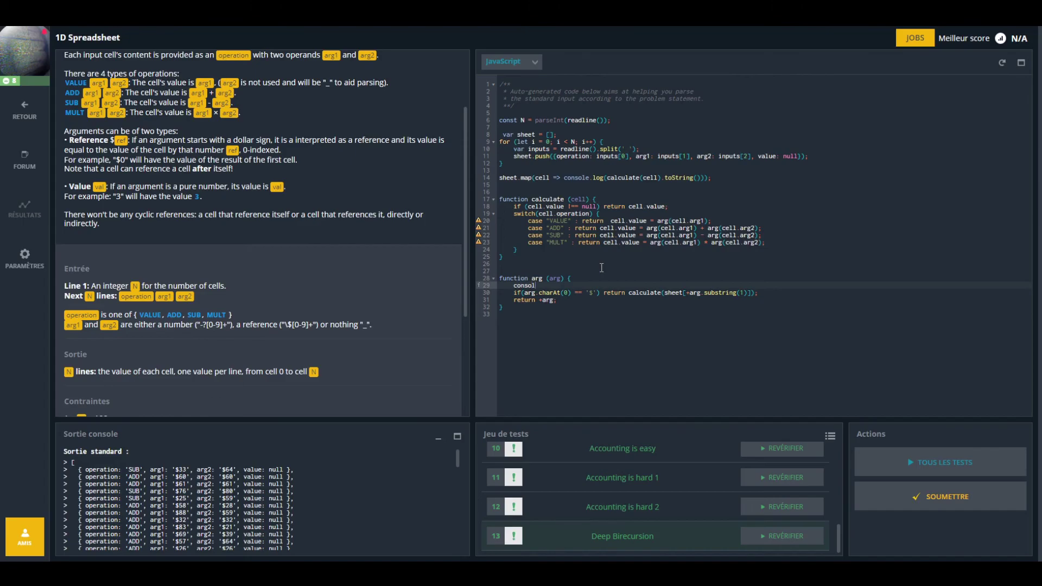
{"action": "type", "text": "e..errot"}
{"action": "key", "text": "BackSpace"}
{"action": "type", "text": "r(\""}
{"action": "type", "text": "arg\");"}
- Rerun test 13 Deep Birecursion and select the repeated arg lines in the console
{"action": "left_click", "coordinate": [777, 537]}
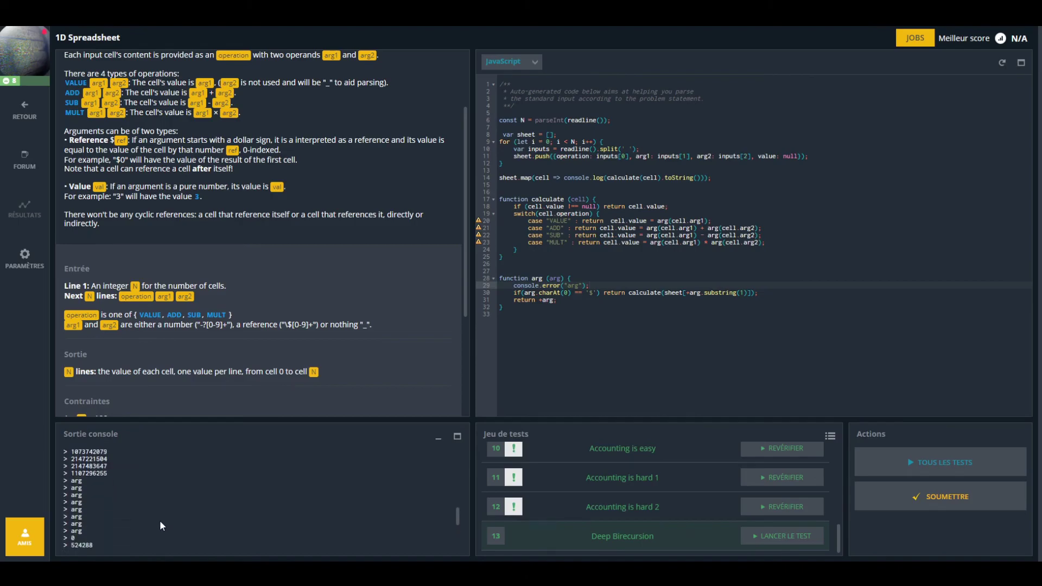
{"action": "scroll", "coordinate": [153, 516], "scroll_direction": "up", "scroll_amount": 2}
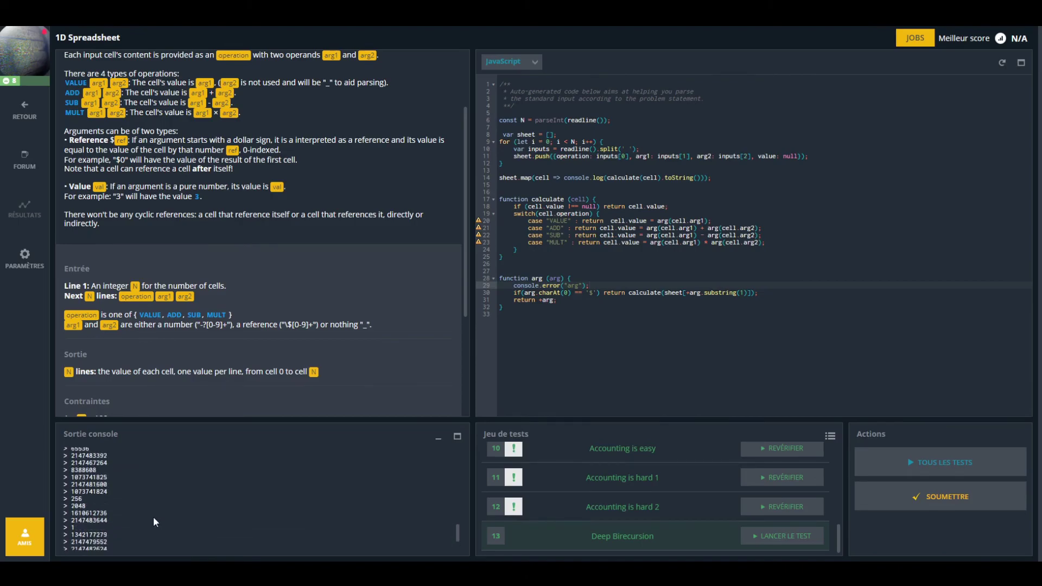
{"action": "scroll", "coordinate": [141, 502], "scroll_direction": "up", "scroll_amount": 3}
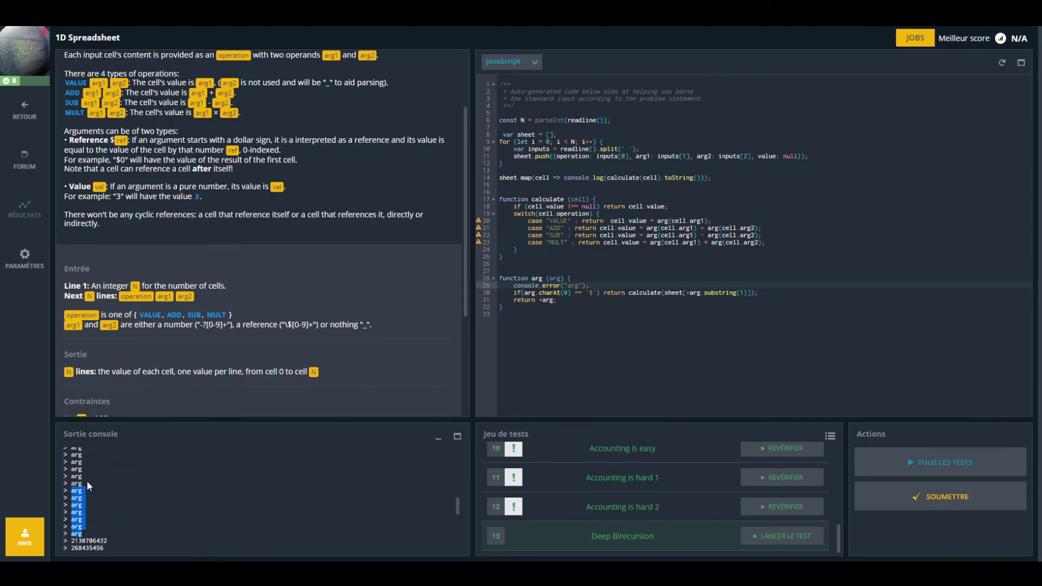
{"action": "left_click_drag", "start_coordinate": [86, 486], "coordinate": [67, 466]}
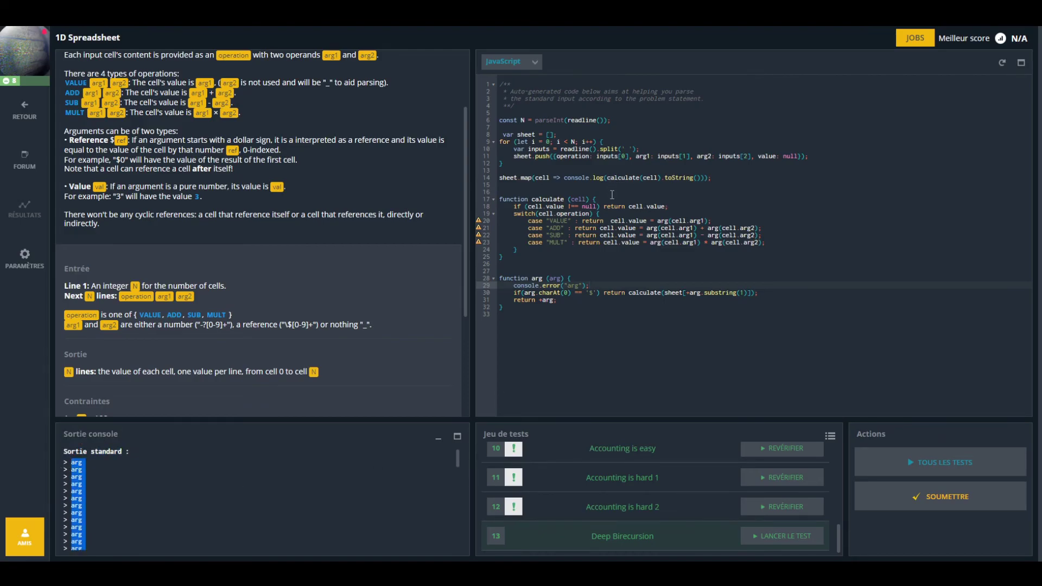
{"action": "scroll", "coordinate": [305, 362], "scroll_direction": "down", "scroll_amount": 3}
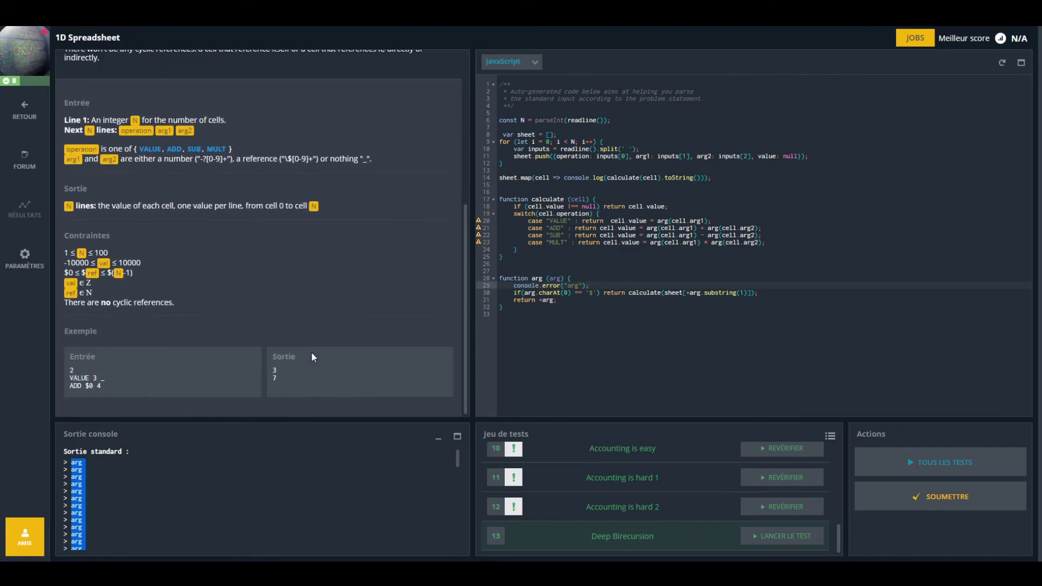
{"action": "scroll", "coordinate": [162, 314], "scroll_direction": "up", "scroll_amount": 5}
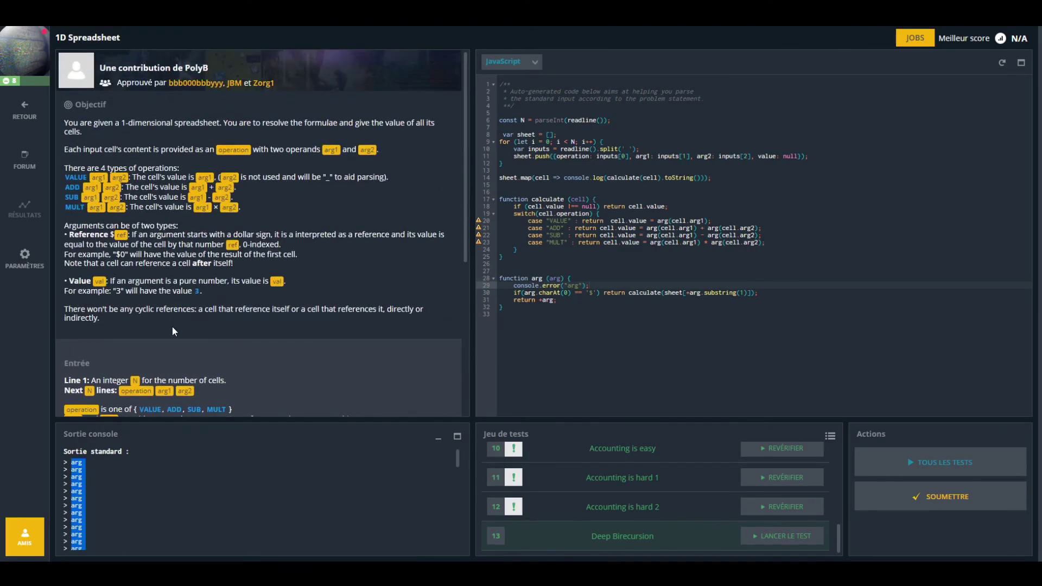
{"action": "left_click", "coordinate": [615, 221]}
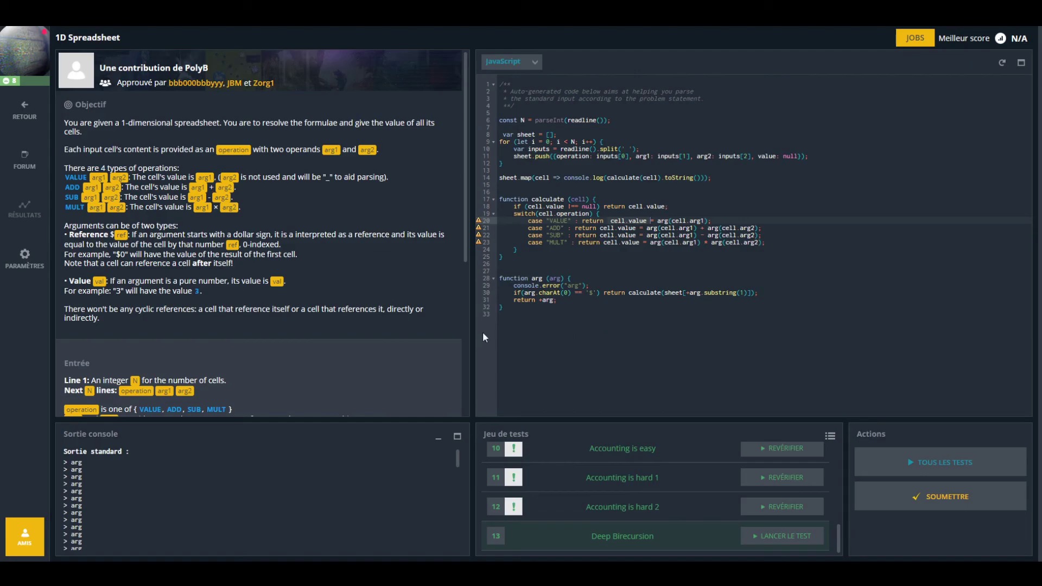
- Review the calculate function's cached value check, switch cases and arg calls
{"action": "left_click", "coordinate": [516, 250]}
{"action": "left_click", "coordinate": [540, 202]}
{"action": "left_click", "coordinate": [540, 205]}
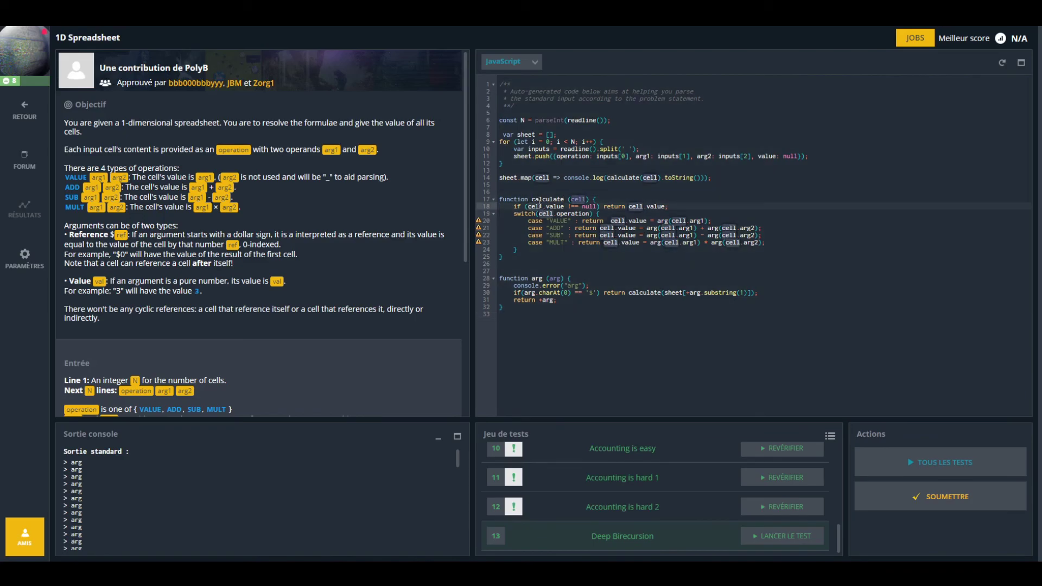
{"action": "left_click", "coordinate": [669, 228]}
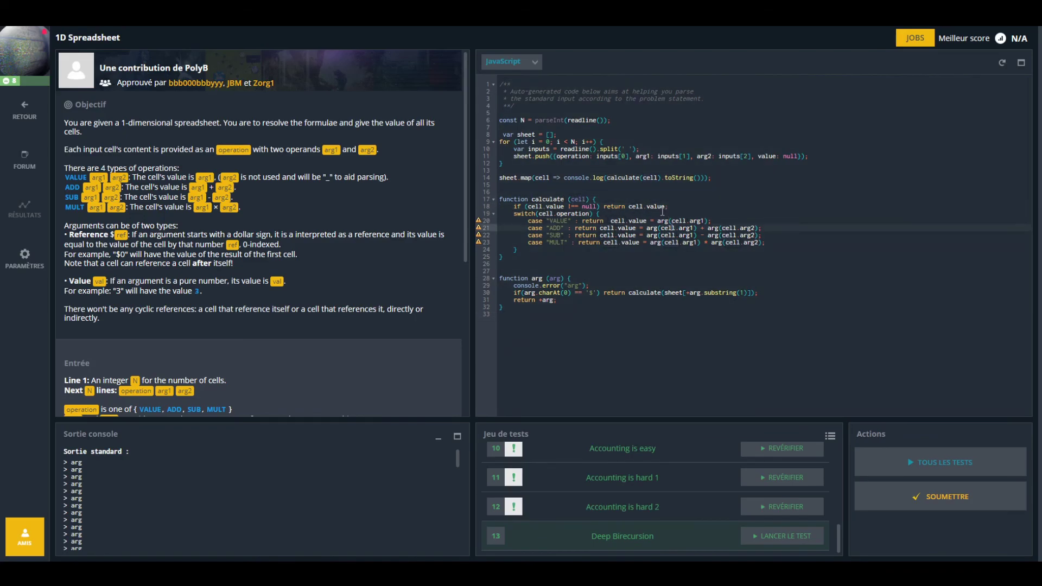
{"action": "left_click", "coordinate": [679, 202]}
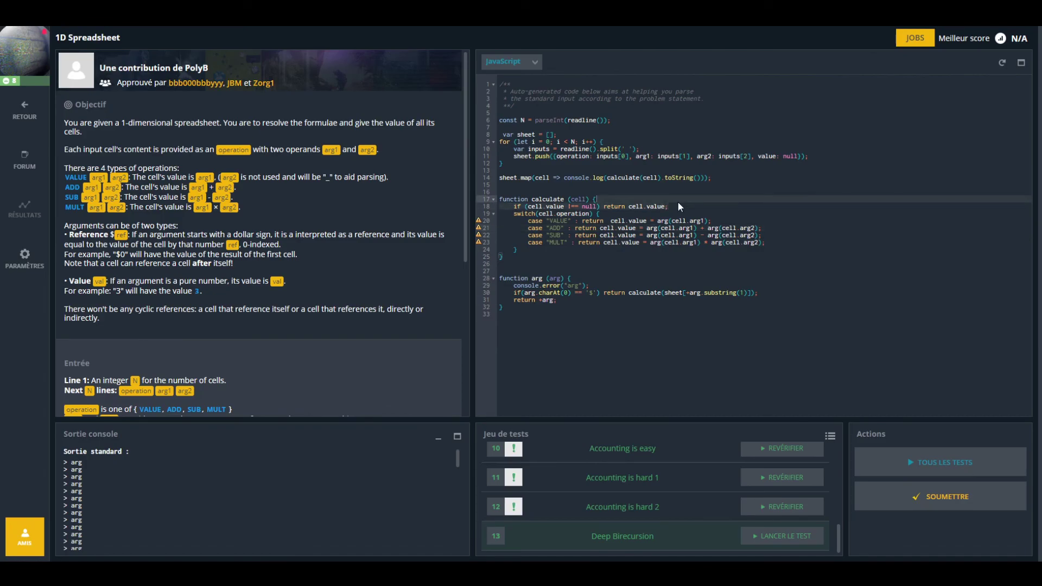
{"action": "left_click", "coordinate": [561, 209]}
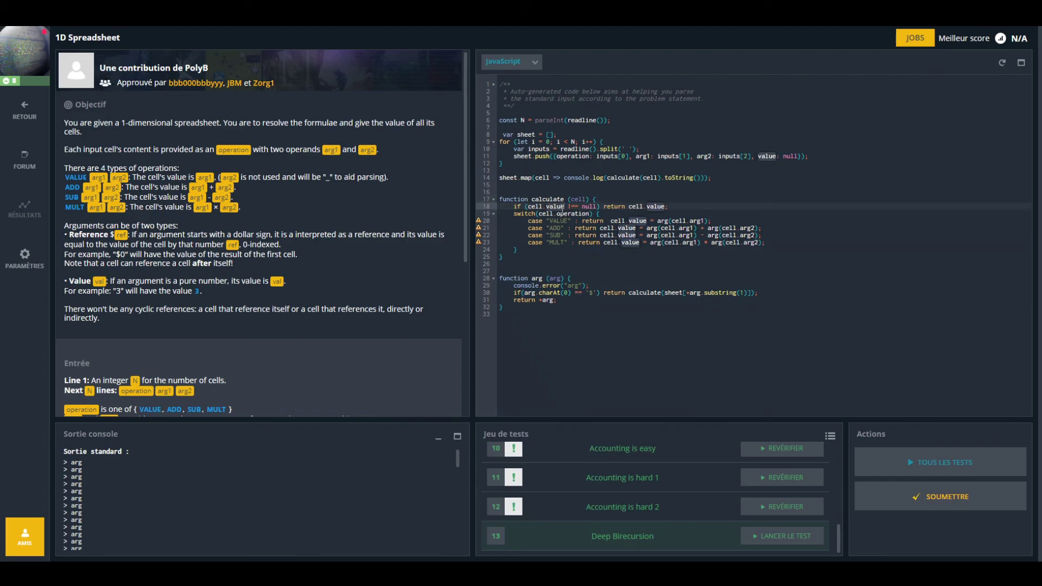
{"action": "left_click", "coordinate": [562, 208]}
{"action": "left_click", "coordinate": [591, 206]}
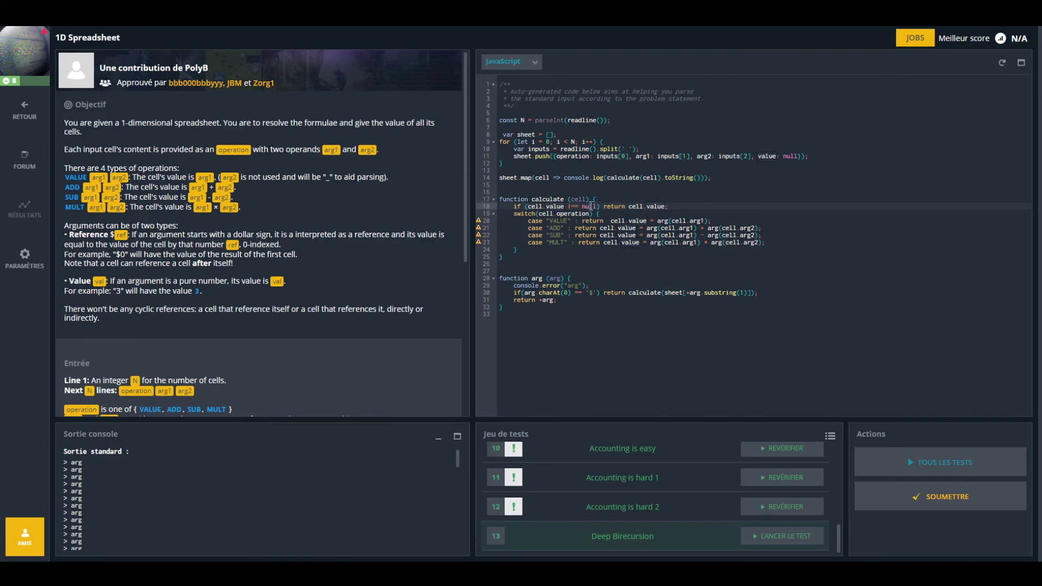
{"action": "left_click", "coordinate": [679, 209]}
{"action": "left_click", "coordinate": [679, 201]}
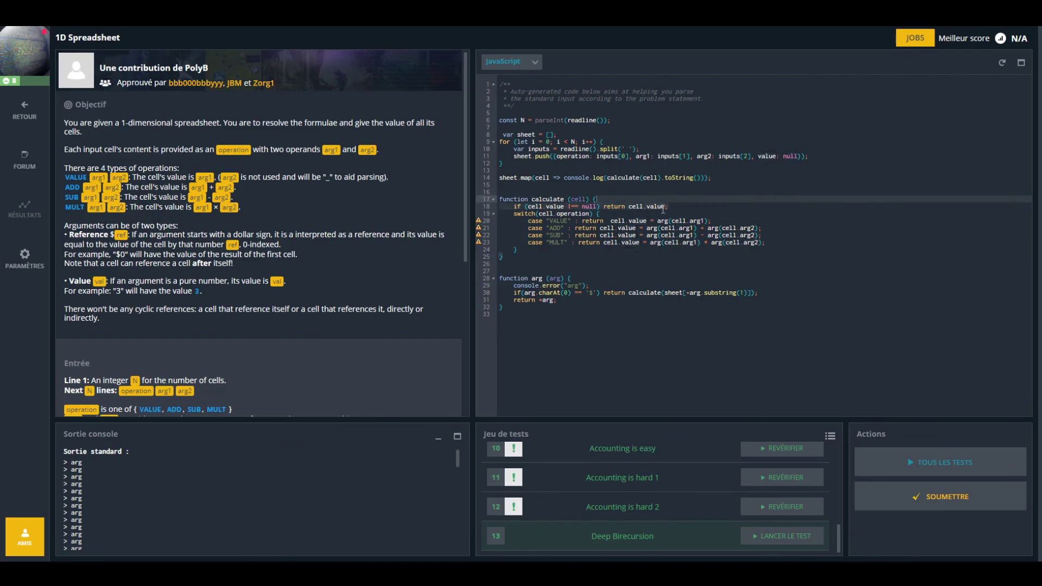
{"action": "left_click", "coordinate": [658, 221]}
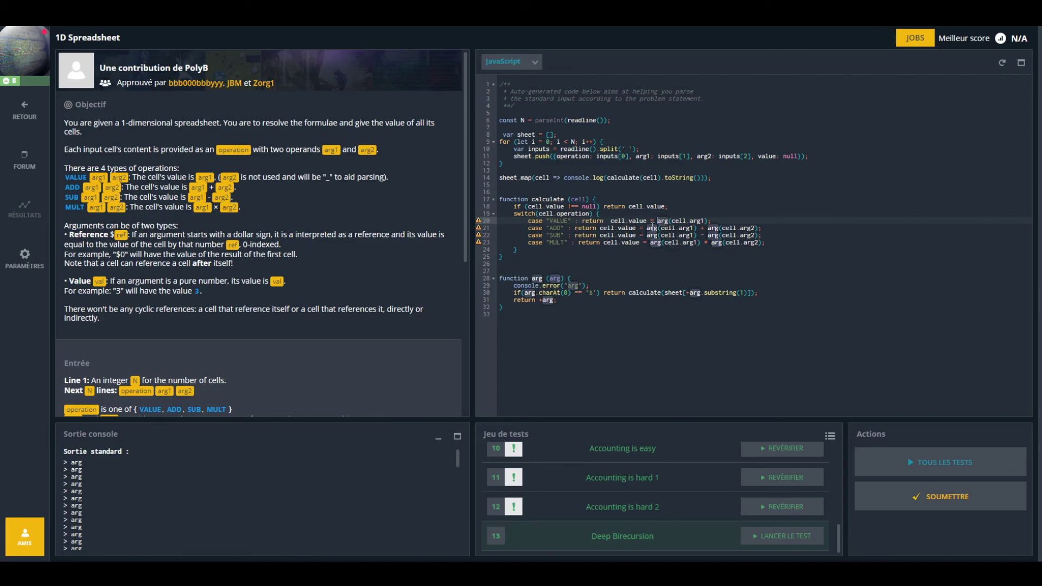
- Review the arg function, then delete its console.error("arg") line
{"action": "left_click", "coordinate": [539, 278]}
{"action": "left_click", "coordinate": [650, 293]}
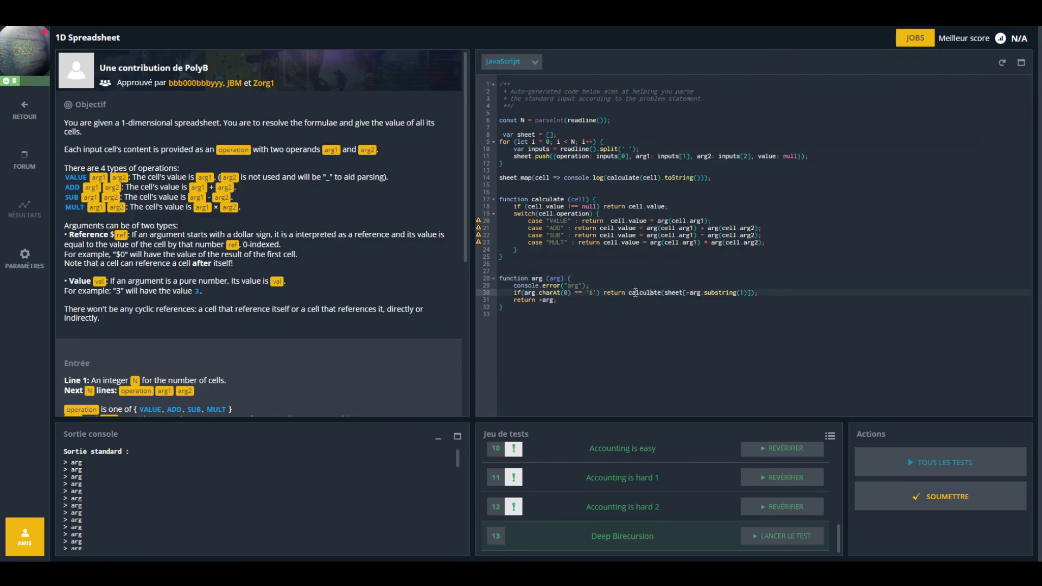
{"action": "left_click", "coordinate": [636, 293]}
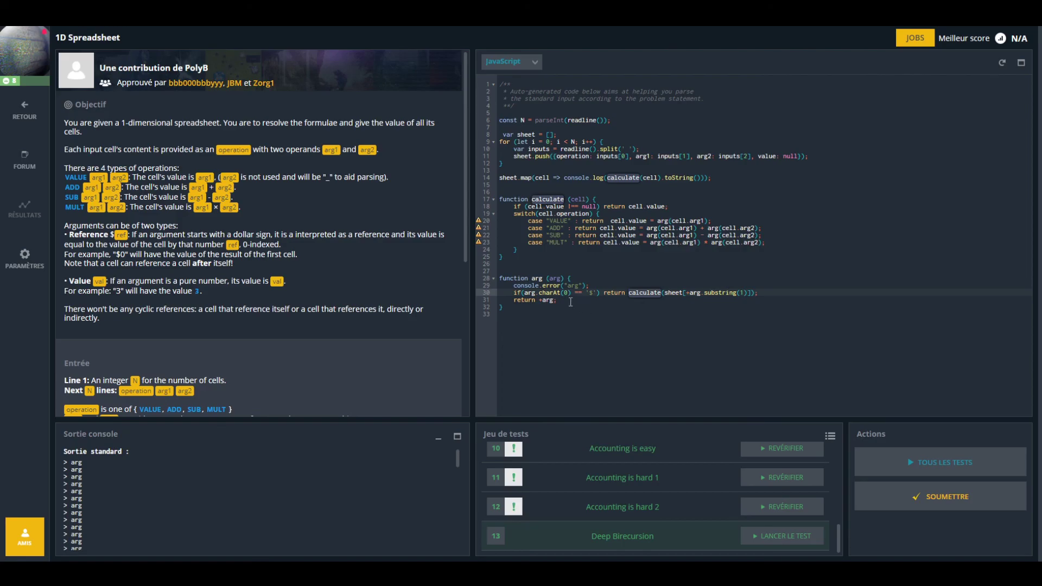
{"action": "left_click", "coordinate": [553, 299]}
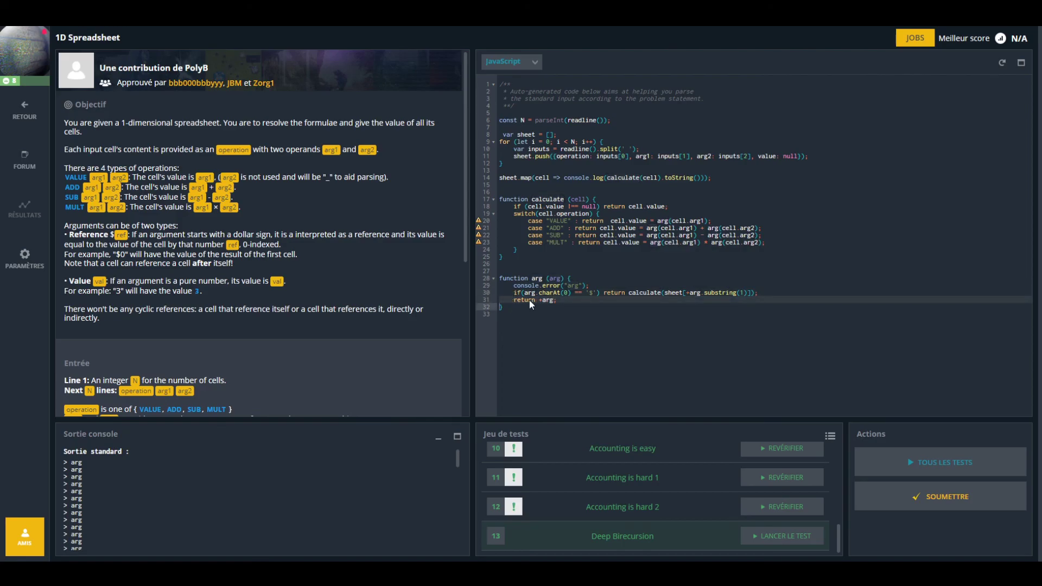
{"action": "left_click", "coordinate": [547, 299]}
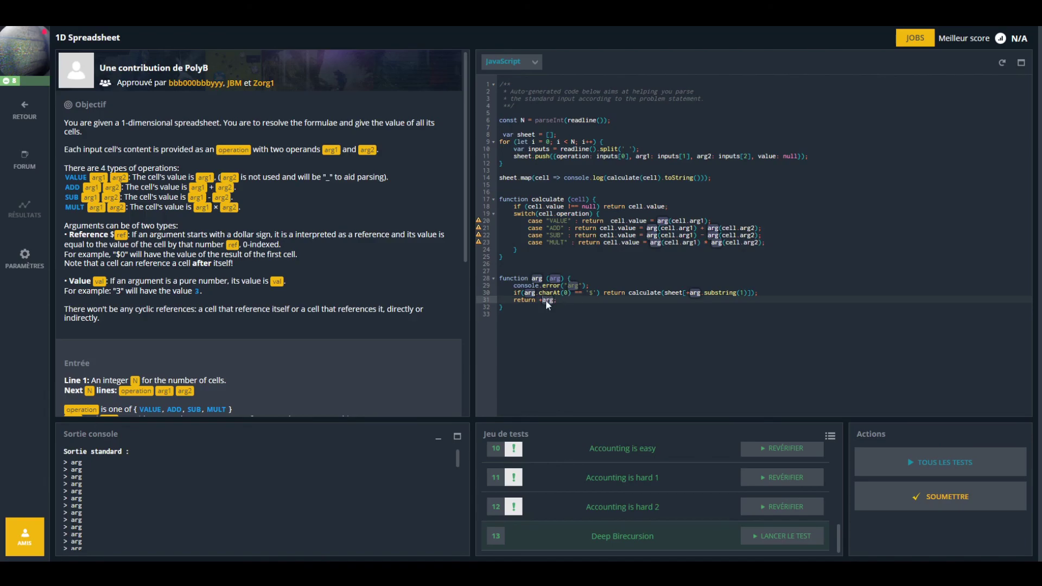
{"action": "left_click", "coordinate": [564, 286]}
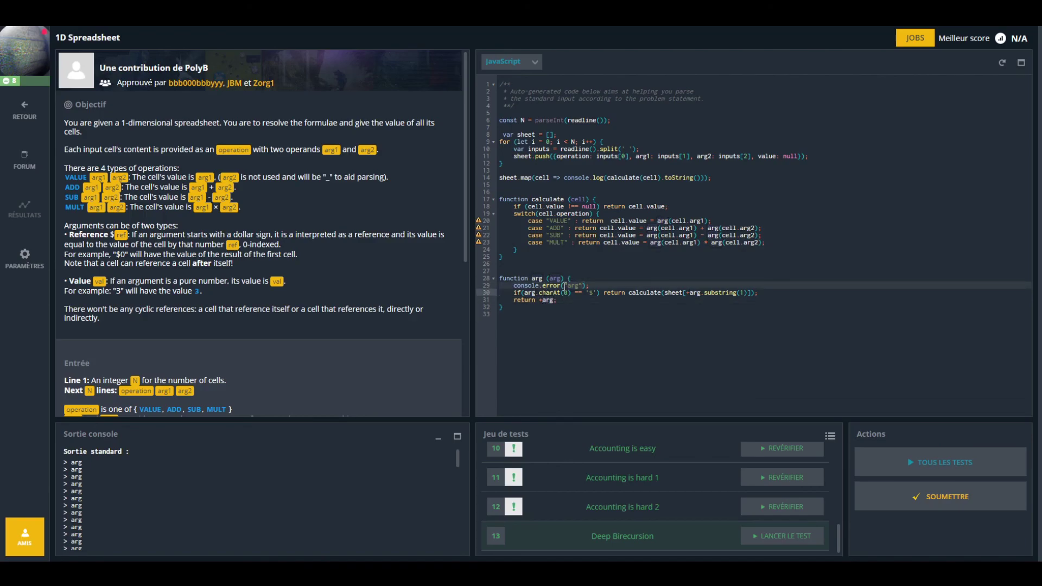
{"action": "key", "text": "ctrl+d"}
- Run all tests, submit the solution for a 100% score, and close the report
{"action": "left_click", "coordinate": [927, 470]}
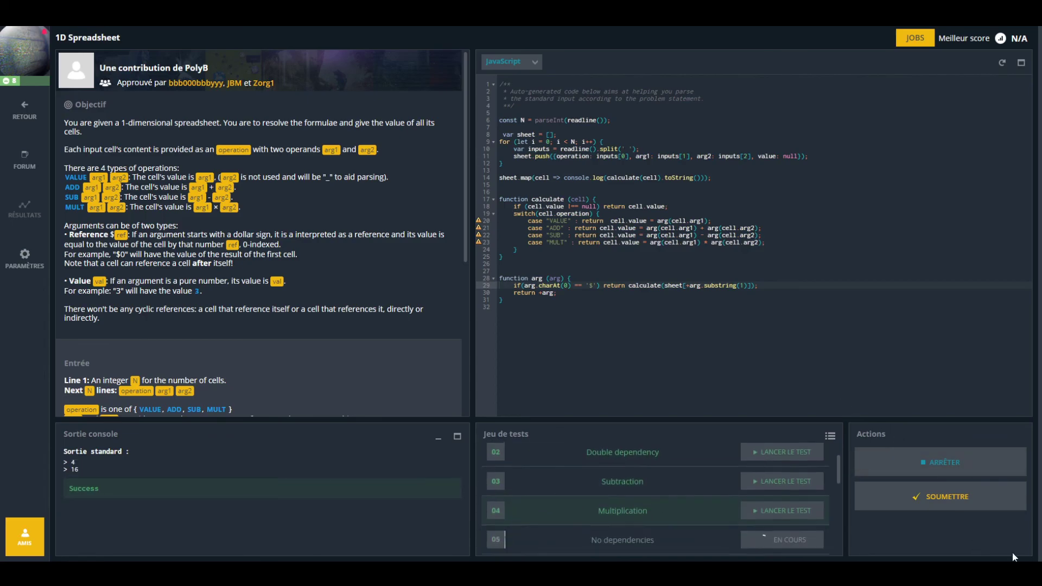
{"action": "left_click", "coordinate": [938, 495]}
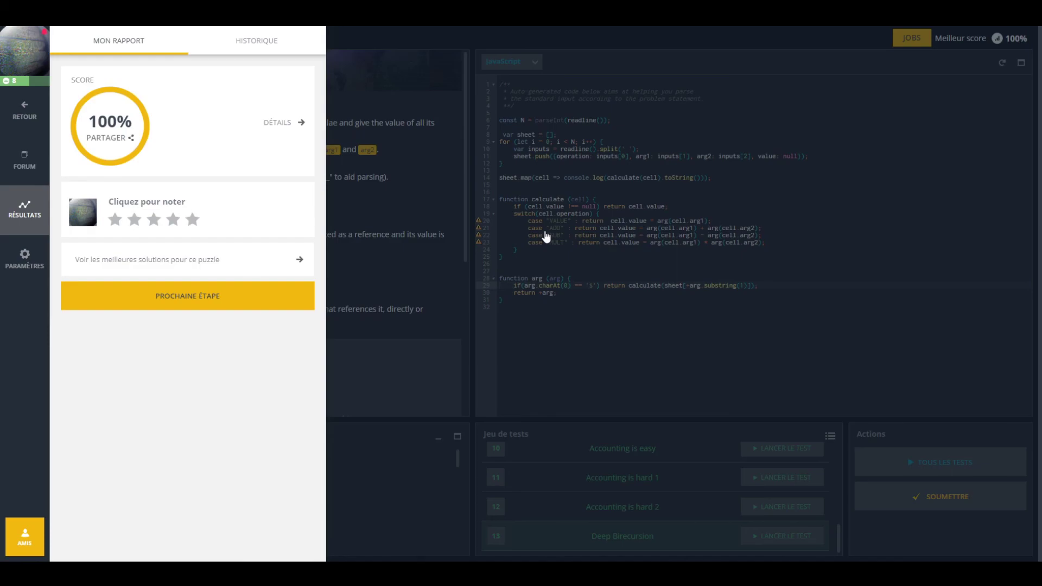
{"action": "left_click", "coordinate": [903, 261]}
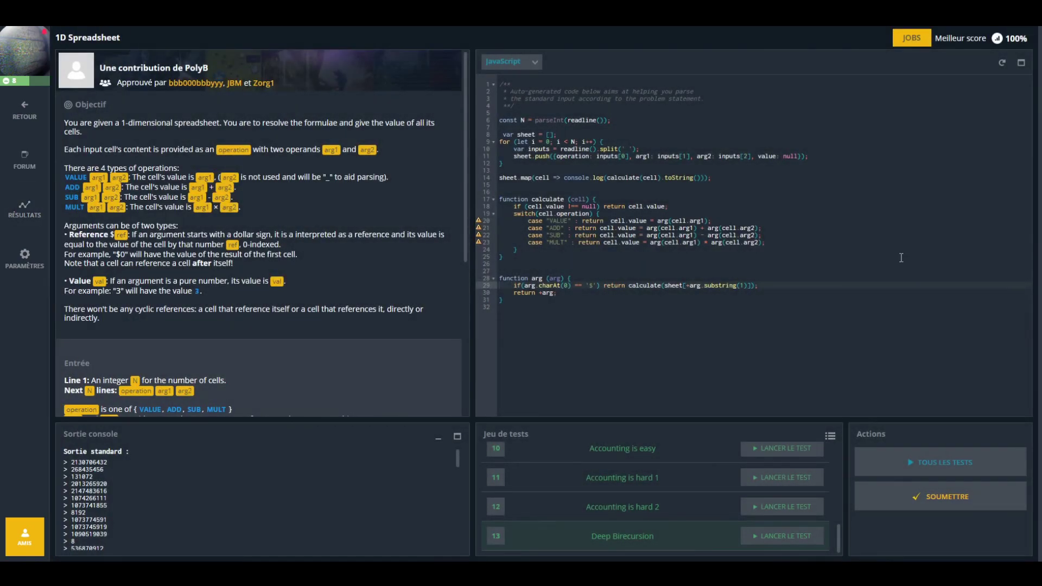